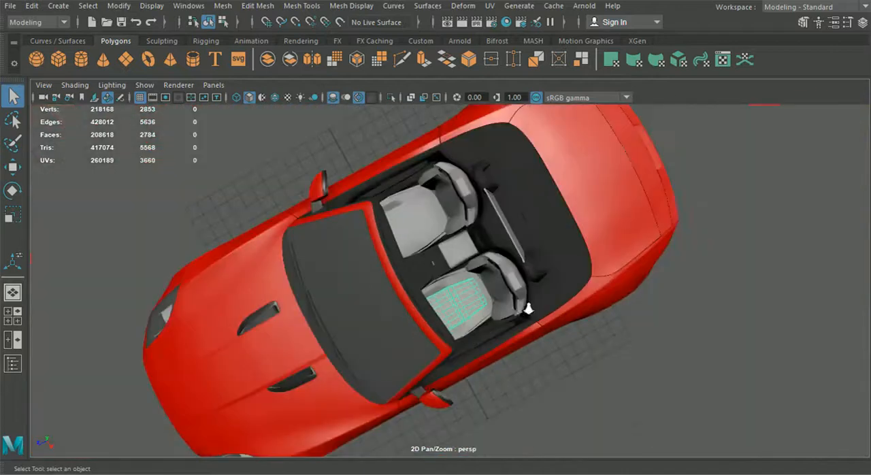
Examine the convertible's interior around the two seats, the panel between them and the rear deck.
left_click(629, 393)
left_click_drag(630, 393, 532, 250, "alt")
left_click_drag(512, 216, 597, 259, "alt")
scroll(515, 248, "up", 5)
left_click_drag(402, 249, 492, 257, "alt")
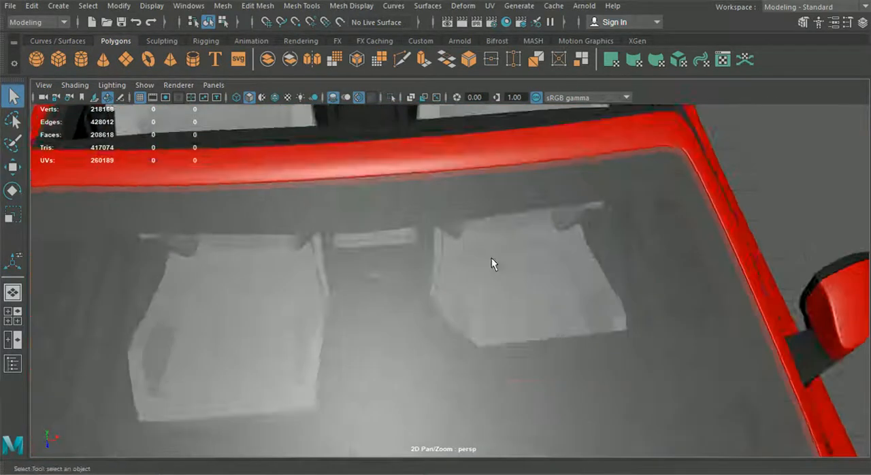
middle_click_drag(401, 198, 411, 333, "alt")
scroll(411, 333, "up", 3)
left_click_drag(368, 281, 417, 278, "alt")
scroll(381, 300, "up", 3)
left_click_drag(356, 315, 413, 339, "alt")
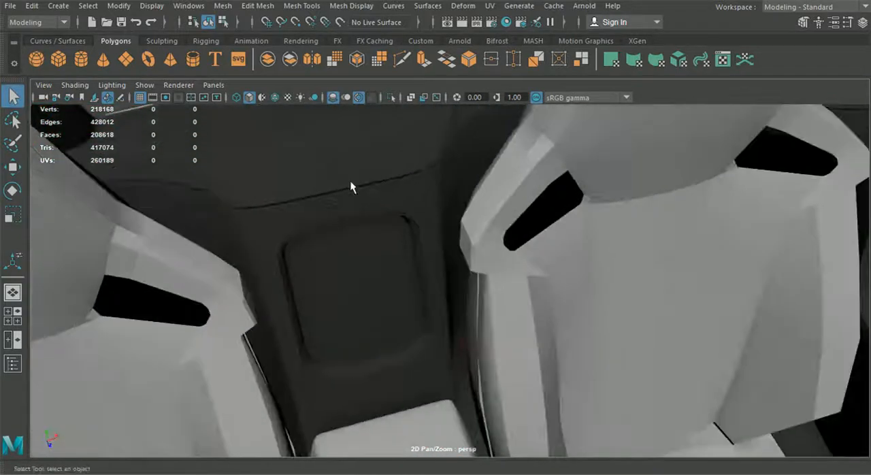
scroll(381, 240, "down", 2)
middle_click_drag(381, 241, 430, 263, "alt")
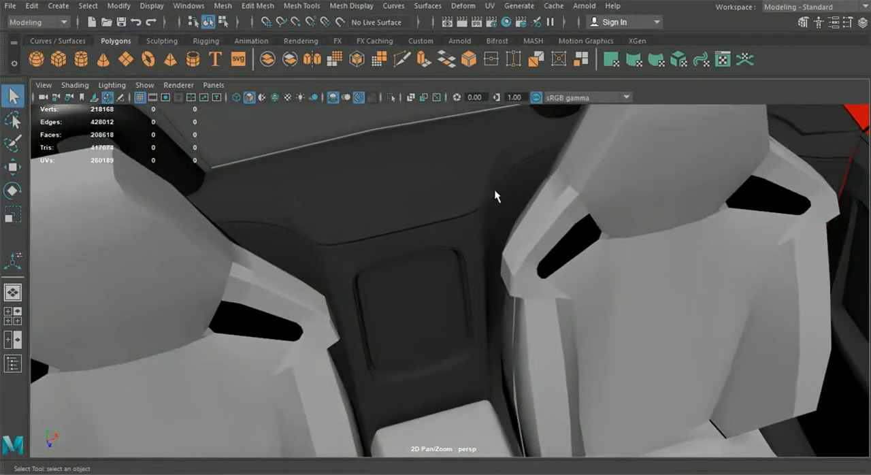
scroll(388, 246, "down", 3)
left_click_drag(388, 249, 260, 346, "alt")
left_click_drag(270, 306, 400, 256, "alt")
middle_click_drag(390, 264, 431, 304, "alt")
scroll(432, 329, "up", 5)
scroll(432, 304, "up", 3)
left_click_drag(431, 304, 465, 278, "alt")
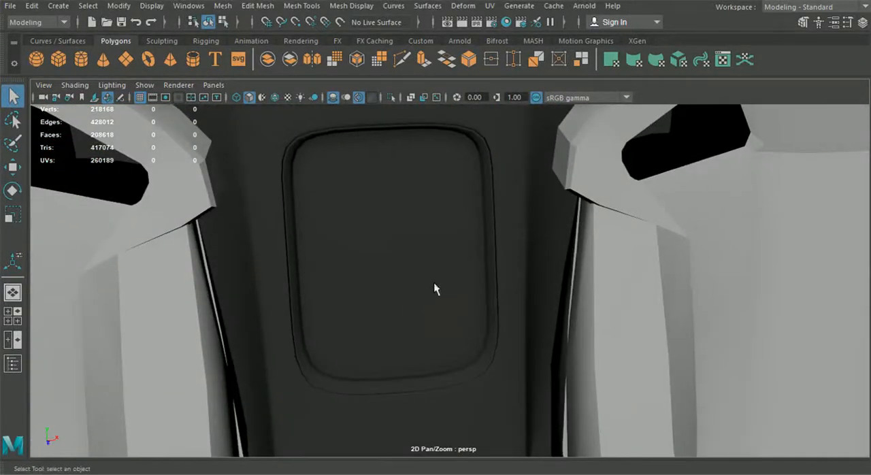
scroll(552, 301, "down", 10)
left_click_drag(553, 300, 353, 319, "alt")
left_click_drag(403, 267, 464, 328, "alt")
left_click_drag(419, 307, 448, 162, "alt")
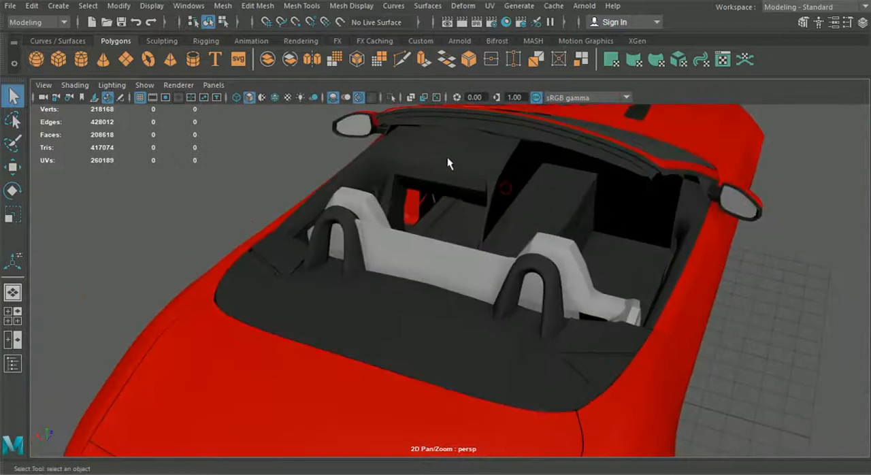
Isolate one complete seat, including its headrest, backrest, side bolsters and cushion parts.
left_click_drag(498, 258, 525, 269, "alt")
left_click(612, 305)
left_click(481, 314, "shift")
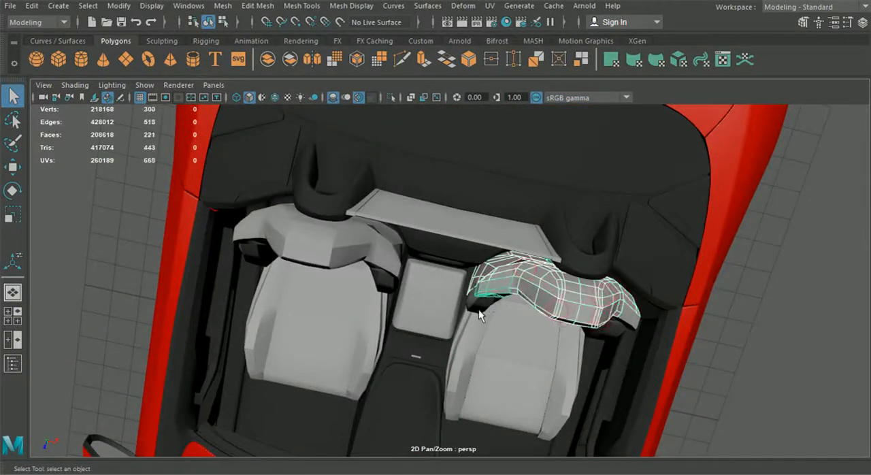
left_click(465, 337, "shift")
left_click(537, 374, "shift")
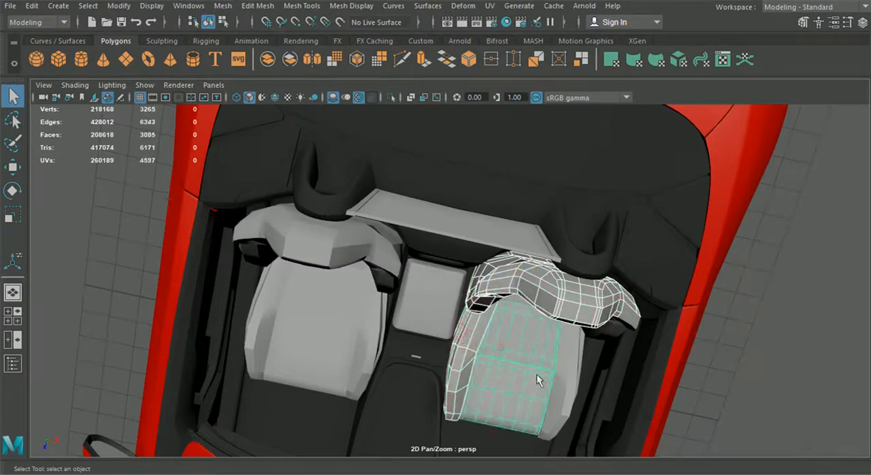
left_click_drag(536, 373, 512, 331, "alt")
left_click(533, 335, "shift")
left_click(574, 308, "shift")
left_click(630, 310, "shift")
left_click(608, 350, "shift")
left_click(611, 356, "shift")
left_click_drag(631, 370, 404, 112, "alt")
left_click(391, 98)
Delete the side bolster on one side of the seat cushion, keeping the one on the opposite side.
left_click_drag(418, 292, 578, 282, "alt")
left_click(689, 308)
left_click_drag(688, 297, 650, 288, "alt")
left_click(626, 348)
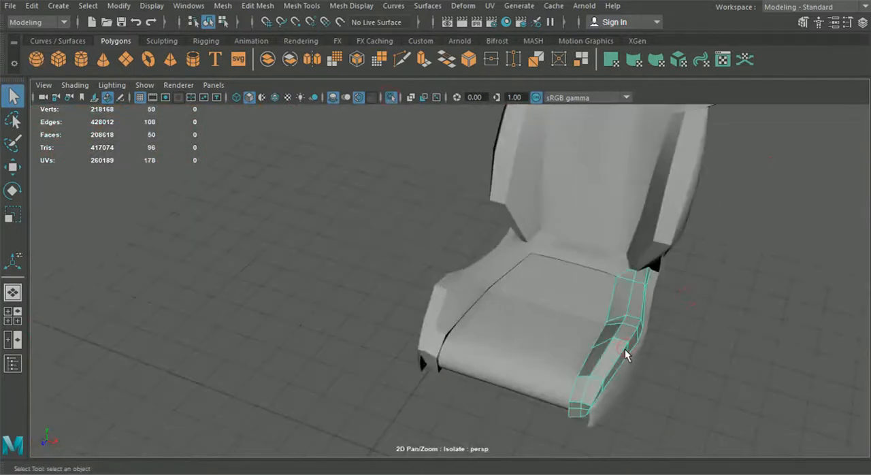
key("Delete")
Extrude the remaining bolster's four inner top edges downward along the cushion to form a lip.
left_click(442, 311)
scroll(445, 312, "up", 5)
right_click_drag(444, 311, 438, 67)
middle_click_drag(484, 337, 499, 271, "alt")
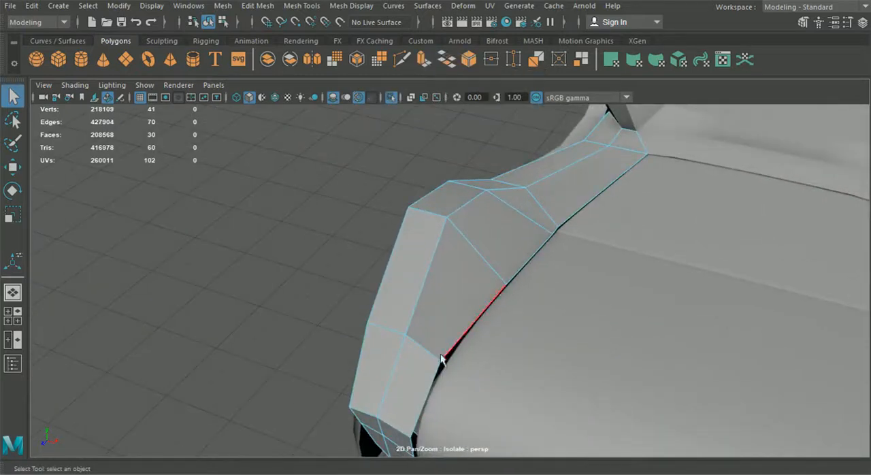
left_click(559, 228, "shift")
left_click(564, 223, "shift")
key("ctrl+e")
left_click(687, 108)
left_click_drag(576, 199, 509, 180)
left_click_drag(484, 122, 484, 118)
left_click_drag(485, 122, 540, 202, "alt")
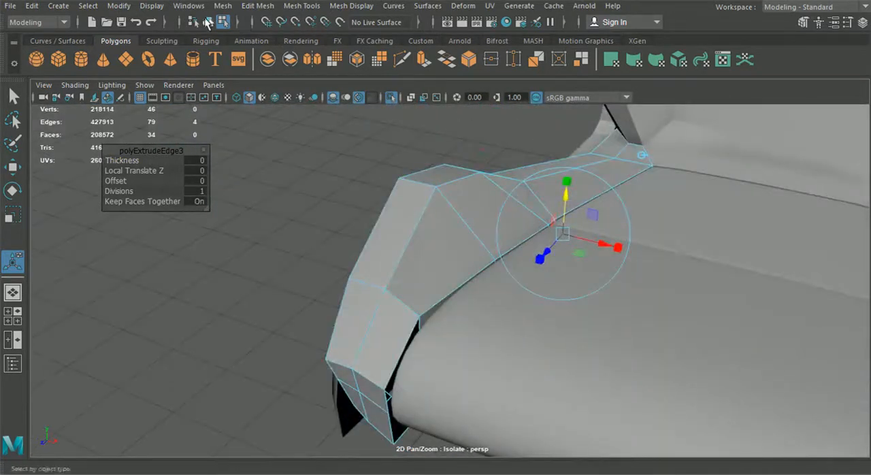
Extrude the bolster's three inner front edges toward the cushion and return to object selection.
left_click(207, 22)
left_click_drag(302, 191, 366, 243, "alt")
right_click_drag(366, 244, 352, 61)
key("q")
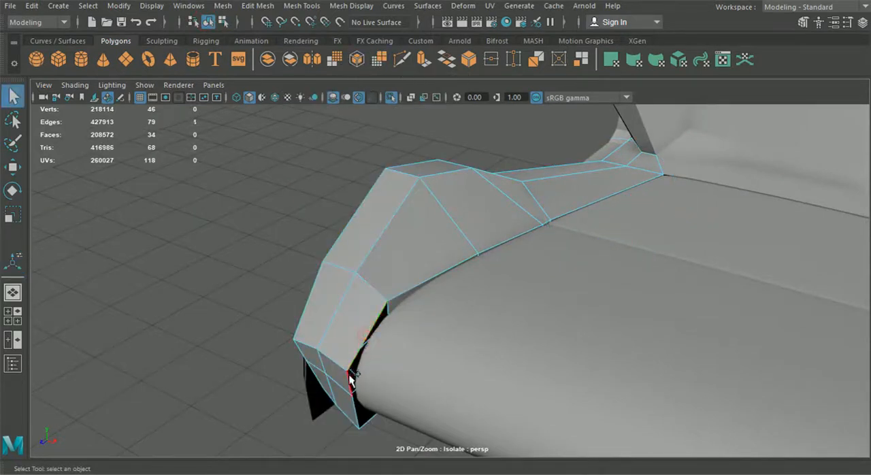
left_click(366, 427)
key("ctrl+e")
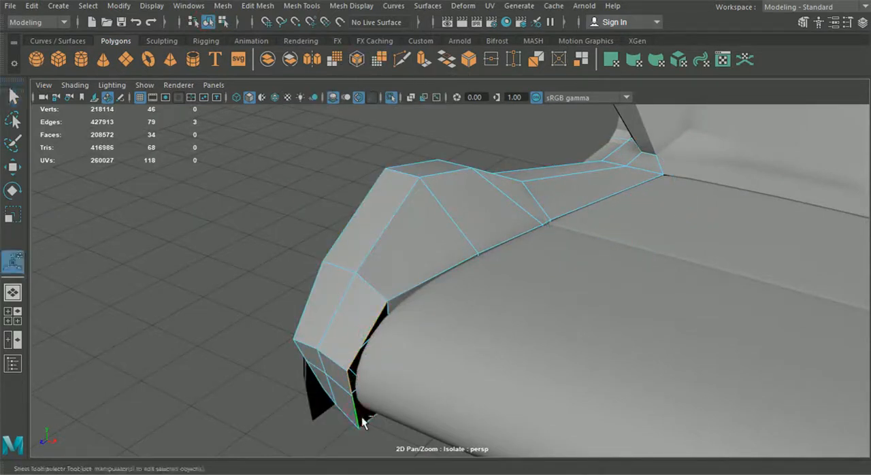
left_click_drag(347, 392, 461, 270)
left_click(209, 22)
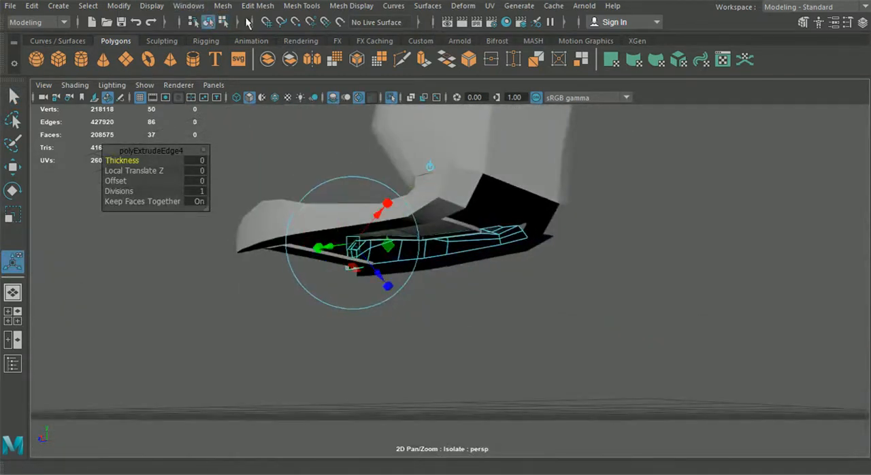
Isolate the bolster alone and extrude its three rear end edges downward to continue the lip.
left_click(392, 98)
left_click(390, 97)
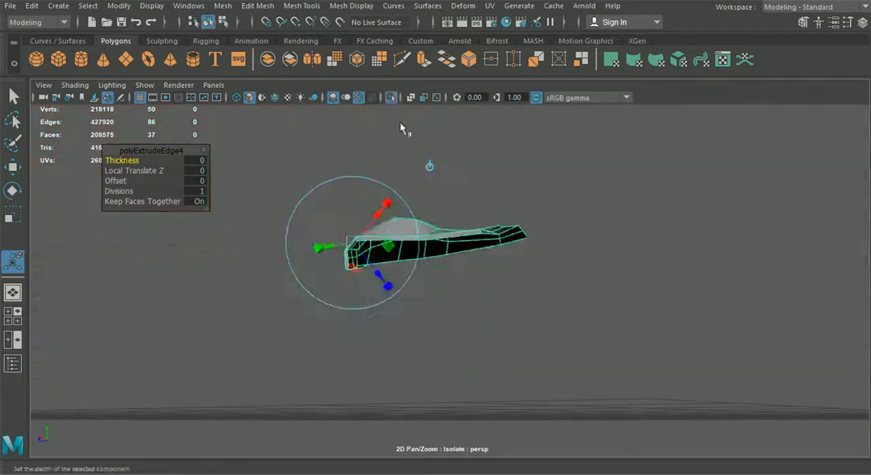
left_click_drag(470, 197, 556, 246, "alt")
middle_click_drag(556, 245, 446, 259, "alt")
scroll(442, 263, "up", 8)
scroll(409, 268, "up", 2)
right_click_drag(349, 213, 347, 59)
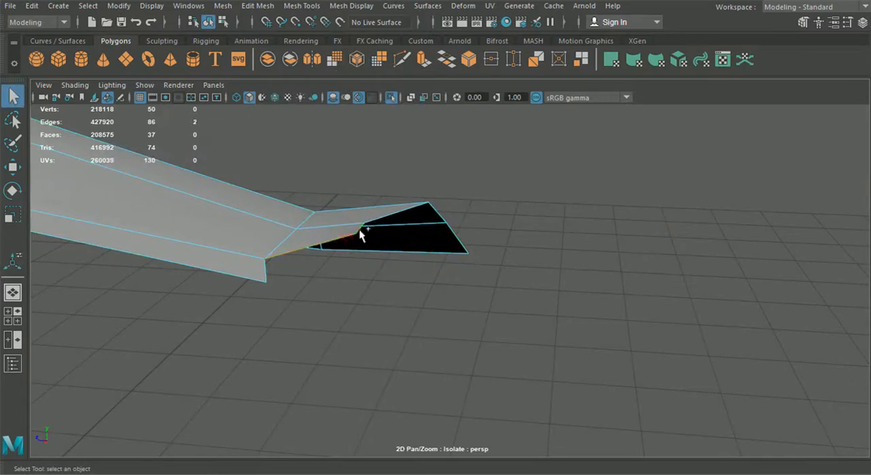
key("ctrl+e")
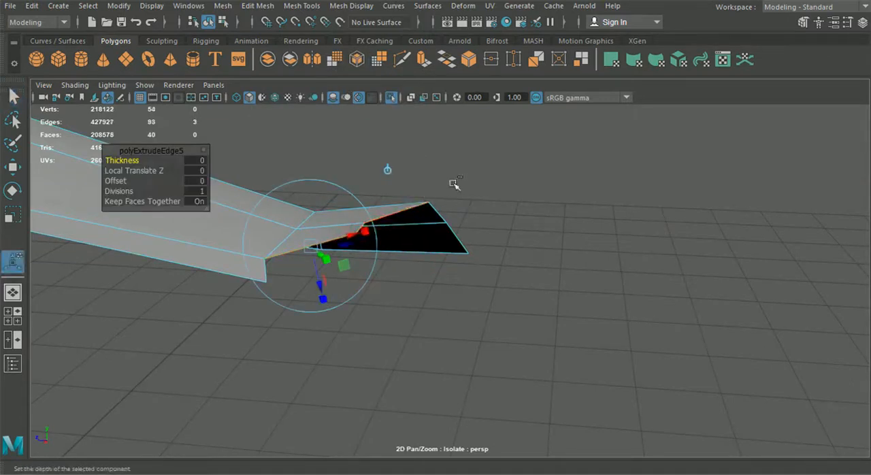
left_click(390, 170)
mouse_move(346, 179)
left_mouse_down()
mouse_move(352, 213)
mouse_move(341, 252)
mouse_move(346, 171)
left_mouse_up()
Merge the vertex pair at the lip's rear corner and repeat the merge on a second pair.
right_click_drag(218, 95, 158, 100)
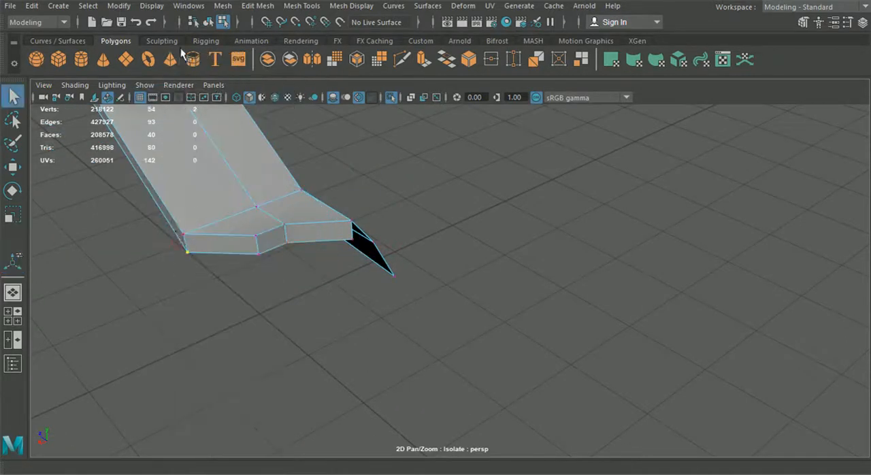
left_click(223, 5)
mouse_move(258, 5)
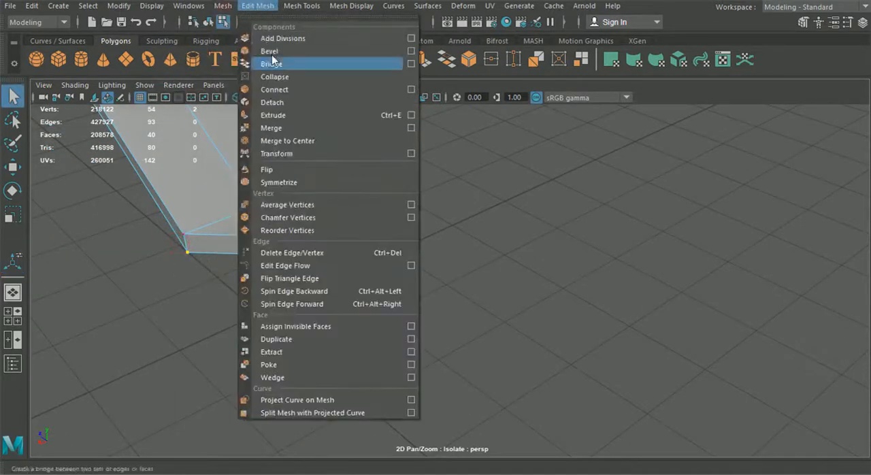
left_click(283, 125)
scroll(334, 205, "up", 5)
left_click_drag(320, 210, 490, 218)
key("w")
key("g")
Snap the loose lip vertex at the upper front corner onto the adjacent lip vertex and merge them.
scroll(360, 217, "down", 3)
scroll(490, 220, "down", 3)
middle_click_drag(382, 279, 490, 226, "alt")
left_click_drag(490, 226, 438, 198, "alt")
scroll(438, 198, "up", 3)
mouse_move(422, 140)
left_mouse_down()
mouse_move(410, 128)
mouse_move(428, 154)
left_mouse_up()
key("v")
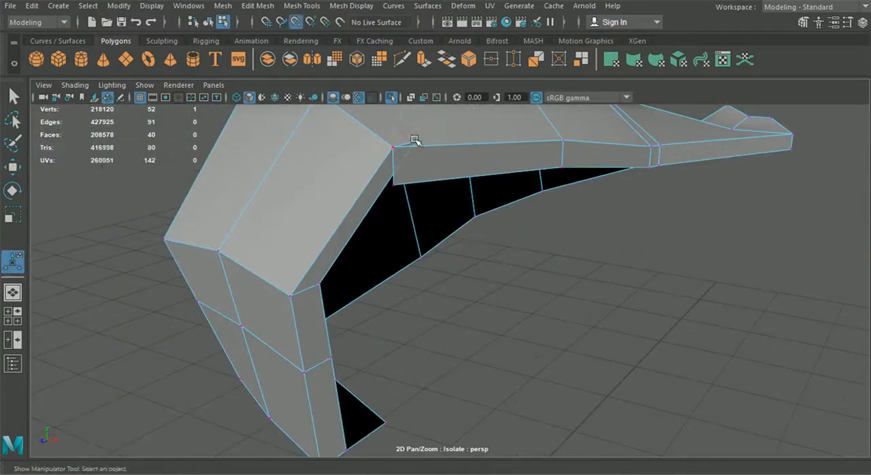
key("w")
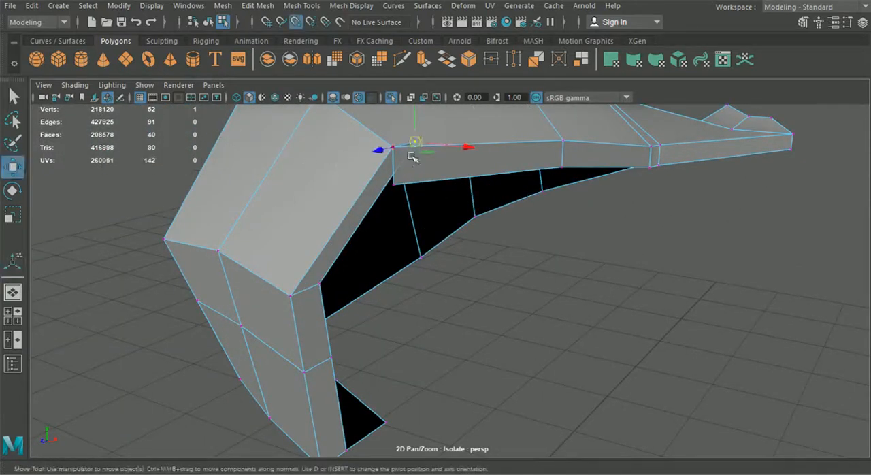
left_click_drag(412, 146, 397, 184)
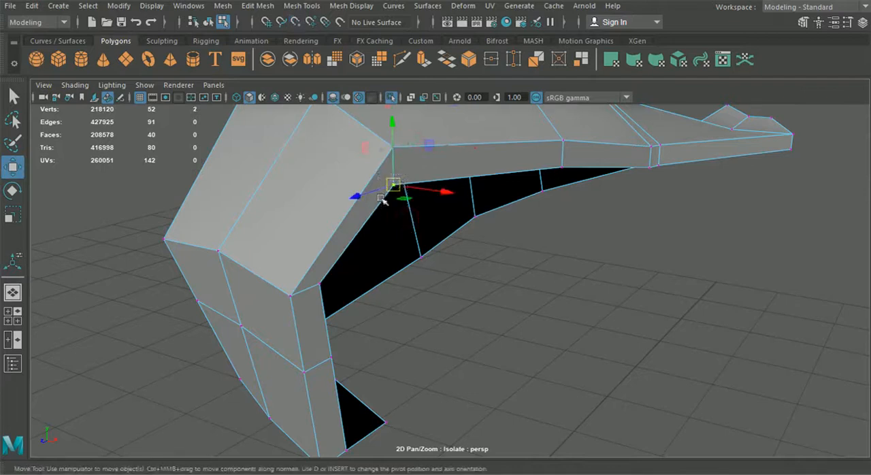
key("g")
Snap the lip's bottom front vertex onto the open lower corner of the bolster and merge the two.
left_click_drag(316, 264, 335, 298)
scroll(346, 360, "down", 3)
middle_click_drag(345, 361, 326, 276, "alt")
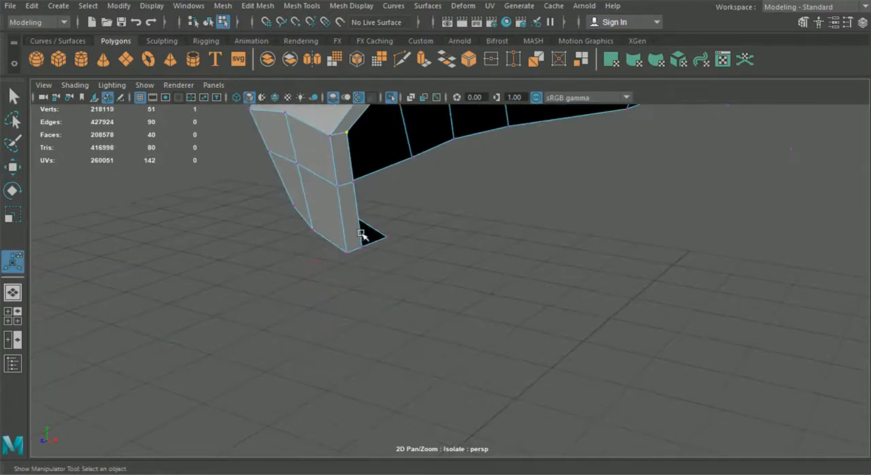
key("w")
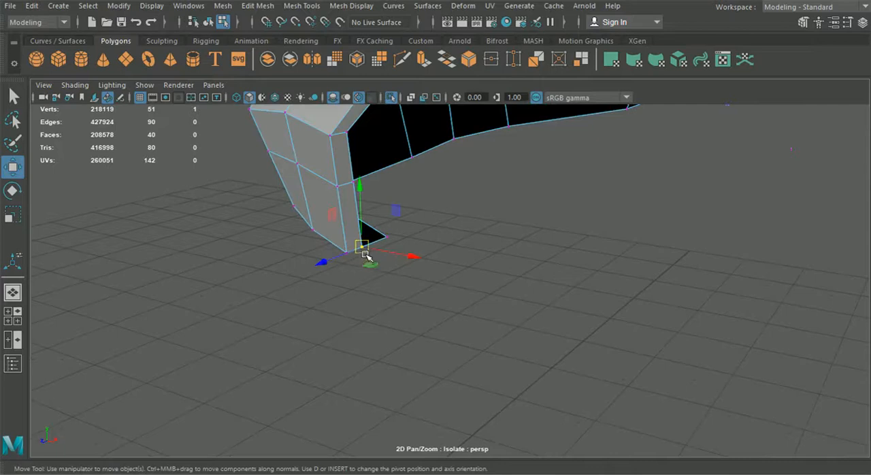
left_click_drag(372, 249, 382, 239)
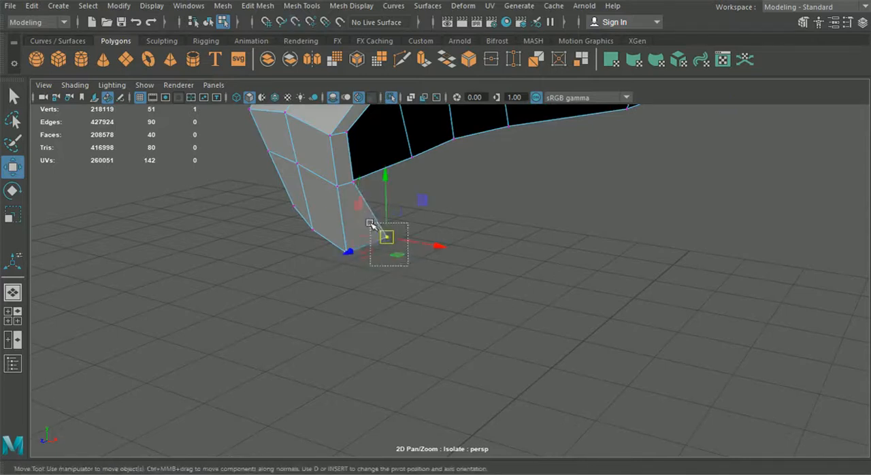
key("g")
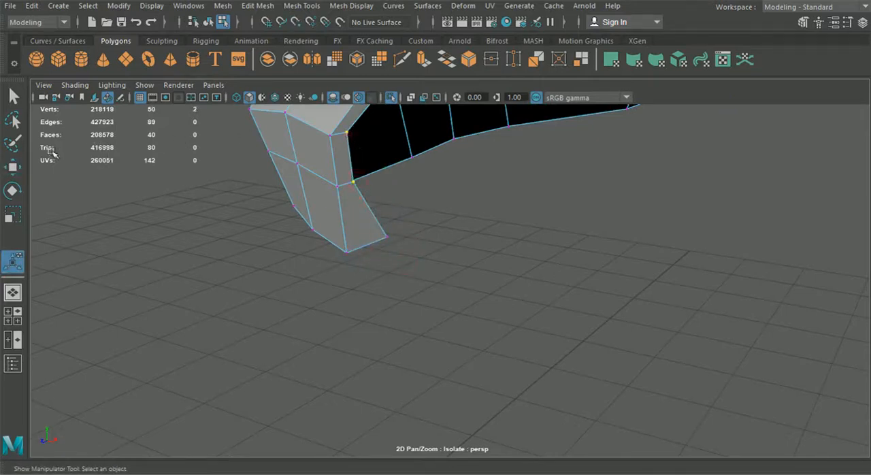
Move the two inner vertices of the front lip rearward along Z to widen the lip.
left_click(20, 166)
left_click_drag(294, 226, 269, 296, "alt")
middle_click_drag(256, 293, 297, 294, "alt")
left_click_drag(99, 306, 134, 297)
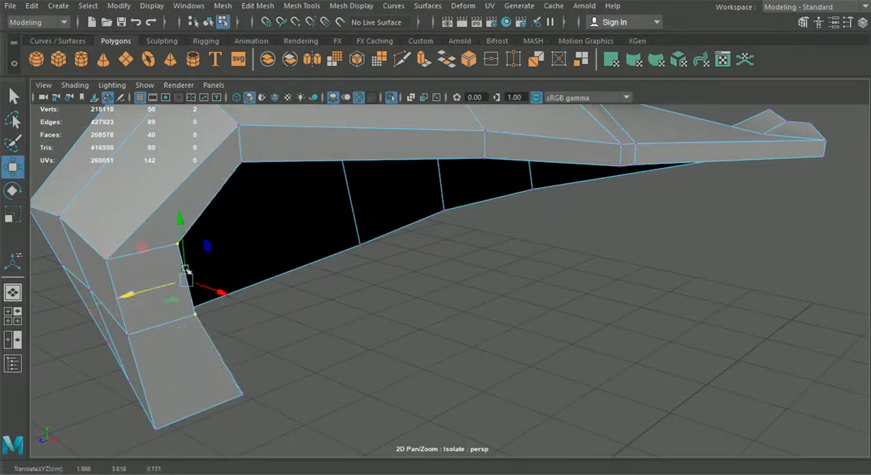
Lower the two lower lip vertices along the bolster's top section to deepen the lip, and return to object selection.
left_click(245, 165)
left_click_drag(240, 129, 243, 149)
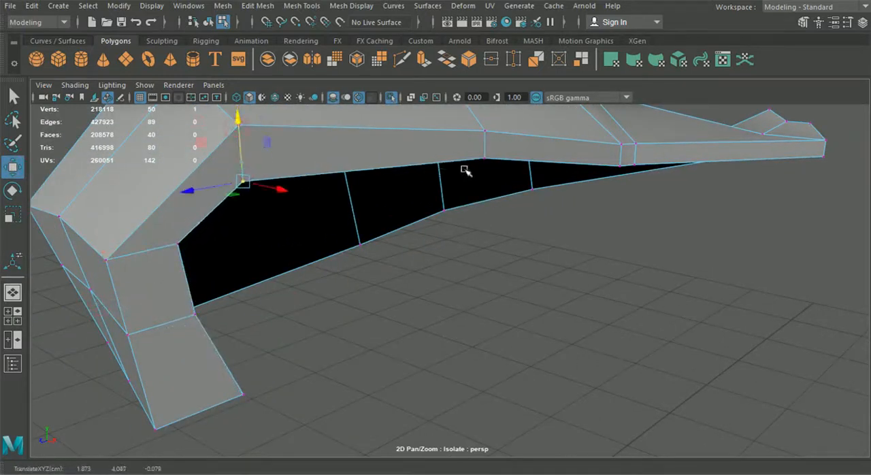
left_click(482, 161)
left_click_drag(486, 125, 486, 134)
scroll(487, 146, "down", 5)
left_click_drag(494, 211, 551, 267, "alt")
right_click_drag(497, 261, 560, 75)
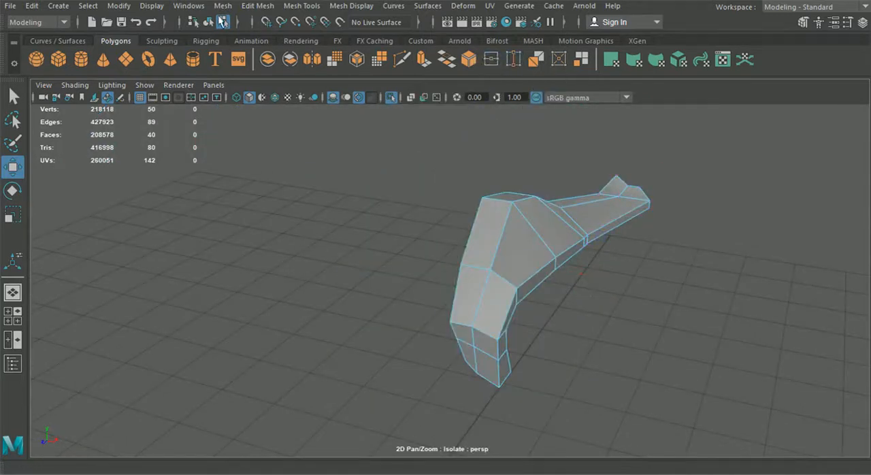
Isolate the bolster together with the seat cushion.
left_click(362, 99)
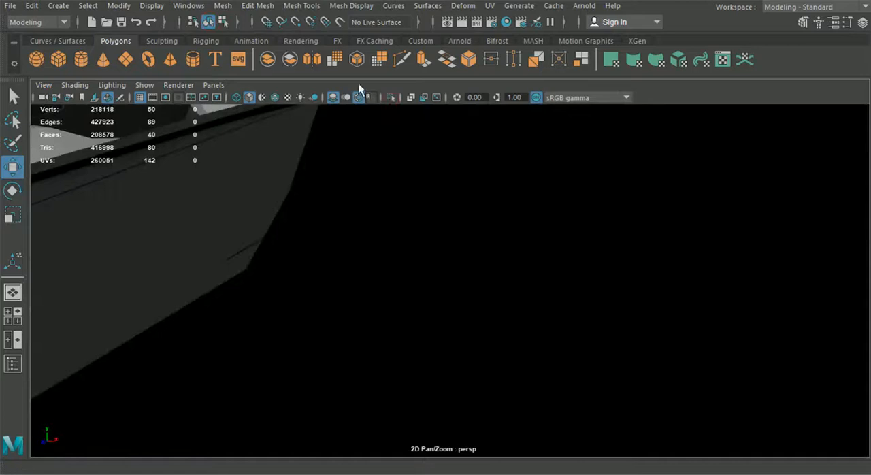
left_click(391, 98)
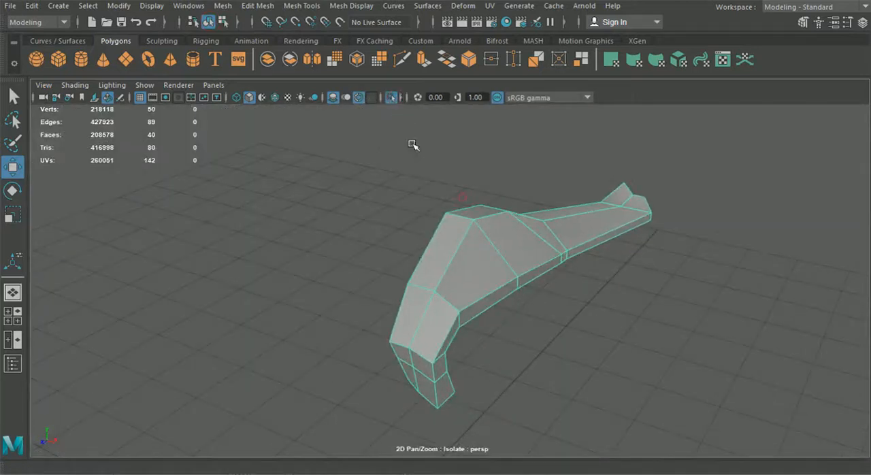
left_click(396, 98)
left_click_drag(461, 207, 400, 337, "alt")
left_click(414, 354)
left_click(392, 96)
Select the bolster's edges along the cushion seam, from the front lip to the end of its rear section.
left_click_drag(458, 255, 542, 229, "alt")
left_click(601, 190)
scroll(502, 304, "up", 4)
left_click_drag(502, 303, 519, 279, "alt")
left_click(283, 254)
right_click_drag(283, 253, 288, 67)
left_click(254, 342)
left_click(238, 399, "shift")
left_click(244, 428, "shift")
left_click(284, 306, "shift")
left_click(366, 250, "shift")
left_click(418, 217, "shift")
left_click(427, 211, "shift")
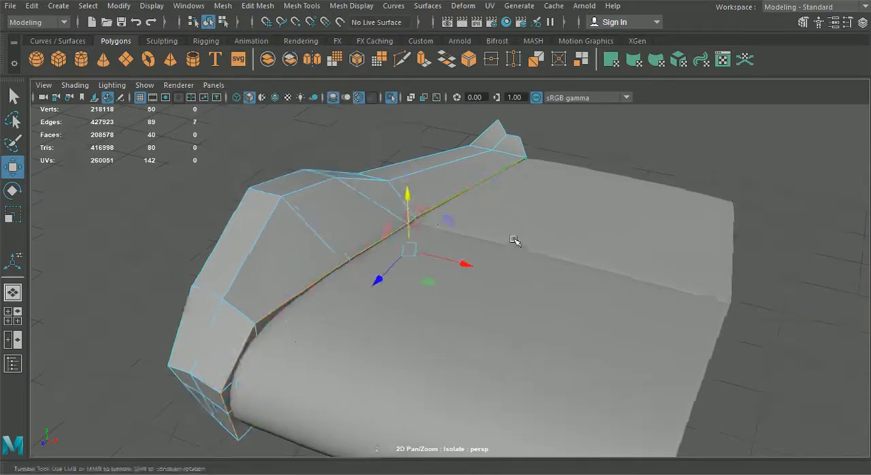
left_click_drag(515, 240, 347, 252, "alt")
left_click(478, 244, "shift")
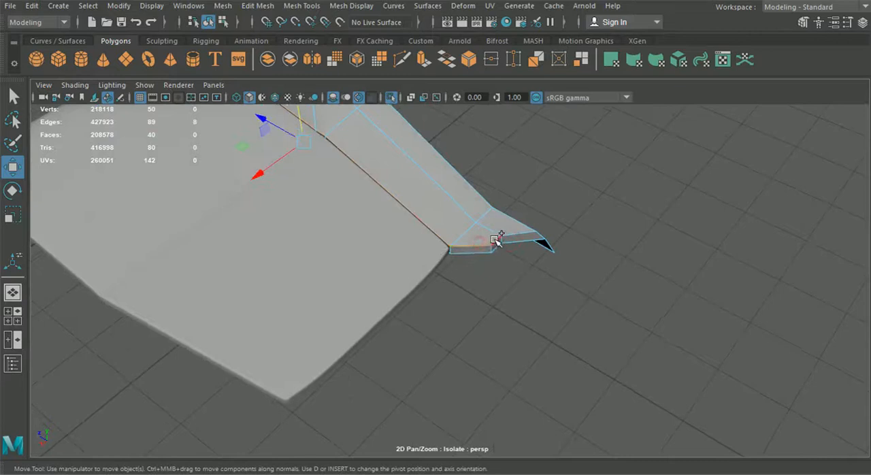
left_click(494, 239, "shift")
left_click_drag(367, 293, 541, 272, "alt")
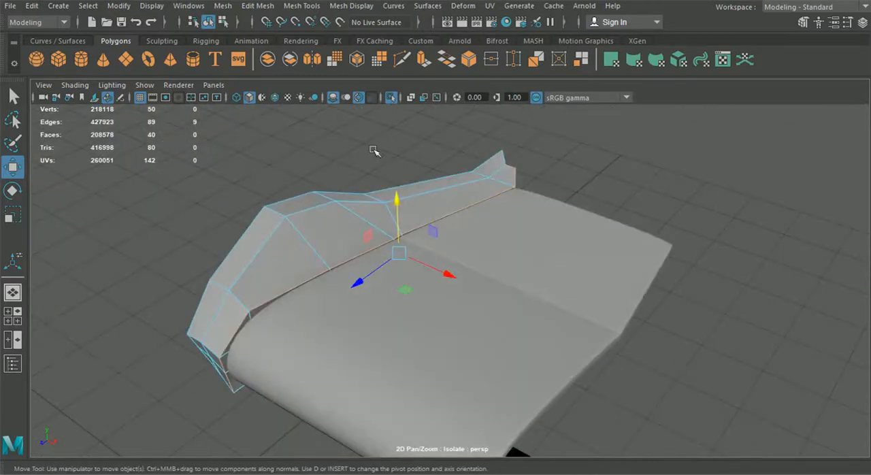
Bevel the selected bolster edges with a fraction of 0.4 and 3 segments.
left_click(228, 7)
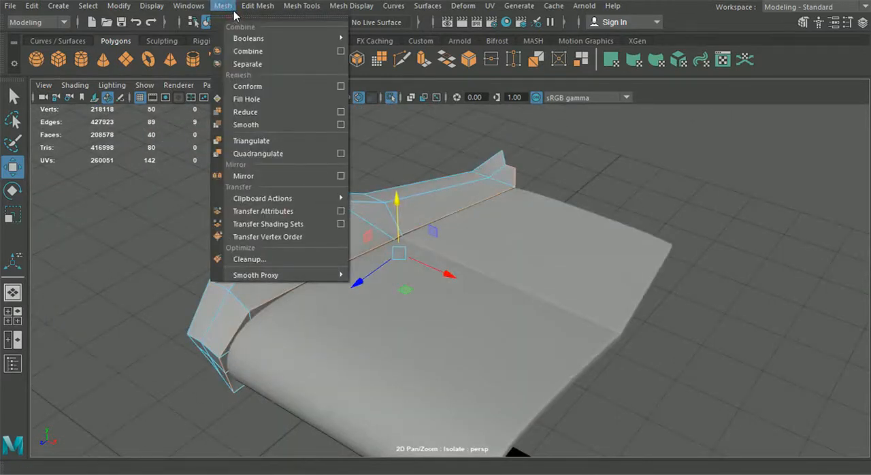
mouse_move(258, 7)
left_click(276, 55)
left_click_drag(405, 254, 386, 251, "alt")
scroll(387, 252, "up", 2)
scroll(387, 253, "up", 3)
middle_click_drag(387, 253, 416, 268, "alt")
scroll(416, 268, "up", 4)
left_click_drag(416, 268, 416, 270, "alt")
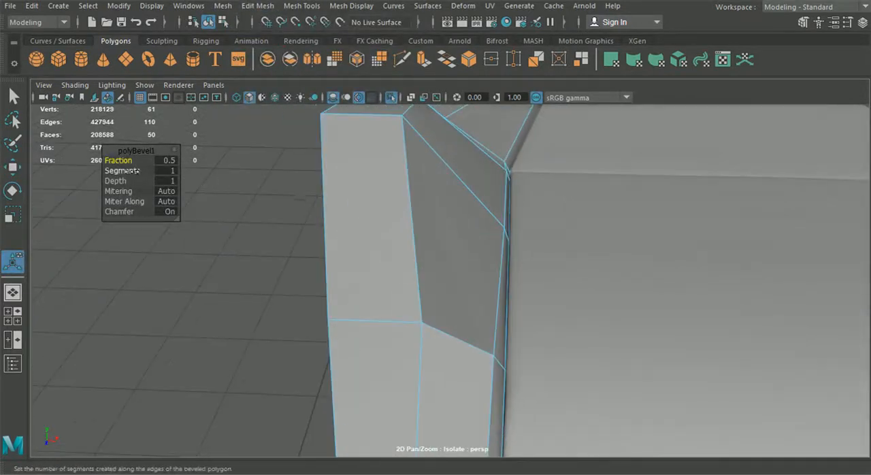
left_click_drag(130, 160, 141, 171)
Preview the bolster smoothed, examine its seam, front lip and rear end, and return it to the unsmoothed display.
scroll(274, 252, "down", 5)
left_click_drag(347, 277, 270, 285, "alt")
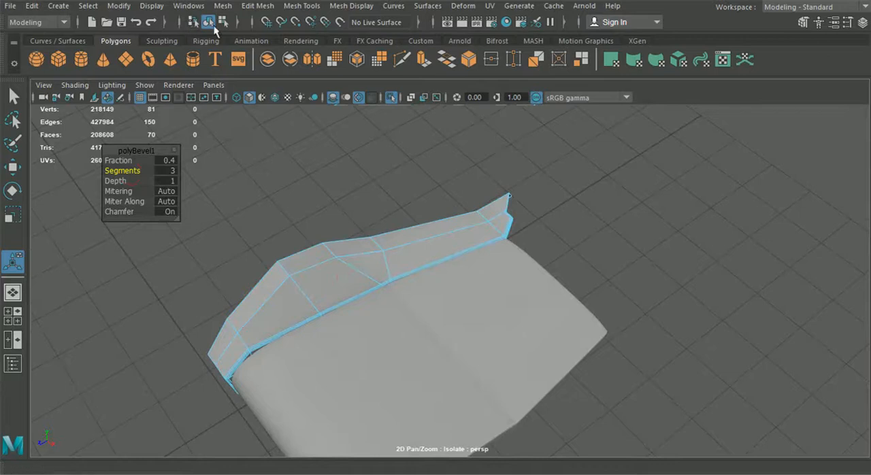
key("3")
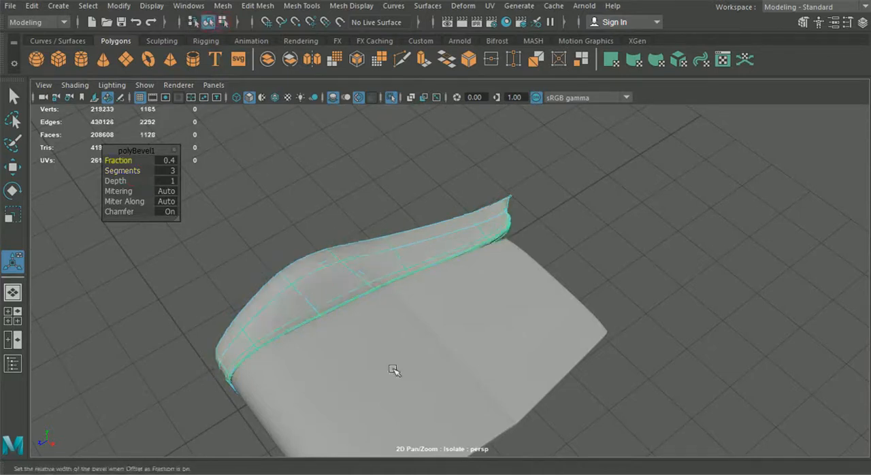
left_click(389, 382)
left_click(642, 273)
scroll(543, 333, "up", 2)
left_click_drag(542, 333, 588, 313, "alt")
left_click_drag(495, 197, 488, 252, "alt")
scroll(385, 296, "up", 3)
left_click_drag(385, 295, 367, 295, "alt")
scroll(424, 360, "up", 4)
left_click_drag(424, 360, 499, 317, "alt")
scroll(476, 213, "down", 5)
left_click_drag(476, 213, 404, 241, "alt")
scroll(492, 228, "down", 3)
left_click_drag(493, 228, 547, 232, "alt")
left_click(505, 234)
key("1")
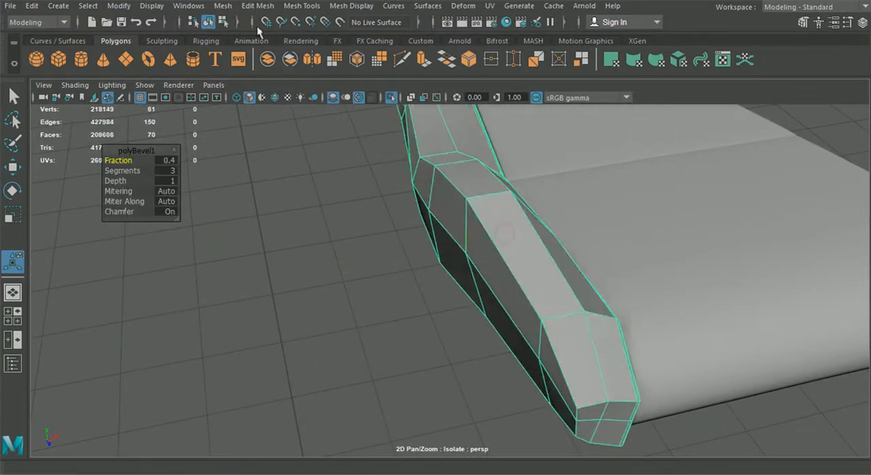
Insert two supporting edge loops at the bolster's rear end, one near the bevelled seam and one beside the crosswise edge.
left_click(257, 5)
left_click(324, 99)
mouse_move(408, 177)
left_mouse_down("alt")
mouse_move(446, 171)
mouse_move(422, 169)
left_mouse_up("alt")
left_click_drag(447, 238, 394, 387, "alt")
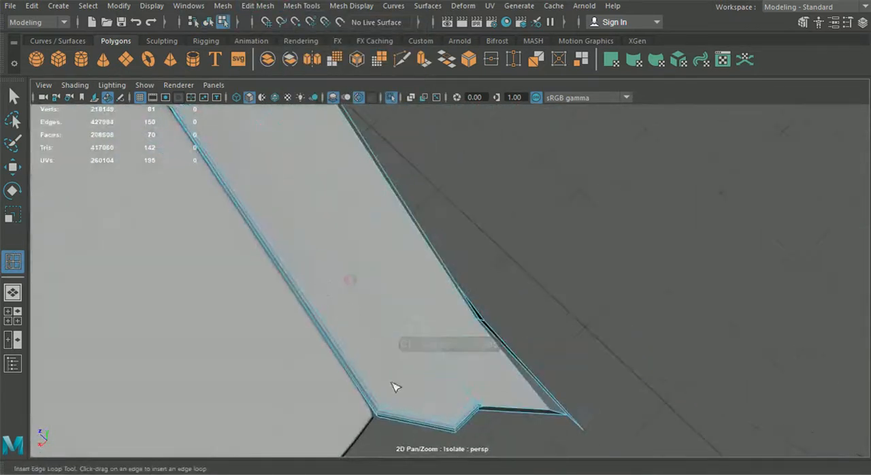
left_click(397, 421)
left_click_drag(398, 423, 282, 395, "alt")
middle_click_drag(286, 241, 309, 282, "alt")
scroll(326, 286, "up", 4)
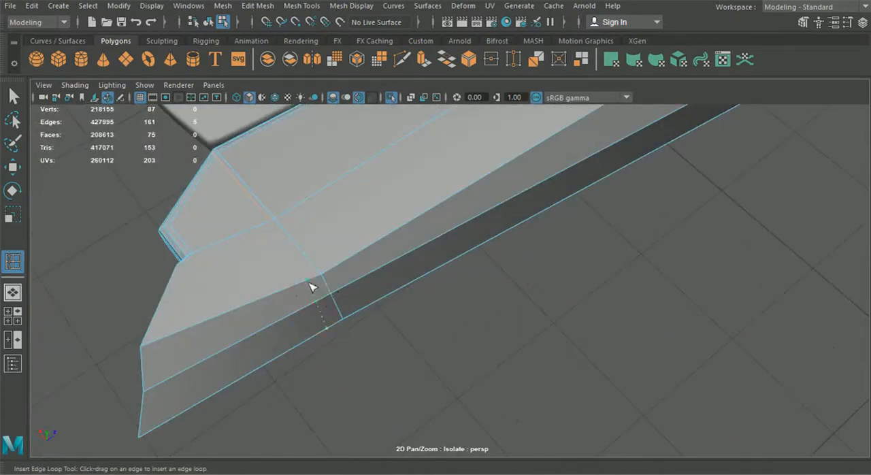
left_click(323, 286)
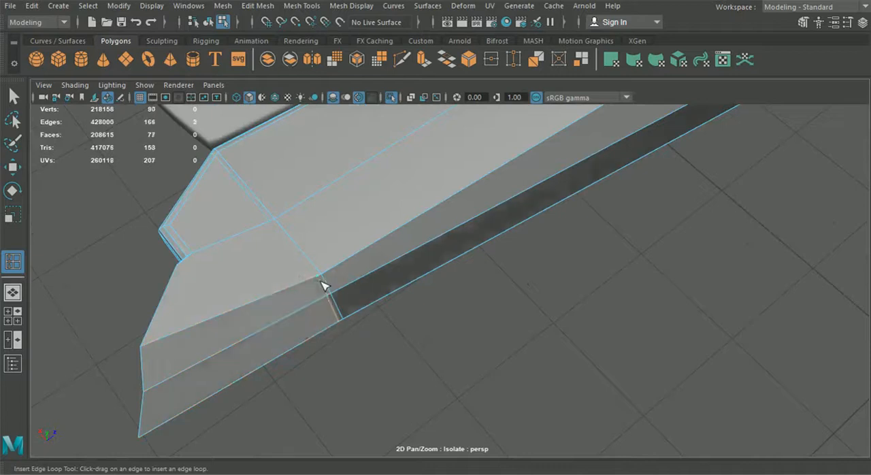
Cut a connecting edge with Multi-Cut beside the crosswise edge at the bolster's rear end to join the inserted loops.
left_click(403, 61)
left_click(193, 252)
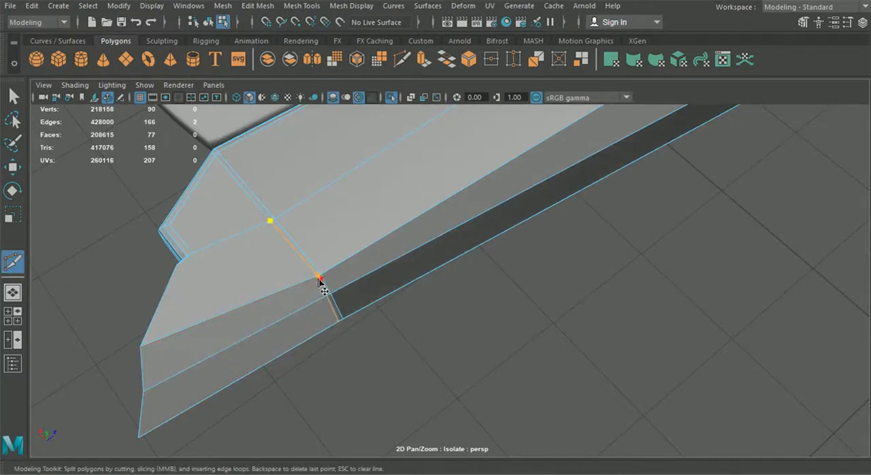
scroll(424, 257, "down", 5)
left_click_drag(424, 256, 471, 289, "alt")
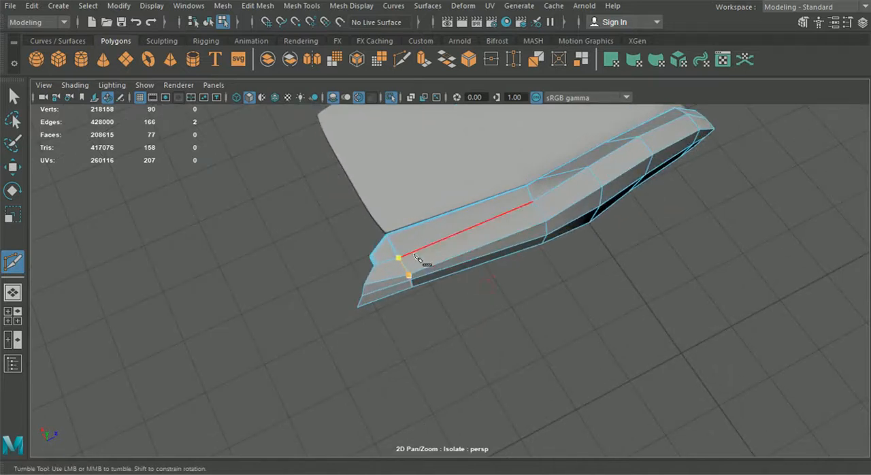
scroll(416, 257, "up", 5)
scroll(352, 274, "up", 3)
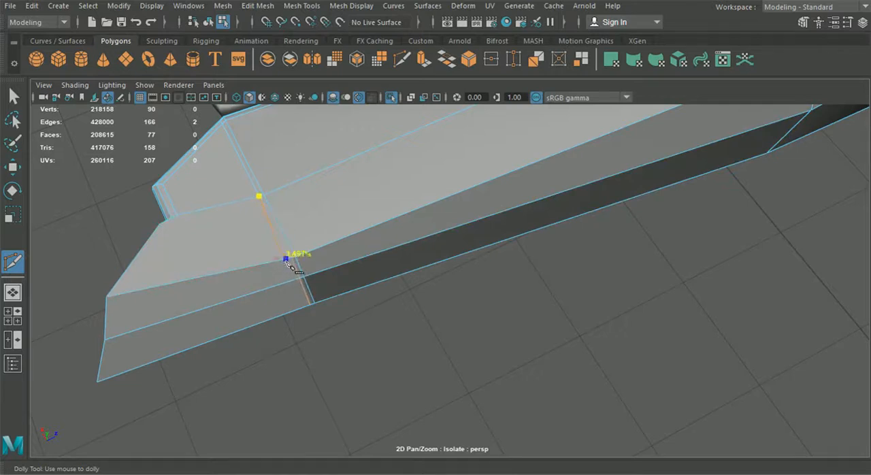
left_click_drag(340, 277, 375, 274, "alt")
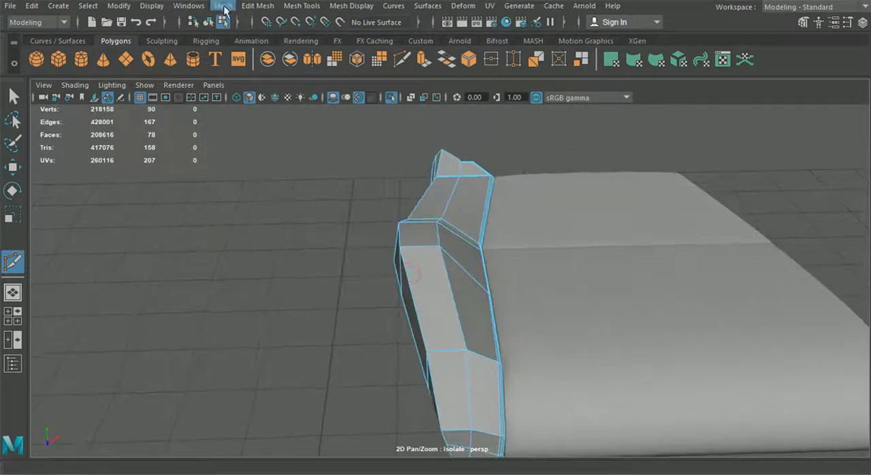
Insert supporting edge loops lengthwise along the bolster, close to both borders of its top face.
left_click(257, 5)
mouse_move(301, 5)
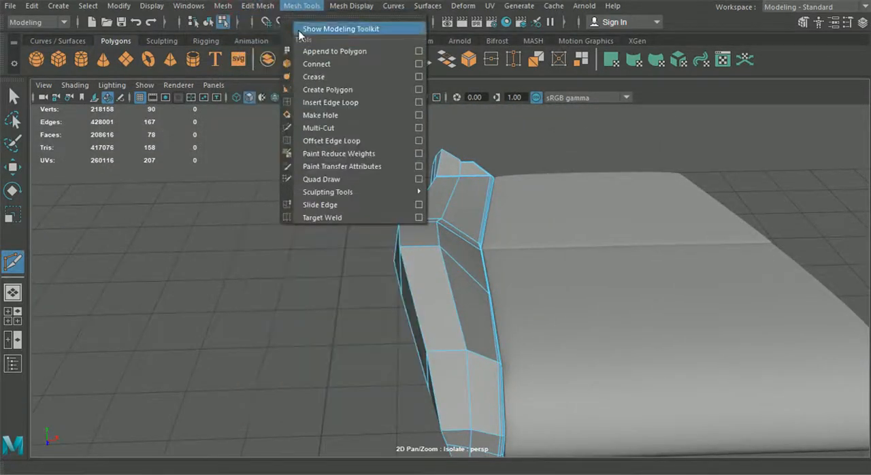
left_click(320, 101)
scroll(399, 177, "up", 2)
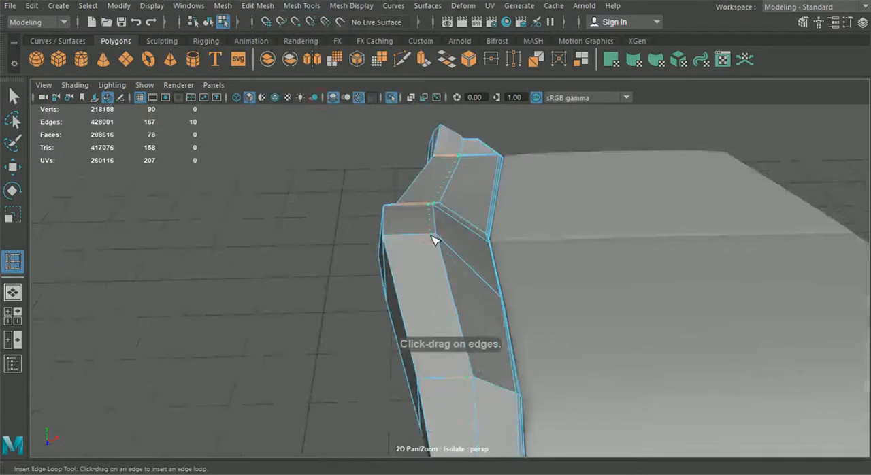
mouse_move(401, 236)
left_mouse_down()
mouse_move(388, 236)
mouse_move(422, 239)
mouse_move(397, 239)
left_mouse_up()
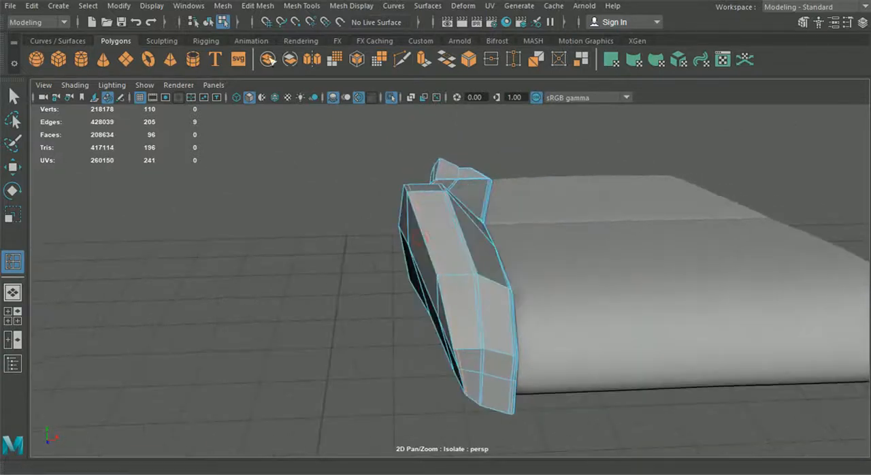
Return to object selection, display the bolster with smooth preview and deselect it.
left_click(206, 22)
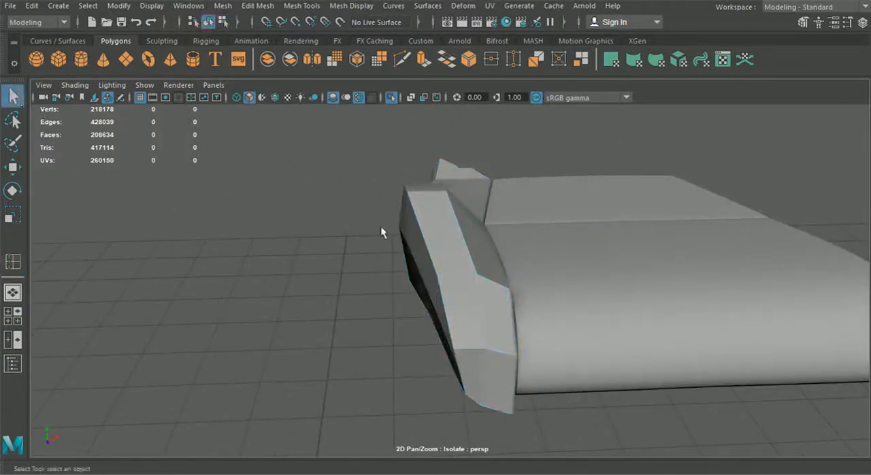
left_click(429, 240)
key("3")
left_click(341, 261)
left_click_drag(468, 315, 560, 221, "alt")
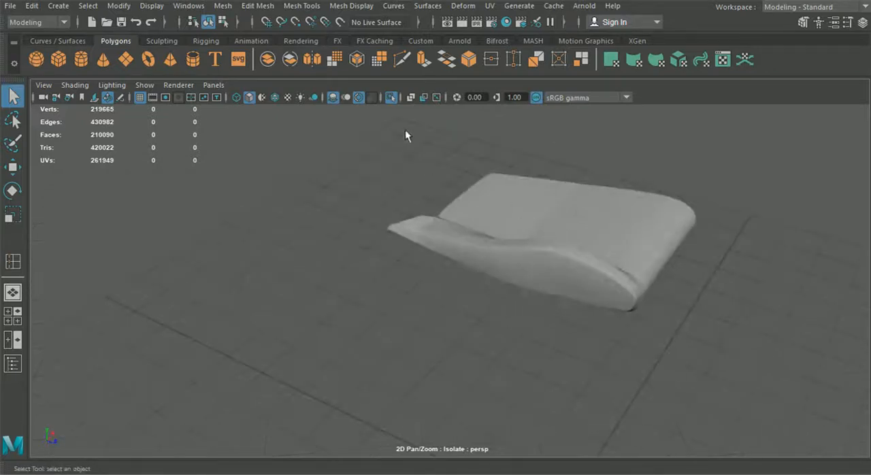
Show the whole car, then isolate the seat's rear strip together with the cushion and the bolster.
left_click(391, 99)
left_click_drag(492, 272, 445, 311, "alt")
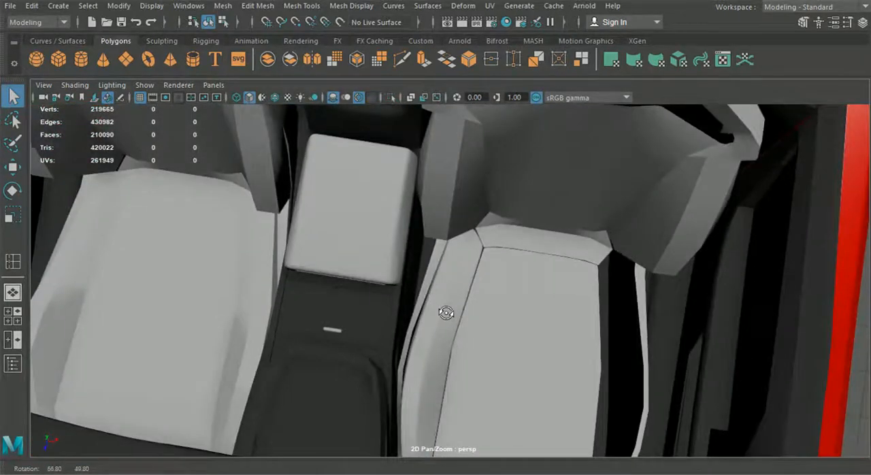
middle_click_drag(445, 311, 457, 294, "alt")
double_click(483, 233)
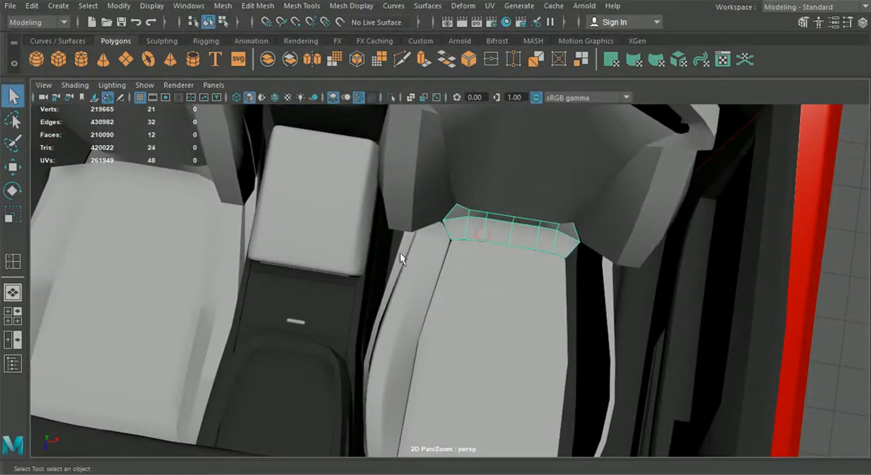
left_click(452, 261, "shift")
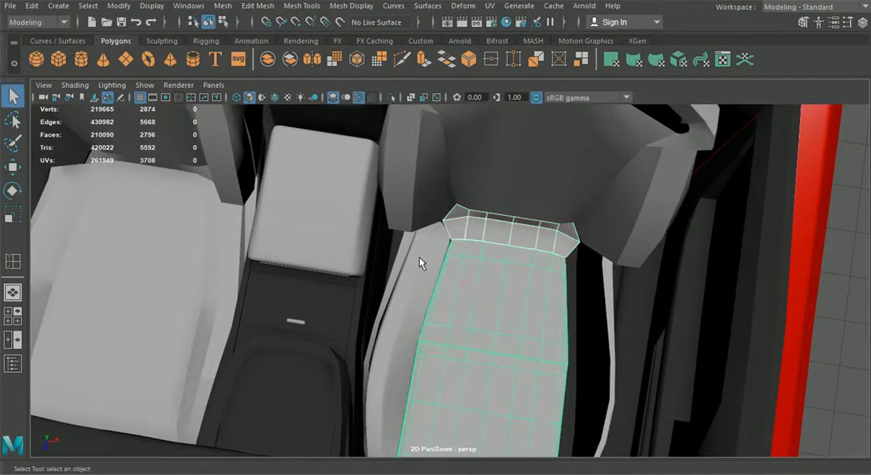
left_click(420, 257, "shift")
left_click(391, 99)
left_click_drag(496, 273, 391, 207, "alt")
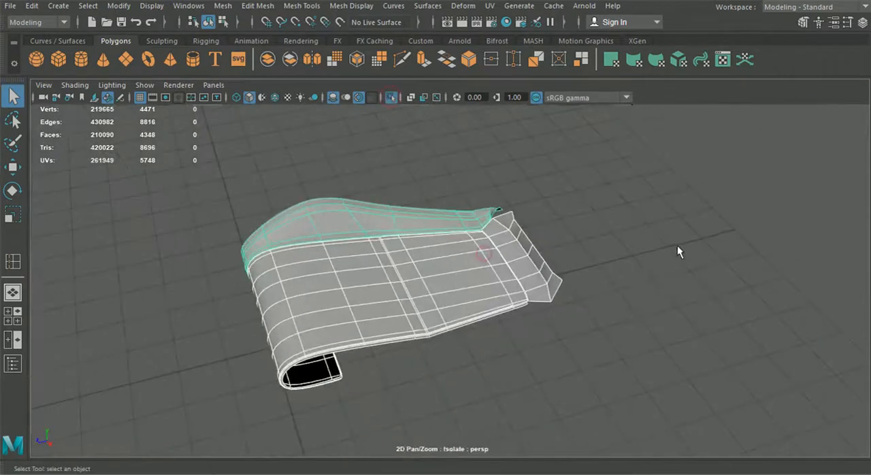
Extrude the border edges of the seat's rear strip to give it thickness.
left_click(679, 240)
scroll(583, 273, "up", 5)
left_click(573, 252)
right_click_drag(574, 243, 570, 128)
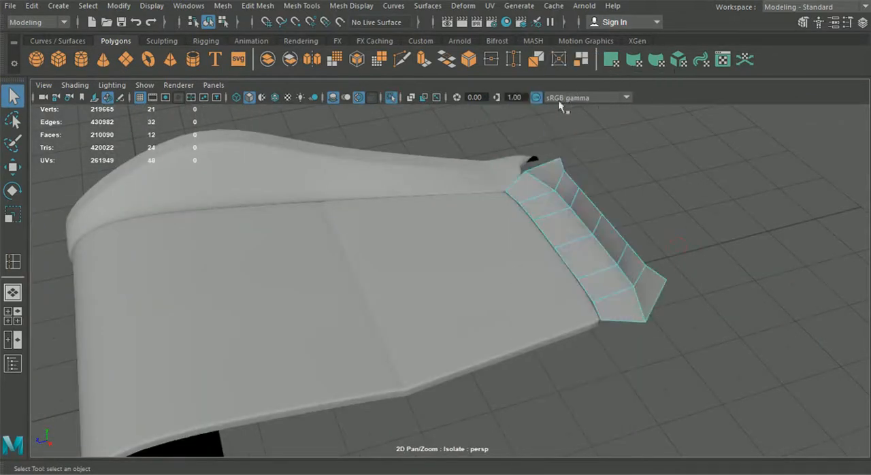
key("ctrl+e")
left_click_drag(578, 177, 528, 167, "alt")
left_click_drag(497, 206, 601, 214, "alt")
middle_click_drag(602, 216, 570, 243, "alt")
Bevel the rear strip's outer border edges with a fraction of 0.4 and 3 segments.
right_click_drag(589, 236, 587, 67)
right_click_drag(616, 258, 688, 221, "alt")
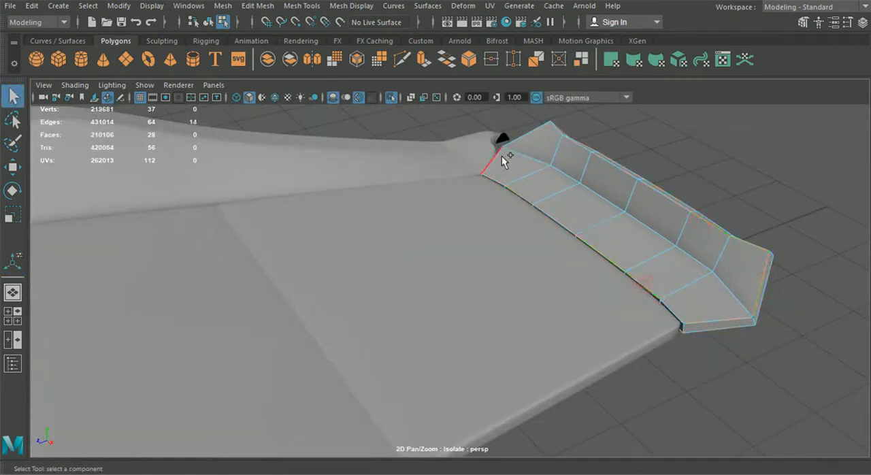
left_click_drag(512, 164, 422, 243, "alt")
left_click(257, 6)
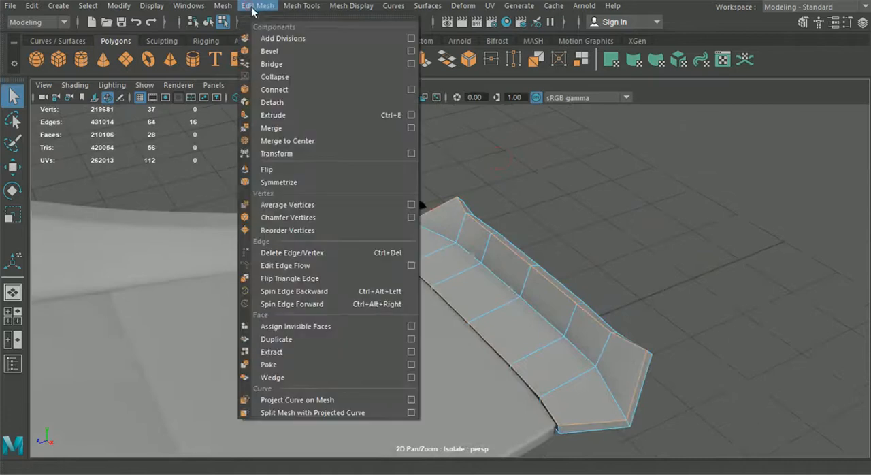
left_click(255, 50)
left_click_drag(409, 175, 362, 188, "alt")
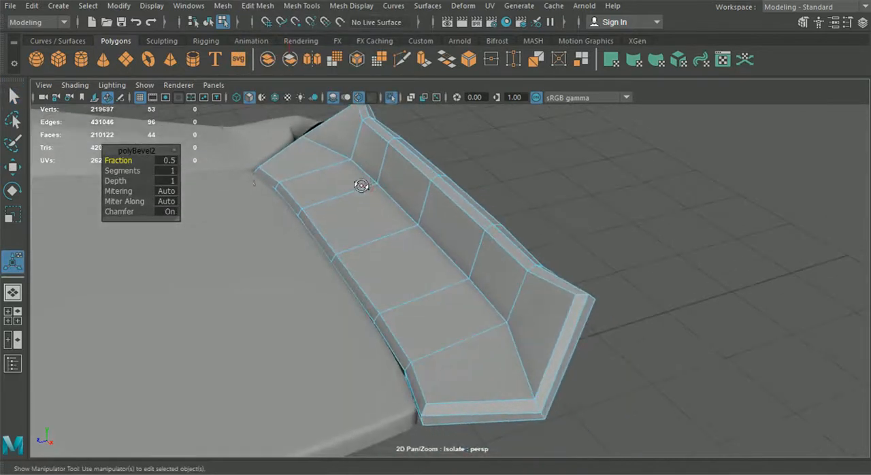
left_click_drag(136, 160, 128, 160)
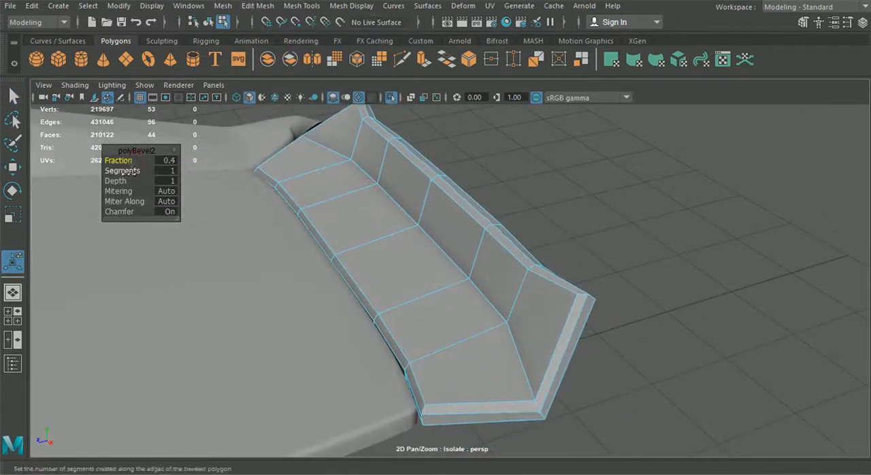
left_click_drag(146, 170, 153, 171)
Insert supporting edge loops along the rear strip's border and close to its two ends.
left_click_drag(290, 229, 440, 243, "alt")
left_click(265, 11)
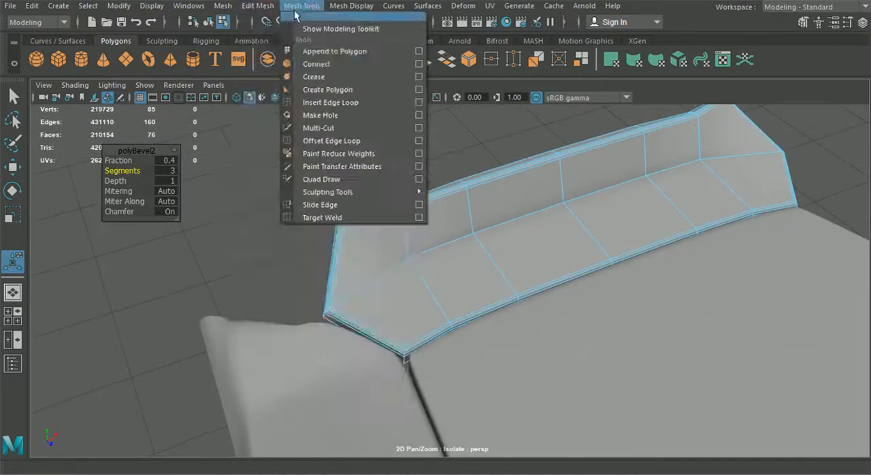
left_click(330, 102)
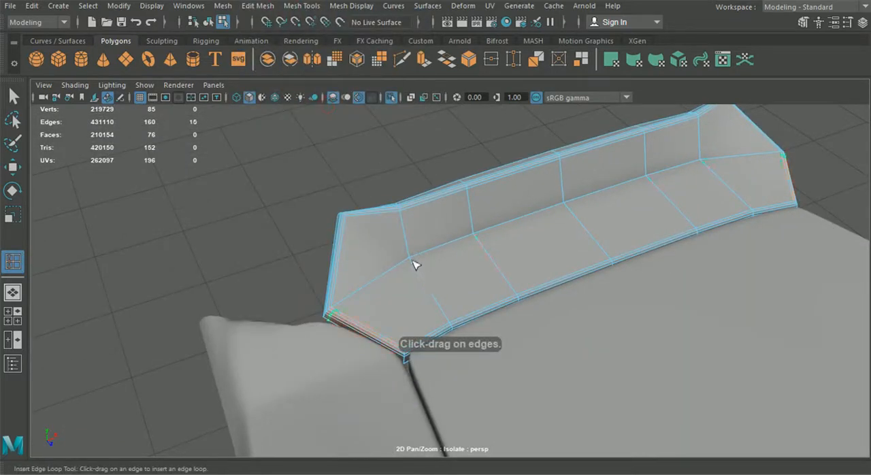
left_click_drag(470, 285, 369, 284, "alt")
middle_click_drag(504, 303, 402, 261, "alt")
left_click_drag(424, 267, 492, 282, "alt")
middle_click_drag(341, 291, 407, 266, "alt")
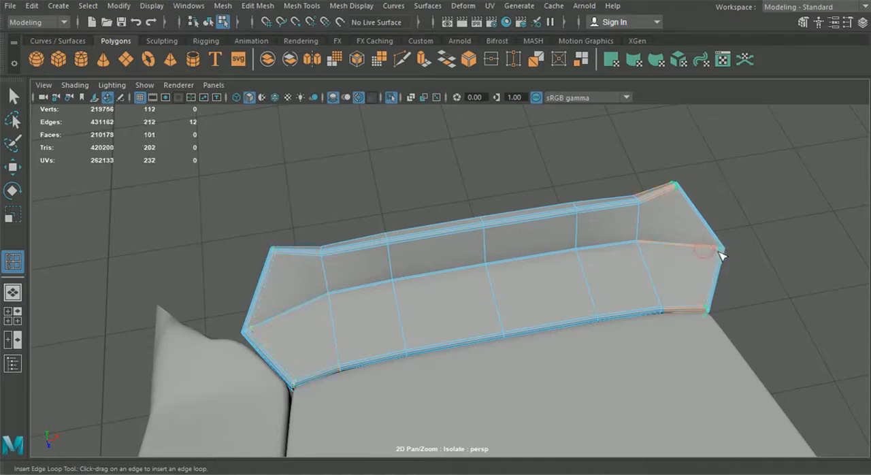
left_click_drag(720, 255, 573, 279, "alt")
Leave the edge loop tool, display the rear strip with smooth preview and deselect it.
key("q")
key("3")
left_click(662, 323)
left_click_drag(661, 323, 562, 324, "alt")
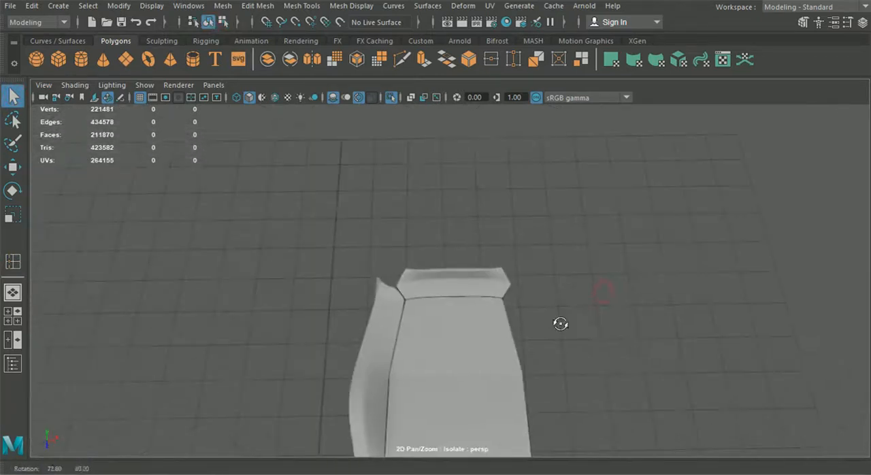
Exit isolation, add the outer side panel to the selected cushion parts, and isolate them together.
left_click(391, 98)
left_click_drag(433, 299, 351, 333, "alt")
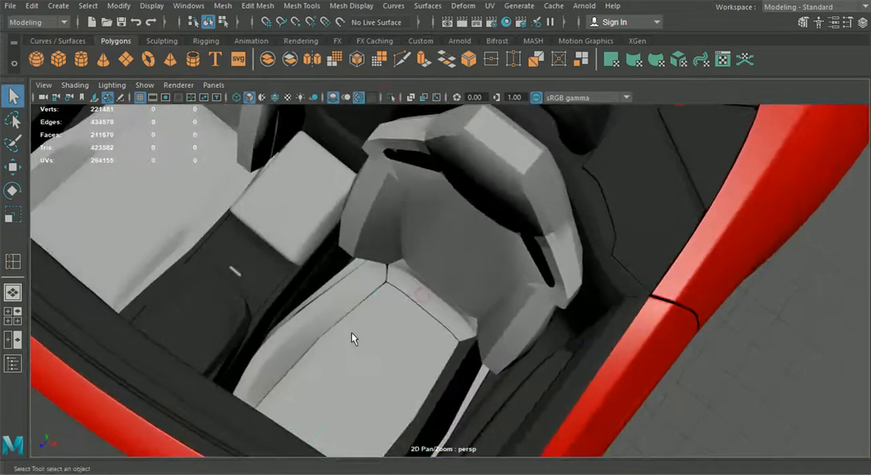
left_click(341, 315)
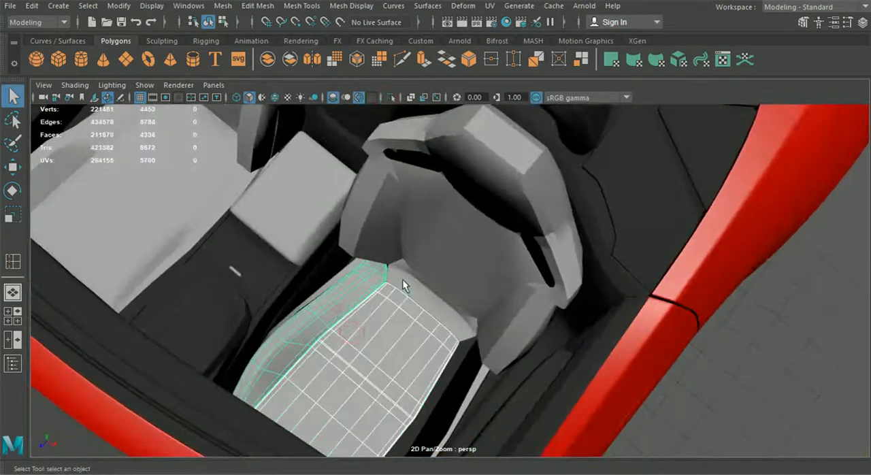
left_click(337, 275, "shift")
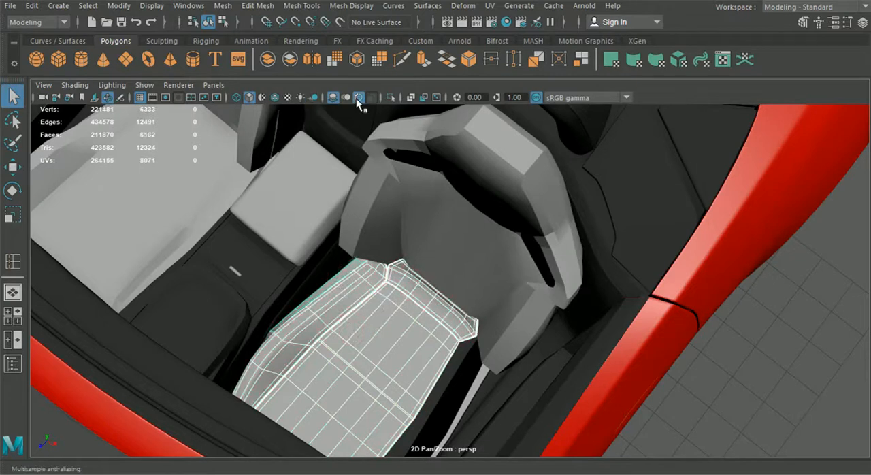
left_click(391, 97)
Insert supporting edge loops along the outer side panel's border and thickness edges.
left_click_drag(391, 222, 538, 157, "alt")
left_click(626, 185)
left_click_drag(619, 229, 341, 272, "alt")
left_click(257, 6)
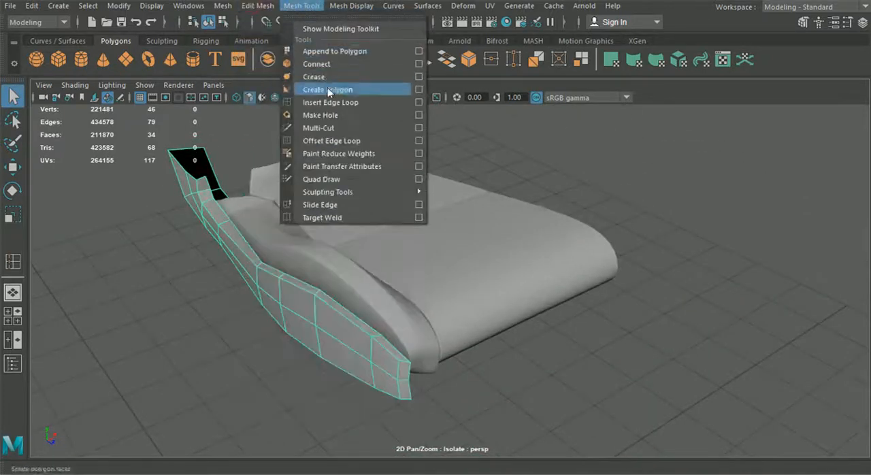
left_click(330, 102)
left_click_drag(334, 136, 383, 204, "alt")
scroll(399, 215, "up", 3)
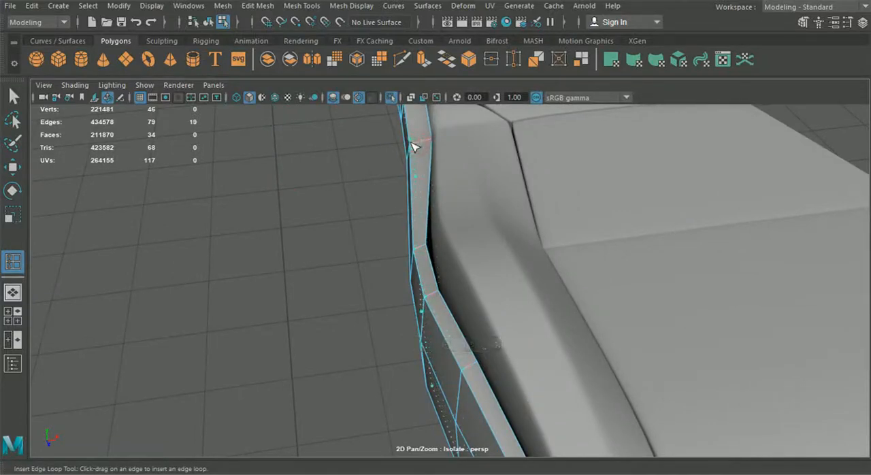
left_click_drag(423, 238, 427, 218, "alt")
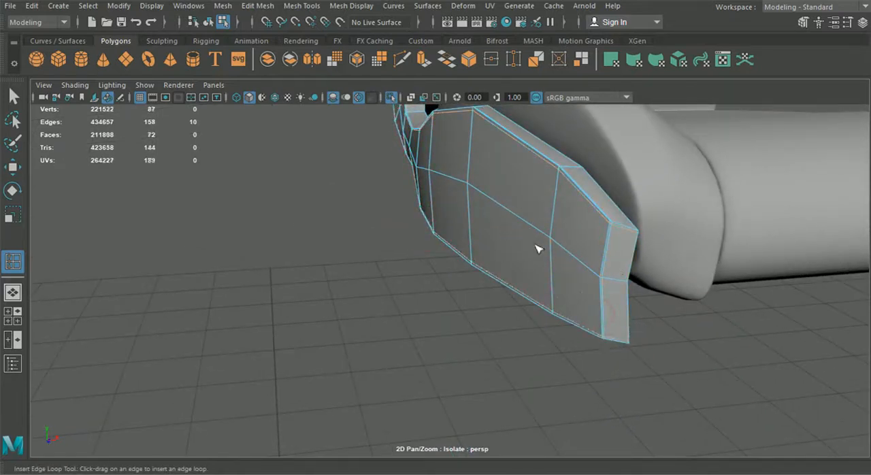
left_click_drag(552, 255, 602, 274, "alt")
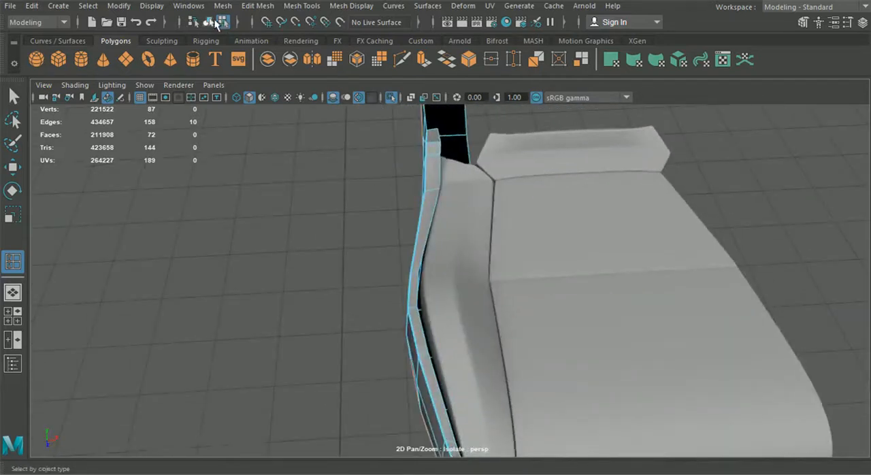
Display the outer side panel unsmoothed and move two mid-length vertices of its upper inner edge in toward the cushion bolster.
left_click(13, 96)
left_click(414, 292)
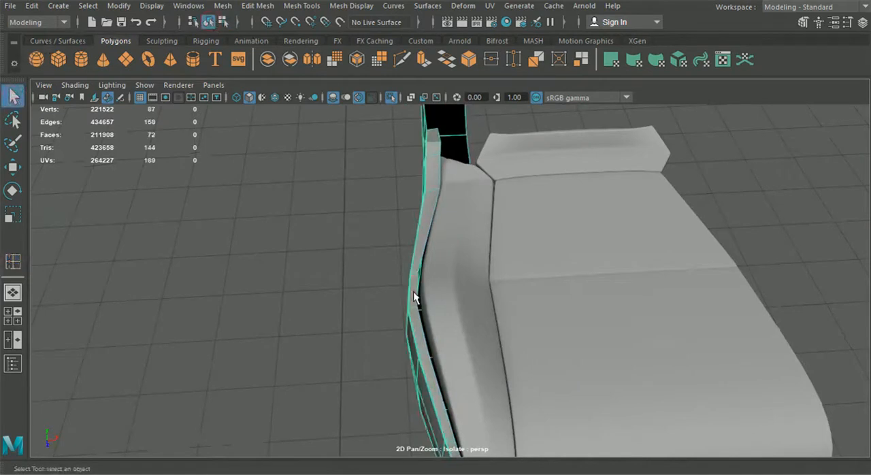
left_click_drag(340, 318, 473, 305, "alt")
key("1")
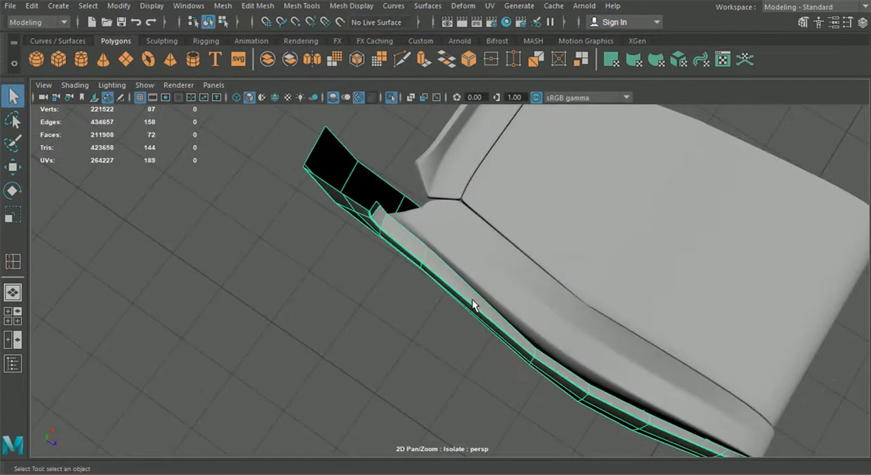
right_click_drag(395, 146, 395, 115)
left_click(13, 167)
middle_click_drag(401, 332, 334, 280, "alt")
scroll(335, 280, "up", 4)
left_click(471, 307)
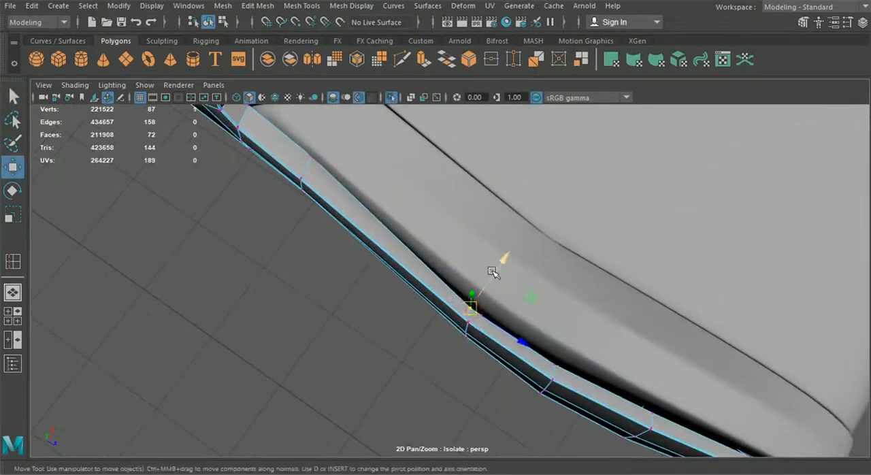
left_click_drag(493, 273, 502, 270)
left_click(554, 364)
left_click_drag(573, 339, 576, 333)
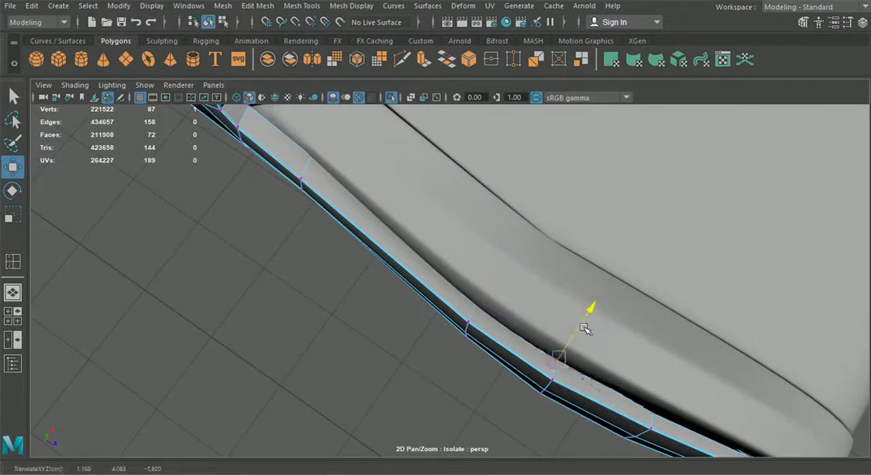
Move the upper inner edge vertices near the side panel's front end closer to the cushion bolster.
middle_click_drag(591, 328, 446, 288, "alt")
left_click_drag(460, 336, 475, 317)
left_click(572, 400)
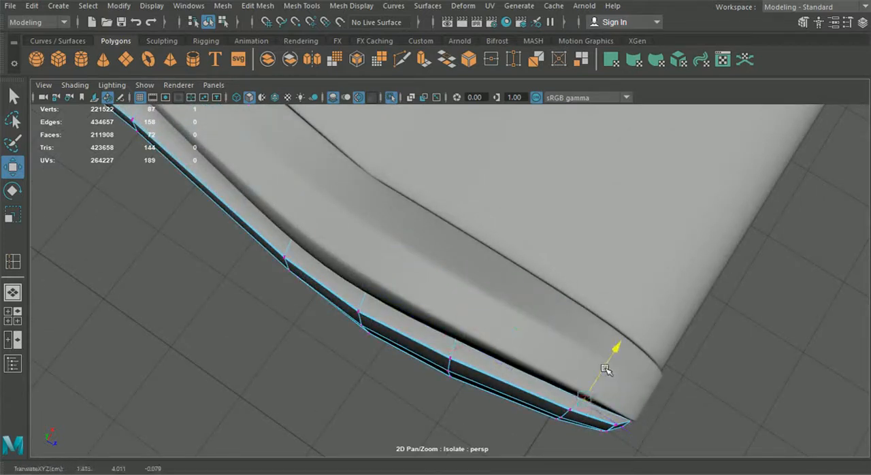
scroll(610, 368, "down", 5)
left_click_drag(610, 368, 564, 337, "alt")
middle_click_drag(476, 313, 574, 364, "alt")
Move two upper inner edge vertices near the side panel's rear end in toward the cushion bolster.
scroll(574, 364, "up", 4)
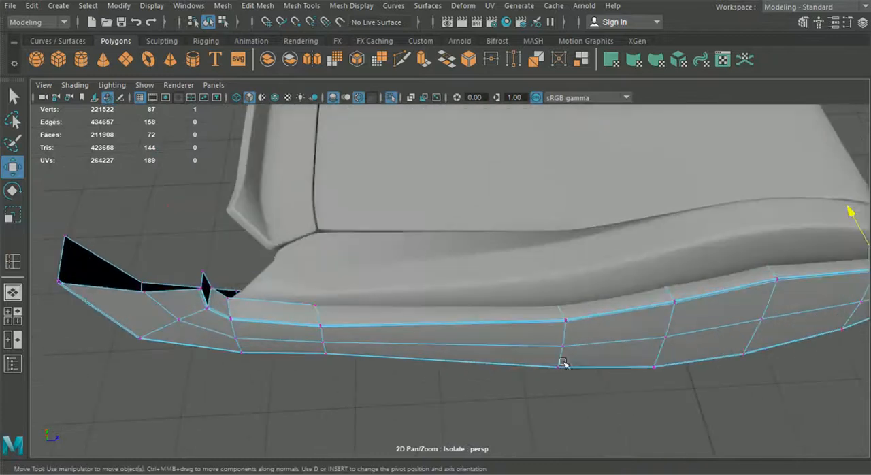
left_click_drag(574, 363, 479, 369, "alt")
left_click_drag(362, 333, 361, 329)
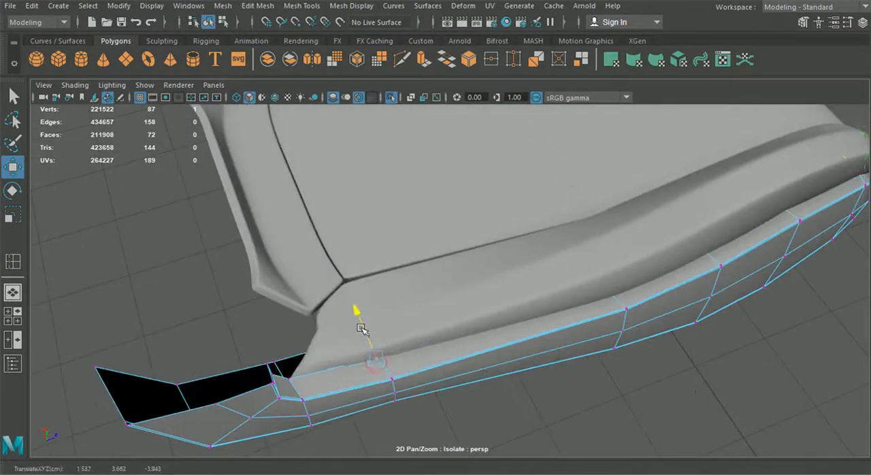
left_click(297, 377)
left_click_drag(284, 355, 281, 352)
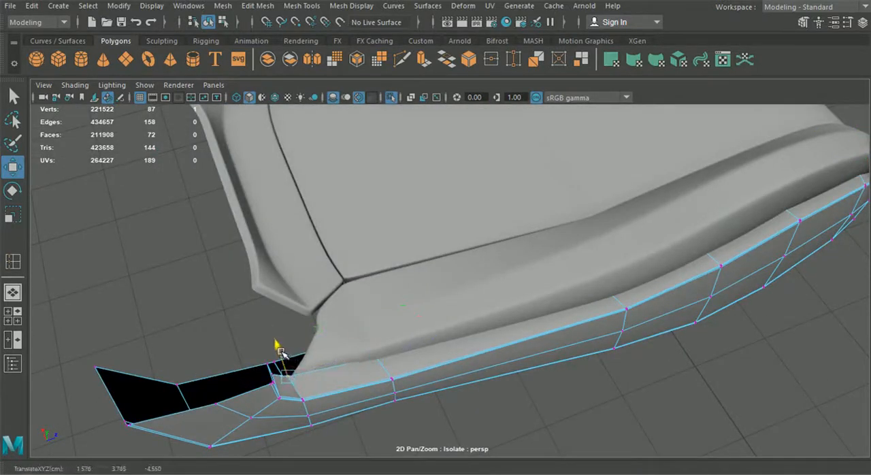
left_click_drag(339, 391, 447, 363, "alt")
Return to object selection and isolate the cushion parts, outer side panel and backrest side bolster together.
left_click(209, 22)
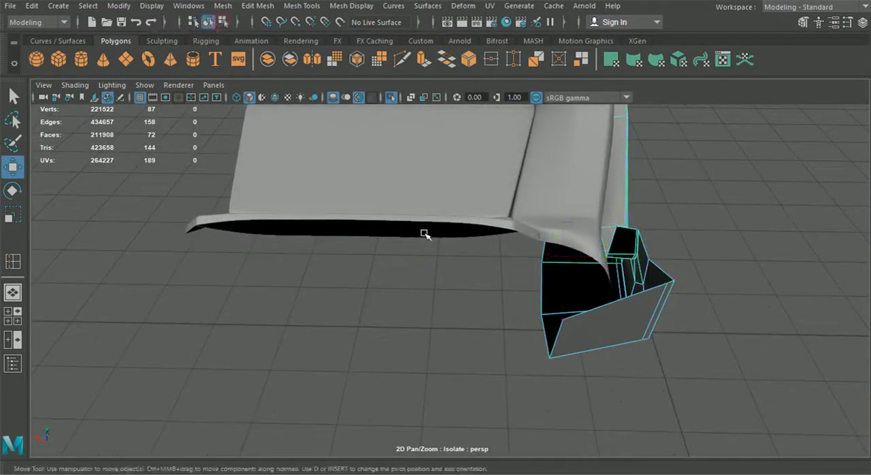
left_click_drag(695, 271, 460, 291, "alt")
left_click_drag(392, 136, 415, 163, "alt")
left_click(392, 98)
left_click_drag(398, 123, 463, 319, "alt")
left_click(344, 255)
left_click(463, 319, "shift")
left_click(404, 356, "shift")
left_click(493, 385, "shift")
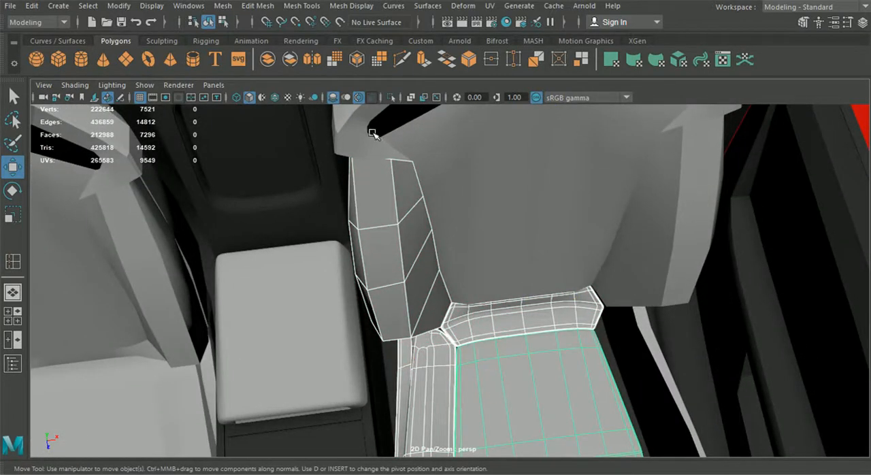
left_click(391, 97)
left_click_drag(480, 249, 663, 247, "alt")
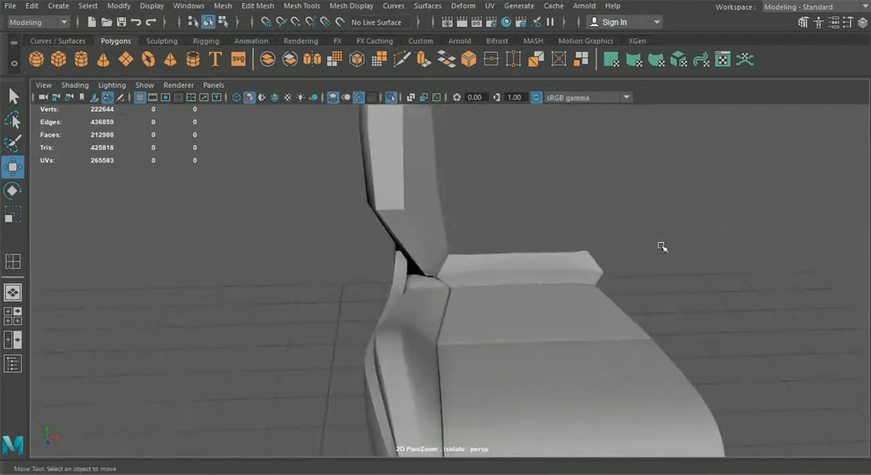
Extrude the border edges of the backrest side bolster to give it thickness.
left_click(423, 246)
left_click_drag(435, 232, 348, 245, "alt")
right_click_drag(354, 173, 363, 56)
double_click(410, 143)
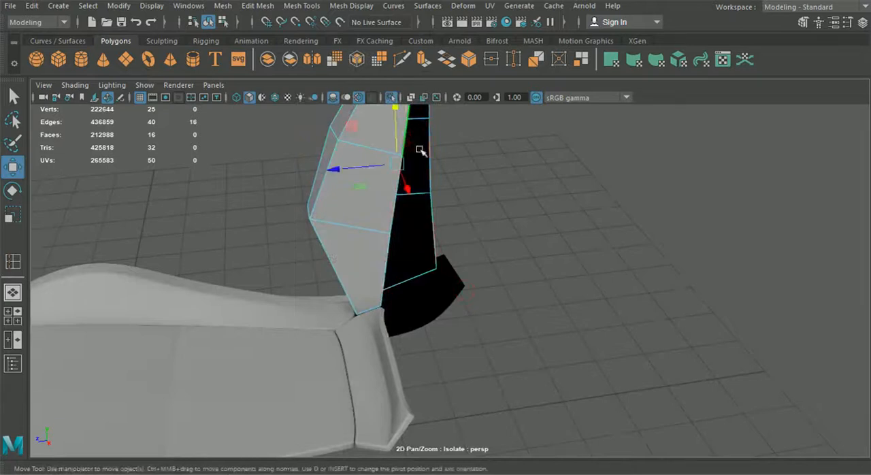
scroll(436, 167, "down", 3)
middle_click_drag(478, 205, 487, 254, "alt")
left_click_drag(487, 254, 360, 335, "alt")
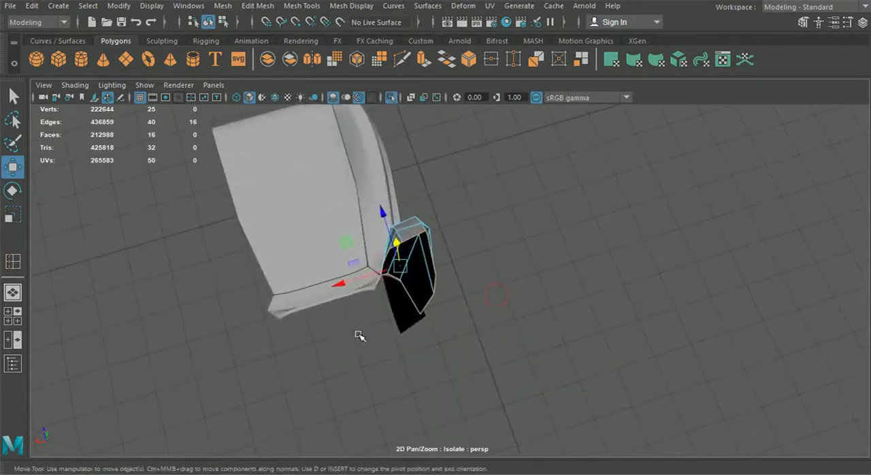
key("ctrl+e")
scroll(465, 273, "up", 2)
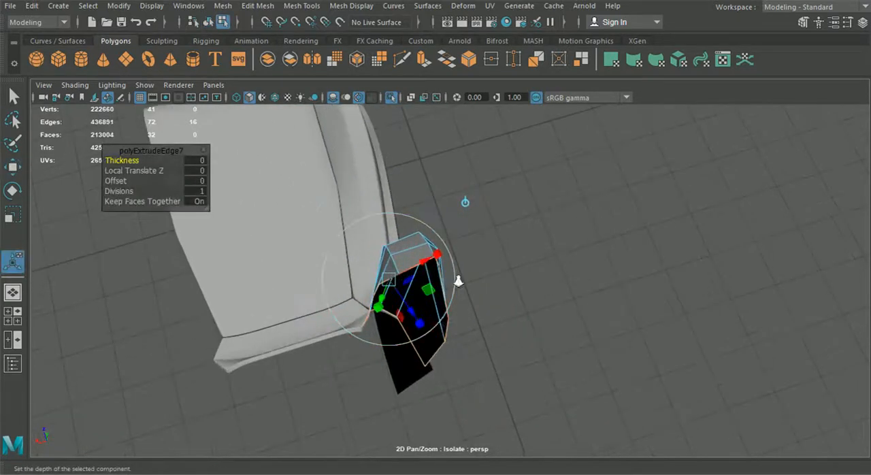
left_click_drag(416, 314, 495, 279)
left_click_drag(490, 241, 199, 318)
left_click(13, 98)
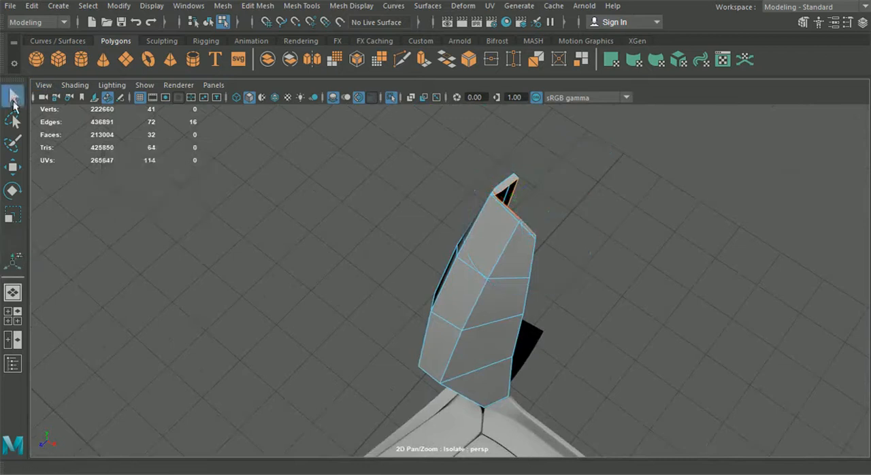
Select the outer border edges all the way around the backrest side bolster.
key("f")
left_click(434, 188)
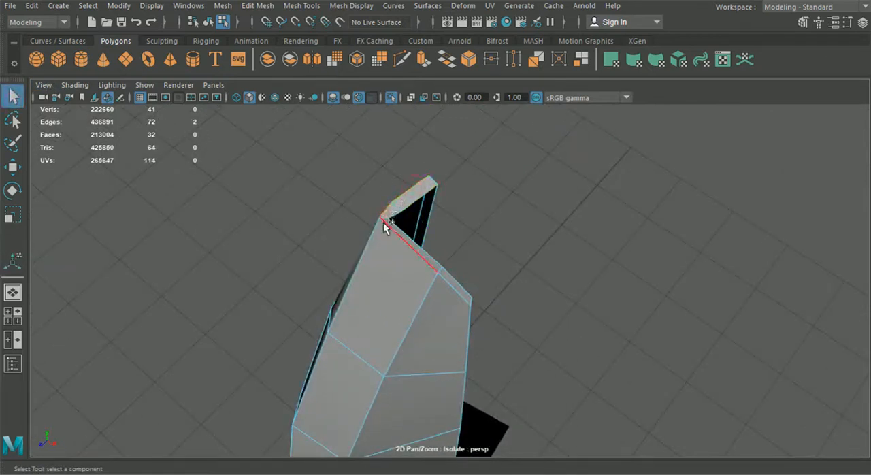
left_click(471, 320, "shift")
left_click_drag(470, 317, 375, 233, "alt")
left_click(456, 192, "shift")
left_click(453, 228, "shift")
left_click_drag(409, 428, 668, 416, "alt")
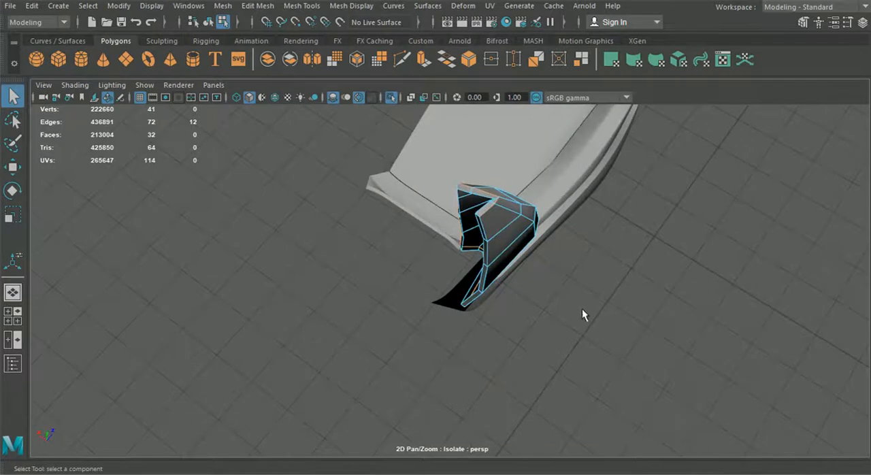
scroll(522, 270, "up", 2)
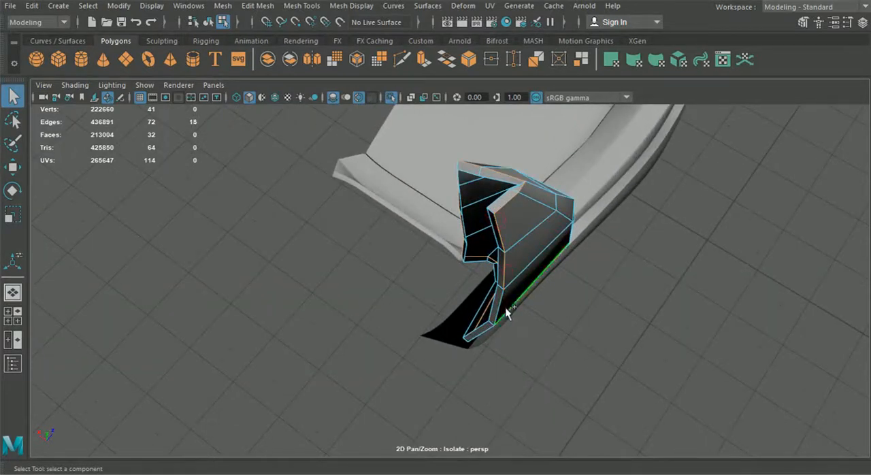
left_click(494, 329, "shift")
left_click_drag(494, 330, 254, 348, "alt")
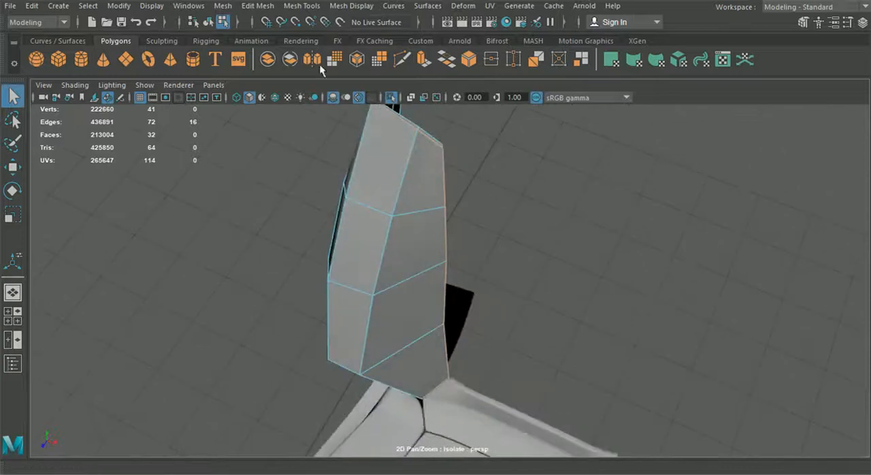
left_click(259, 7)
key("Escape")
double_click(277, 65)
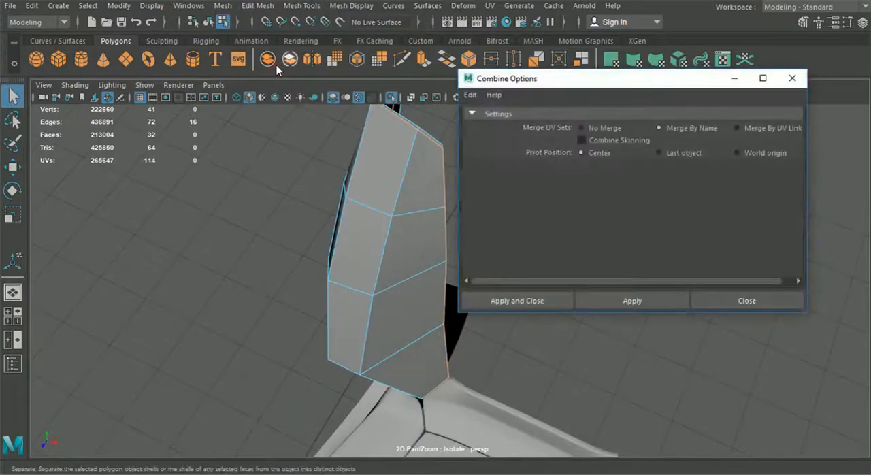
left_click(741, 295)
Bevel the backrest side bolster's selected border edges with a fraction of 0.6 and 3 segments.
left_click(273, 52)
middle_click_drag(438, 117, 449, 188, "alt")
left_click_drag(449, 188, 394, 206, "alt")
middle_click_drag(394, 206, 378, 197, "alt")
left_click_drag(378, 197, 389, 132, "alt")
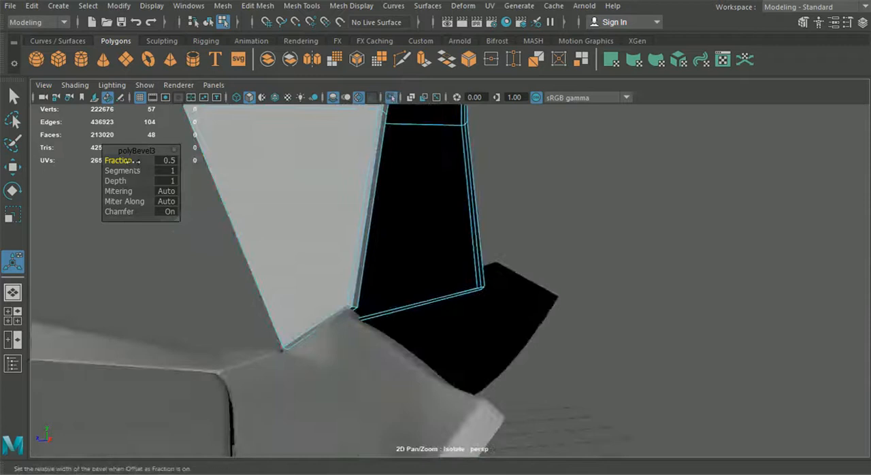
left_click_drag(131, 161, 133, 161)
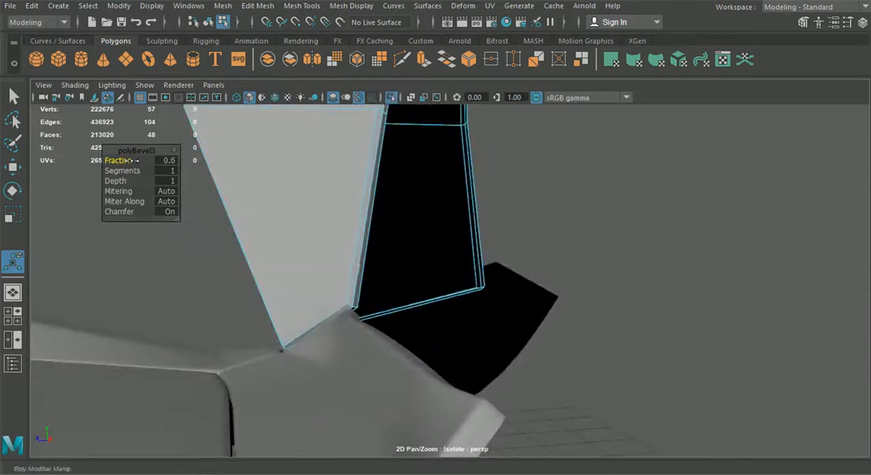
left_click_drag(134, 173, 143, 171)
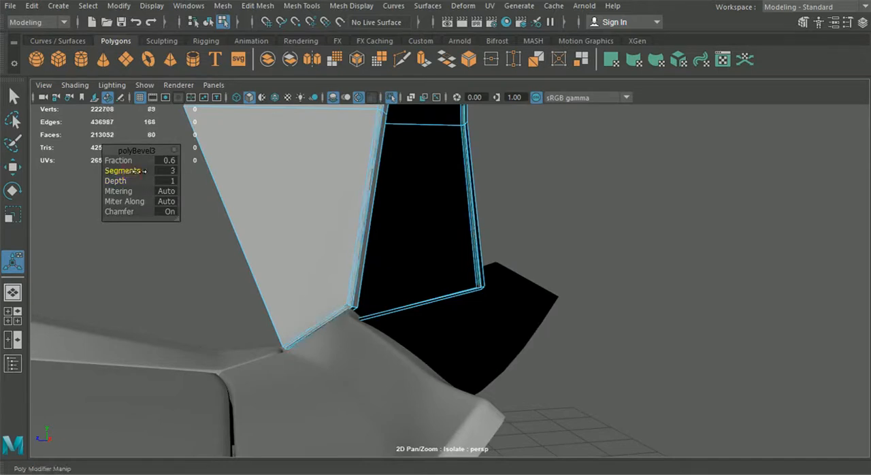
left_click_drag(354, 204, 496, 248, "alt")
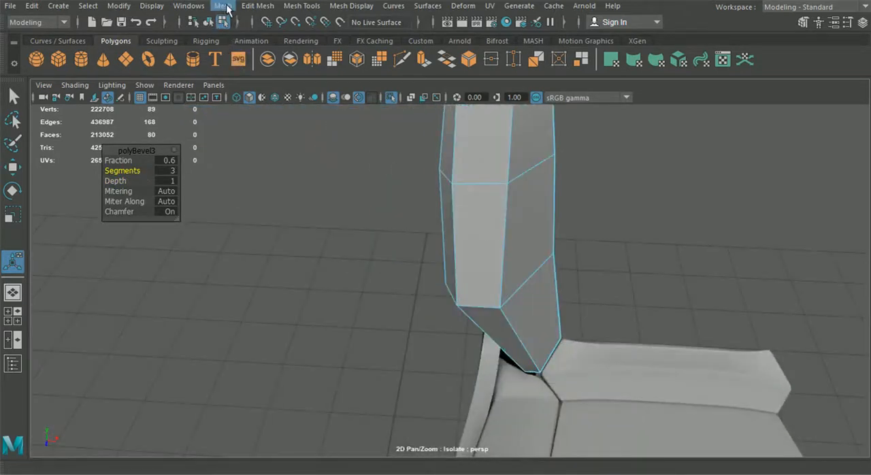
Display the wireframe over the shaded seat and return the inner side cushion to its unsmoothed mesh.
left_click(275, 97)
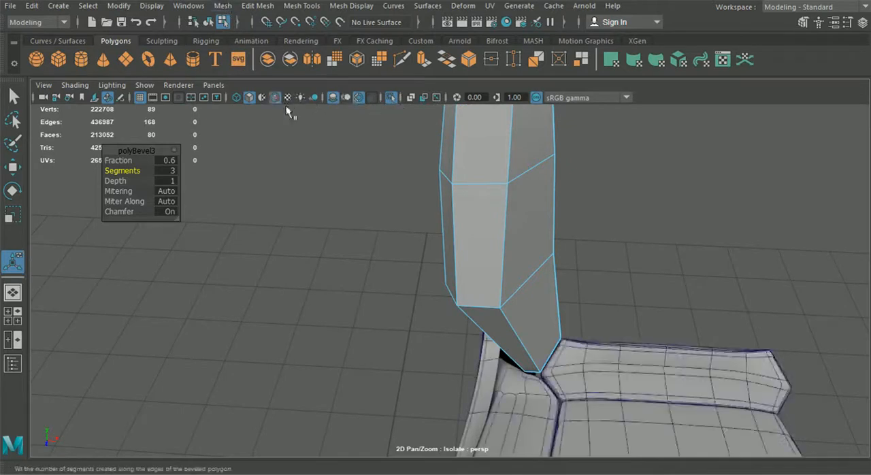
scroll(443, 323, "down", 4)
left_click(476, 368)
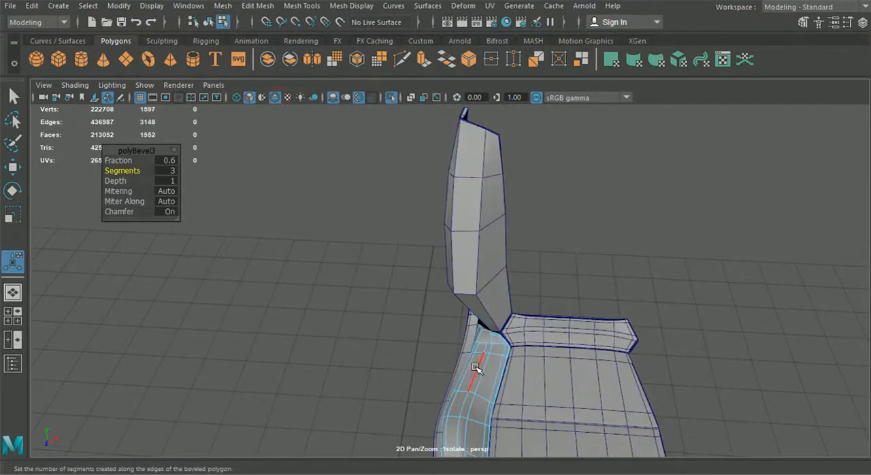
key("1")
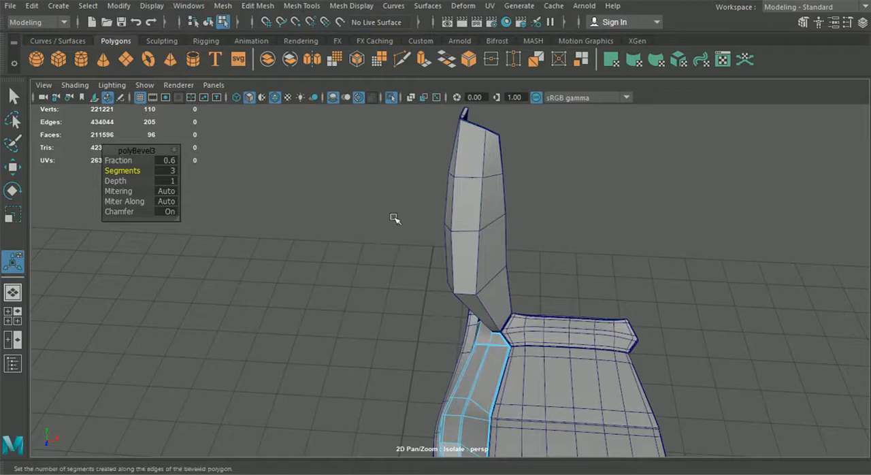
Cut connecting edges at the side cushion's rear end with Multi-Cut, joining its lengthwise support loops to the crosswise edge.
middle_click_drag(393, 218, 389, 173, "alt")
right_click_drag(502, 167, 526, 313, "alt")
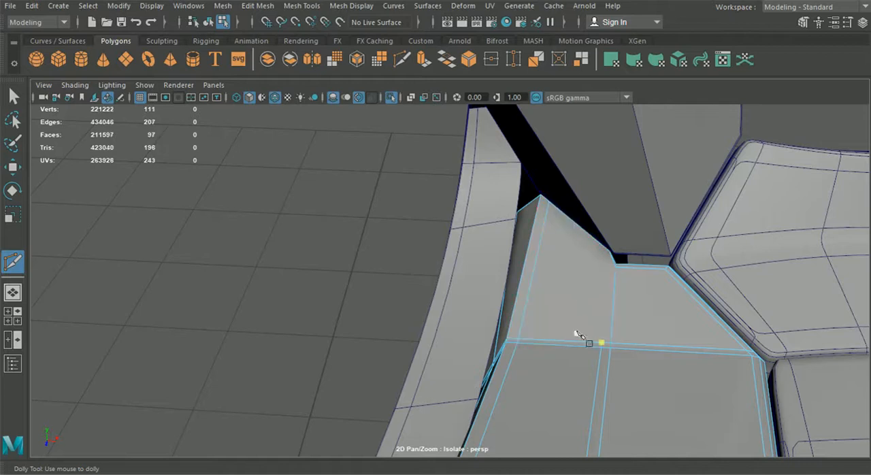
left_click(603, 342)
right_click_drag(644, 251, 428, 195, "alt")
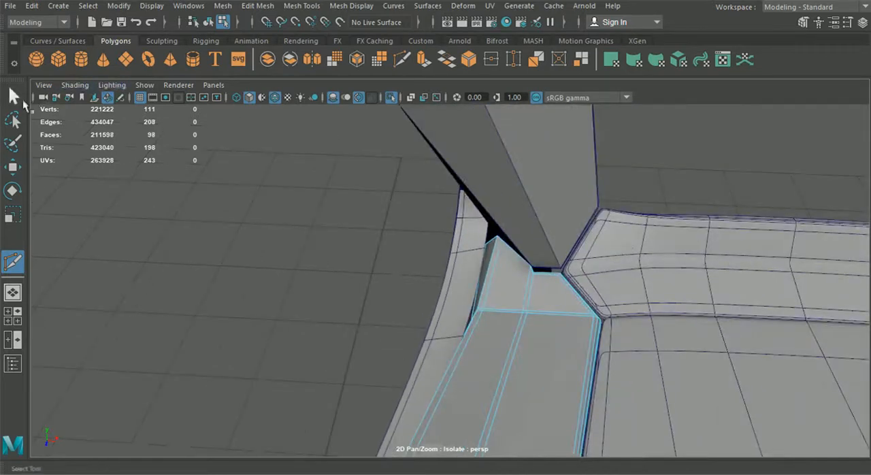
left_click(14, 99)
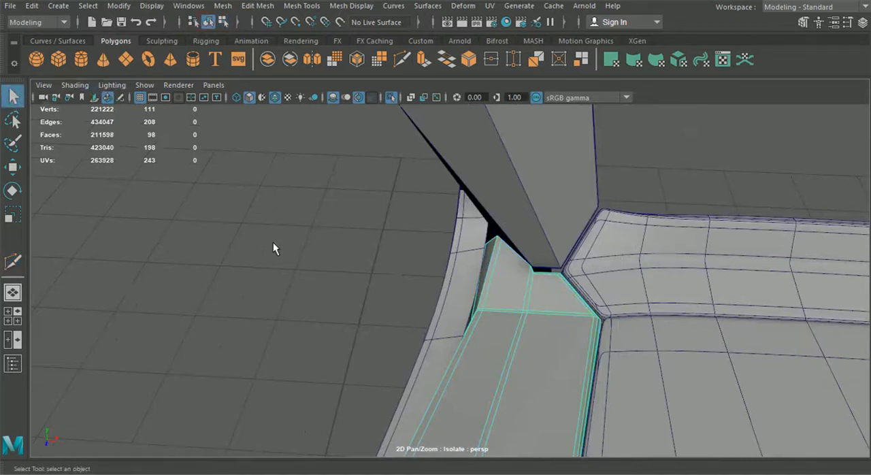
Inspect the cut rear end of the side cushion from several angles and leave it in unsmoothed display.
left_click(281, 285)
left_click_drag(346, 291, 467, 224)
left_click(474, 225)
middle_click_drag(488, 192, 458, 219, "alt")
left_click(474, 339)
key("1")
left_click_drag(494, 378, 454, 325, "alt")
Insert support edge loops along both lengthwise edges of the backrest bolster's narrow front face.
left_click(258, 6)
mouse_move(301, 5)
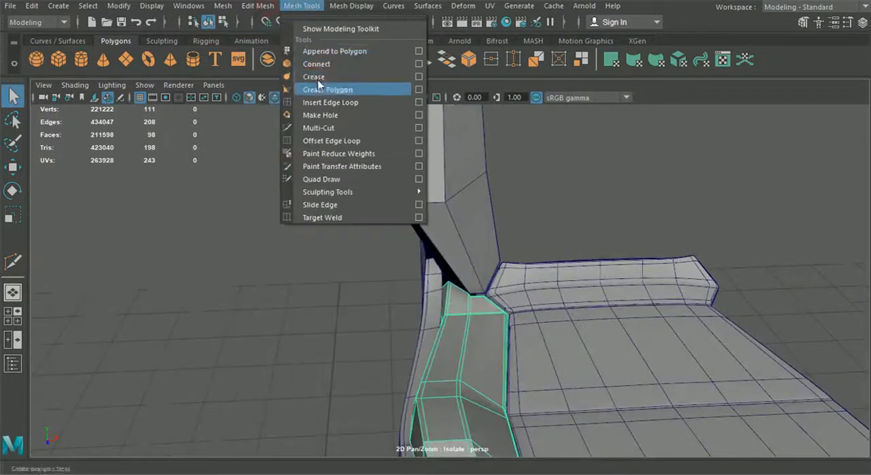
left_click(323, 101)
left_click_drag(390, 139, 404, 148, "alt")
left_click(411, 155)
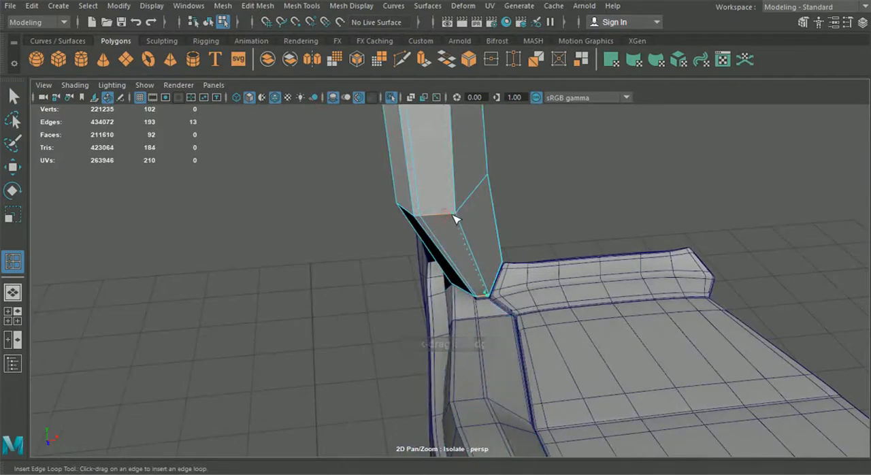
left_click(455, 219)
left_click_drag(455, 219, 480, 240, "alt")
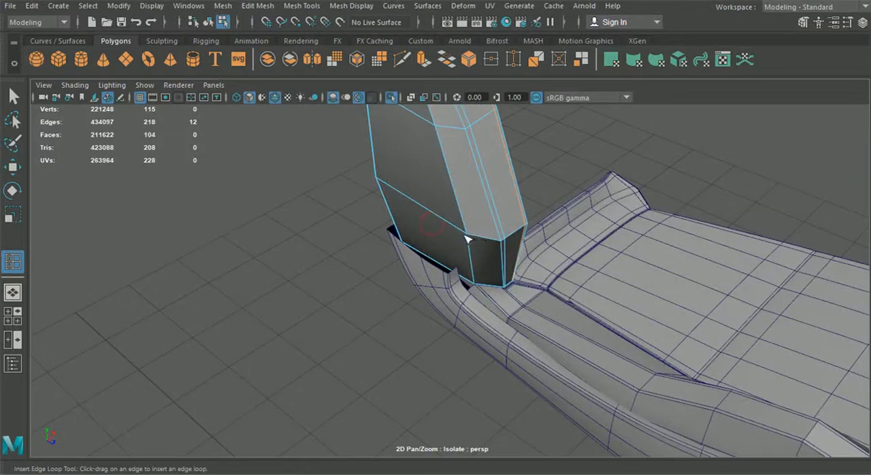
Add further support edge loops beside the lengthwise ridge on the backrest bolster's side face.
left_click_drag(475, 239, 519, 402, "alt")
left_click(495, 252)
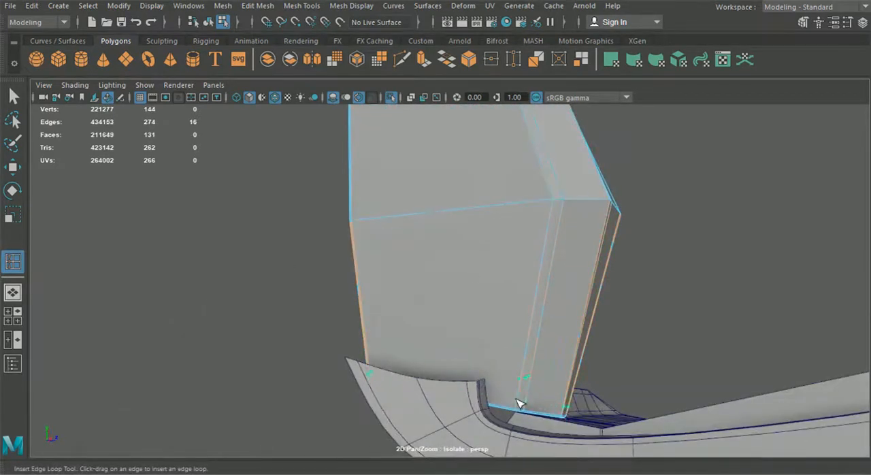
left_click_drag(525, 409, 540, 388, "alt")
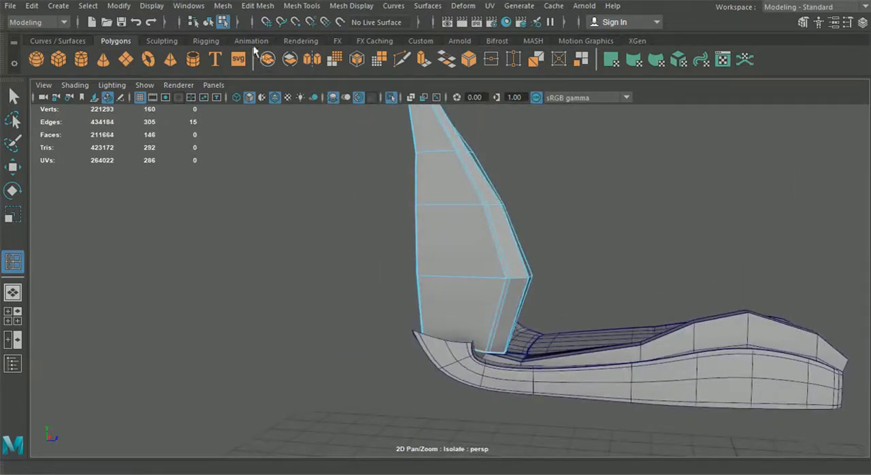
Return to object selection and show the backrest bolster with smooth mesh preview.
left_click(209, 23)
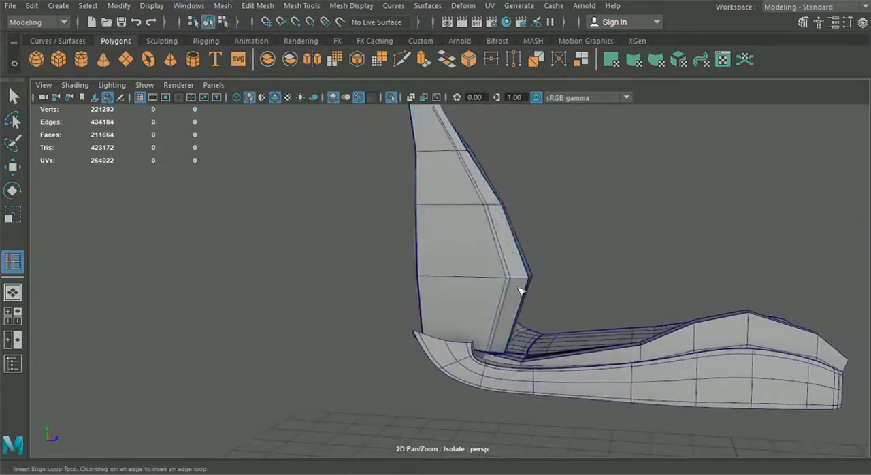
left_click(12, 96)
left_click(474, 224)
key("3")
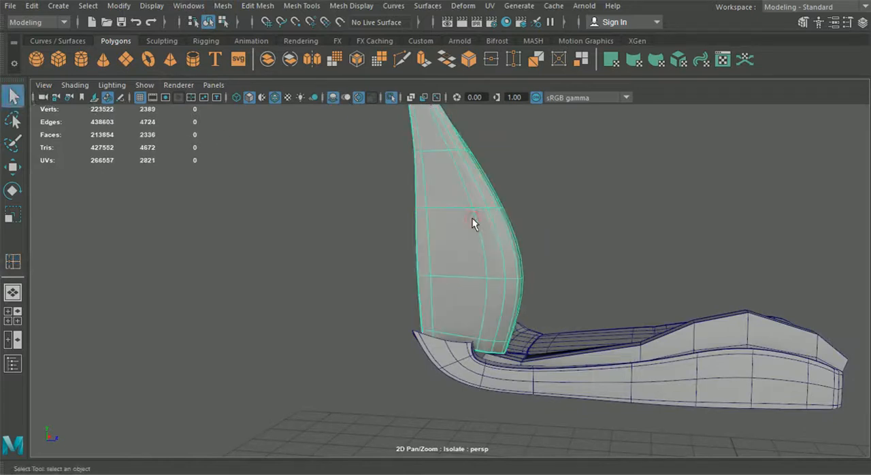
left_click(607, 241)
left_click_drag(606, 241, 472, 297, "alt")
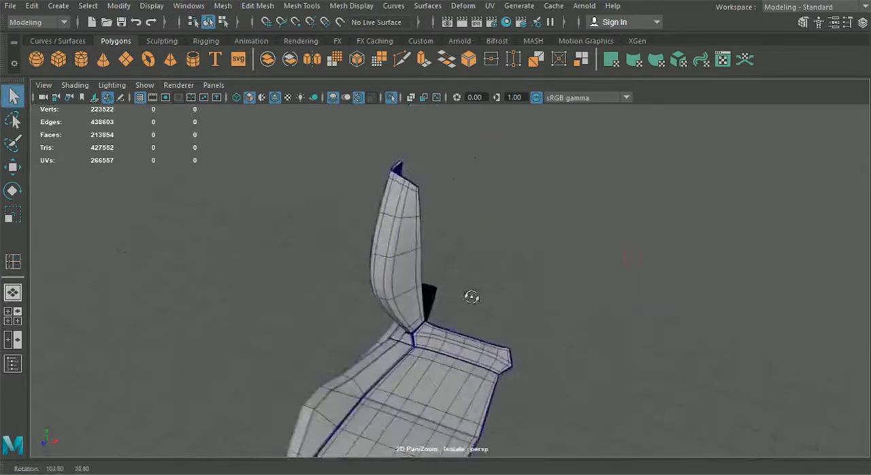
Hide the wireframe overlay and end the isolation to show the whole car interior.
left_click(276, 97)
mouse_move(302, 141)
left_mouse_down("alt")
mouse_move(377, 220)
mouse_move(389, 208)
mouse_move(294, 192)
mouse_move(279, 230)
mouse_move(595, 181)
mouse_move(348, 219)
mouse_move(417, 231)
left_mouse_up("alt")
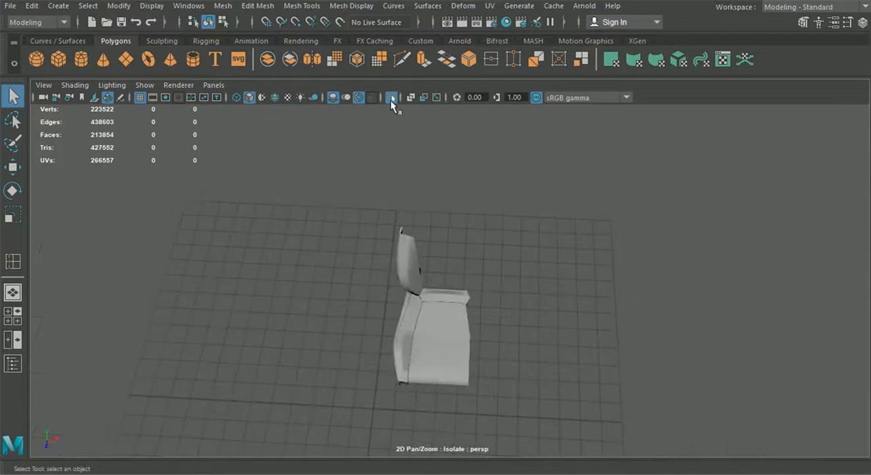
left_click(392, 99)
Delete the seat's door-side backrest bolster and the door-side half of the backrest panel.
left_click(506, 267)
key("Delete")
left_click(440, 252)
scroll(440, 252, "up", 5)
left_click_drag(439, 251, 427, 248, "alt")
middle_click_drag(379, 217, 411, 255, "alt")
left_click_drag(380, 195, 407, 187, "alt")
left_click(404, 178)
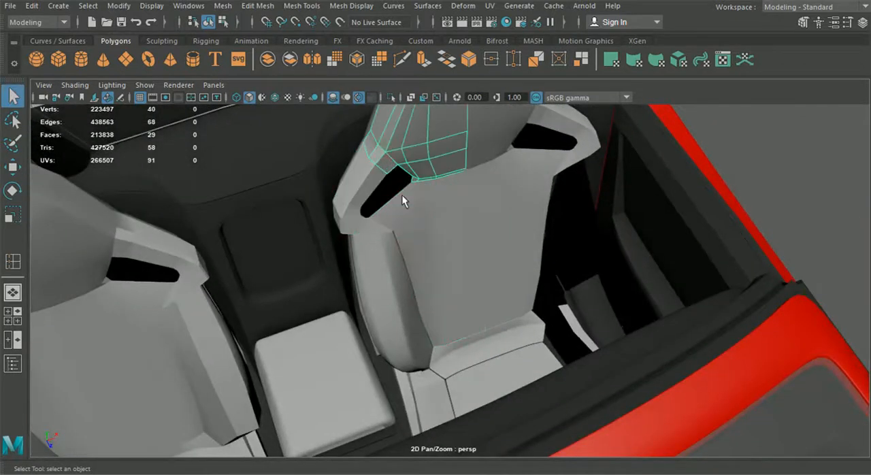
left_click_drag(437, 232, 416, 228, "alt")
left_click(416, 226, "shift")
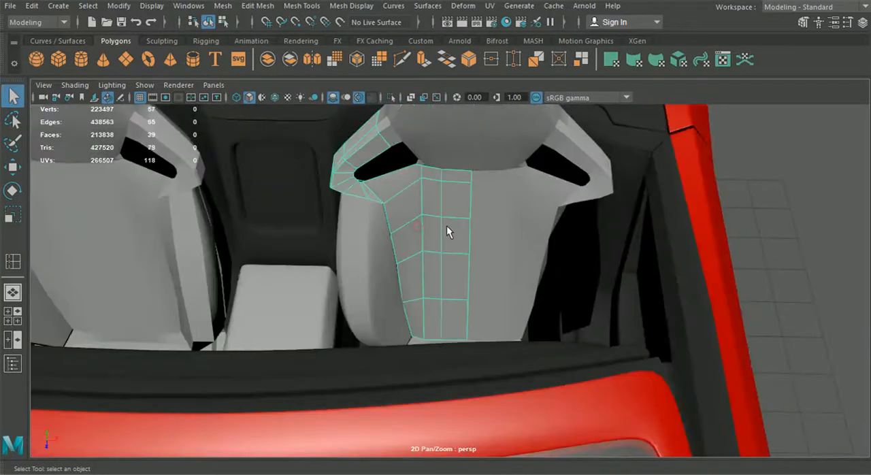
left_click(502, 236)
left_click_drag(457, 233, 431, 254, "alt")
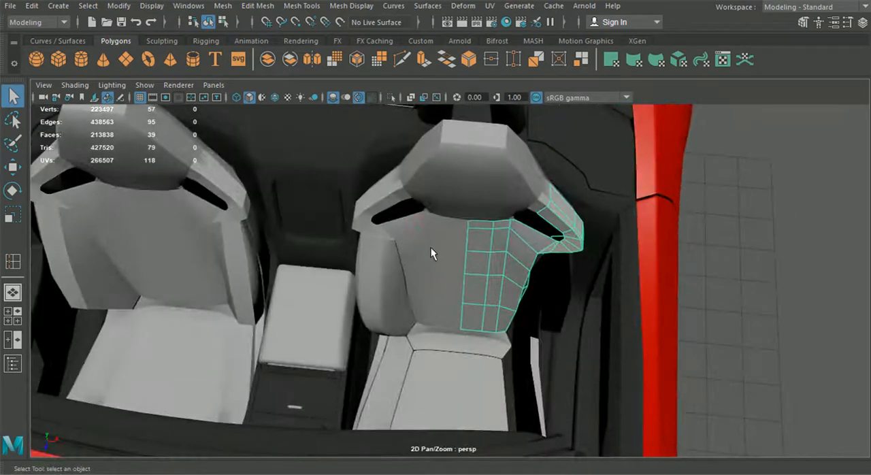
key("Delete")
left_click(431, 248)
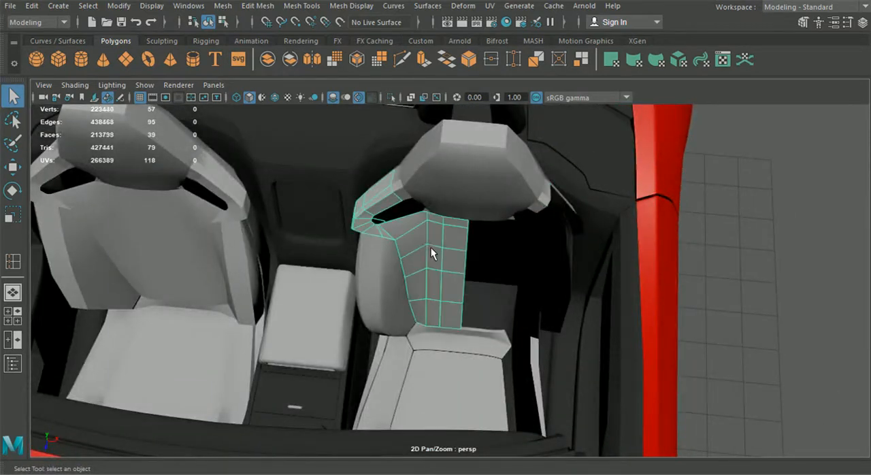
left_click_drag(433, 248, 408, 251, "alt")
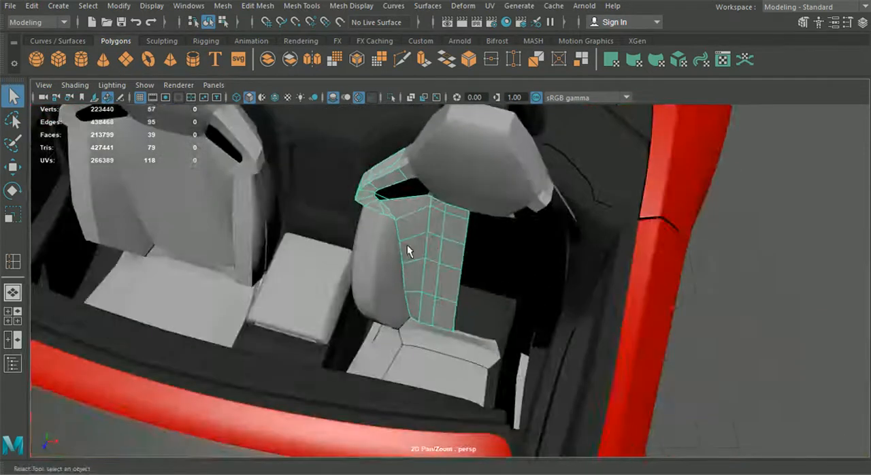
left_click(386, 298, "shift")
left_click(422, 336, "shift")
left_click(393, 345, "shift")
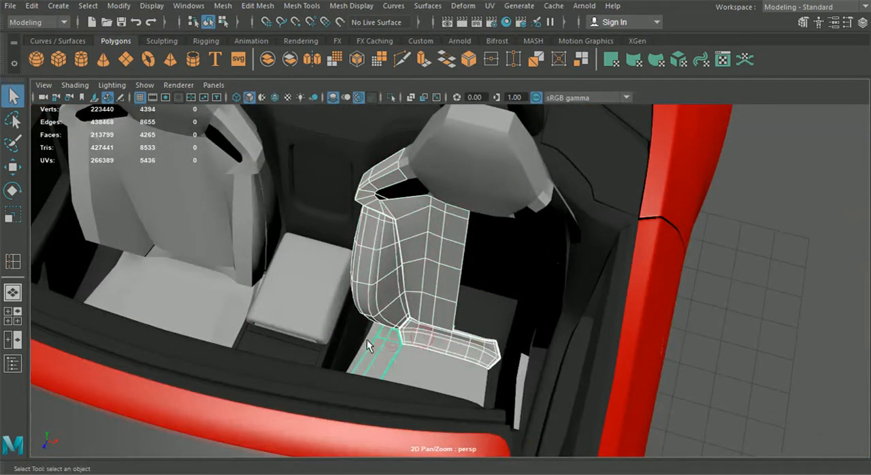
left_click(366, 339, "shift")
left_click_drag(433, 157, 462, 327, "alt")
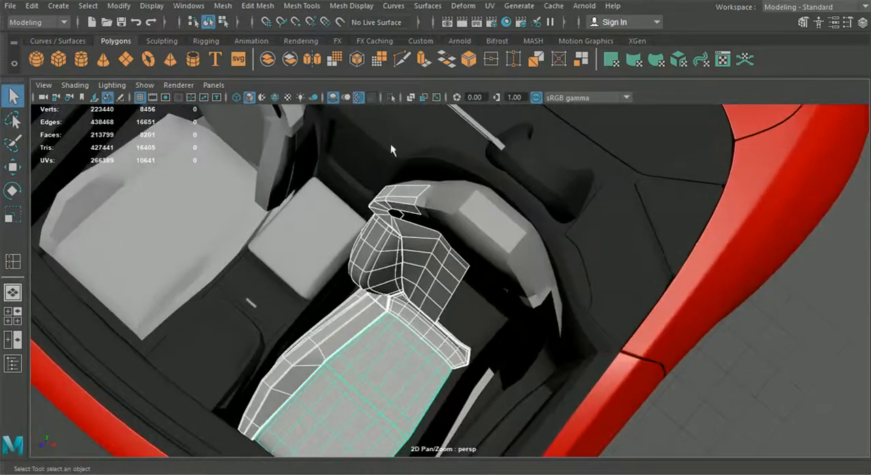
Delete the outer side panel on the seat's door side.
left_click(473, 403)
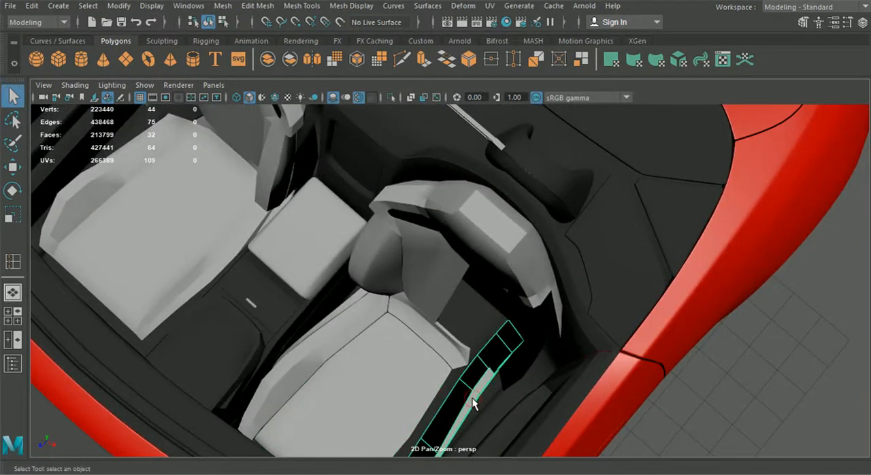
key("Delete")
Select the cushion parts, the side bolster and the remaining backrest panel half without the headrest, and isolate them.
left_click_drag(463, 347, 408, 289, "alt")
left_click(391, 286)
left_click(417, 293, "shift")
left_click(466, 301, "shift")
left_click(487, 236, "shift")
left_click_drag(506, 253, 427, 111, "alt")
left_click(445, 218, "shift")
left_click(483, 199, "shift")
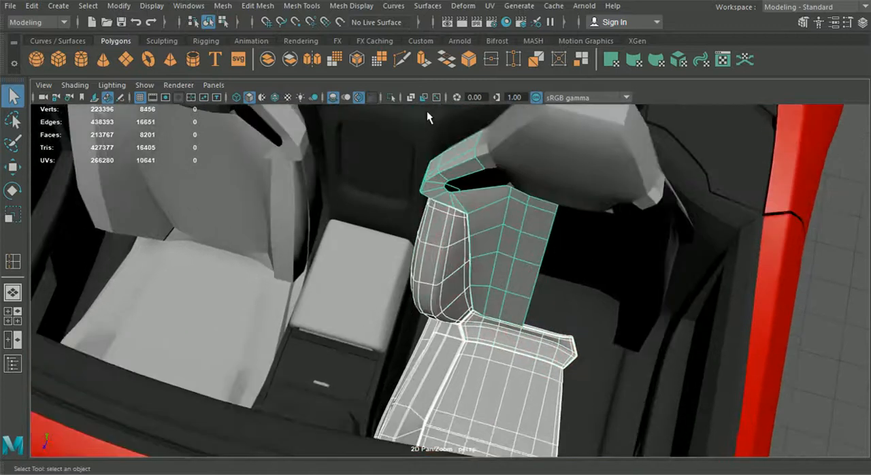
left_click(527, 121, "shift")
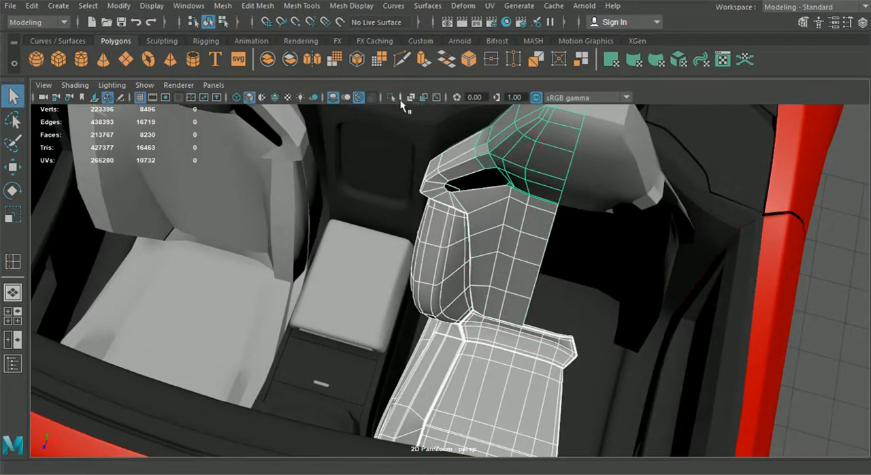
left_click(538, 131, "shift")
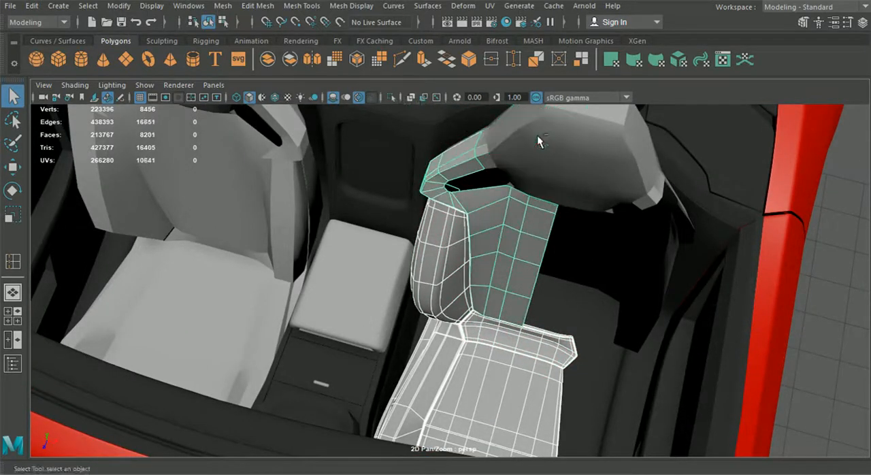
left_click(393, 100)
Try to select the lengthwise edges along the shoulder wing of the backrest panel.
left_click_drag(432, 113, 512, 218, "alt")
left_click(638, 214)
left_click(511, 218)
right_click_drag(489, 210, 482, 62)
middle_click_drag(481, 149, 505, 229, "alt")
left_click_drag(474, 207, 491, 200, "alt")
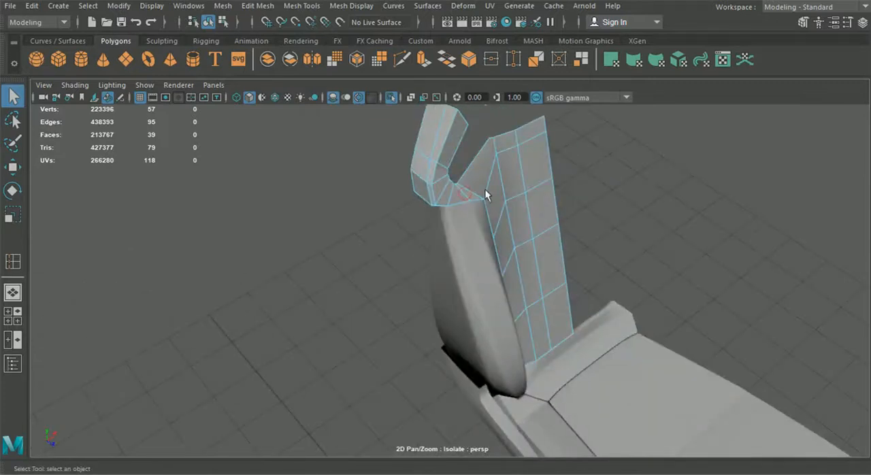
left_click_drag(461, 158, 457, 132, "alt")
double_click(461, 128)
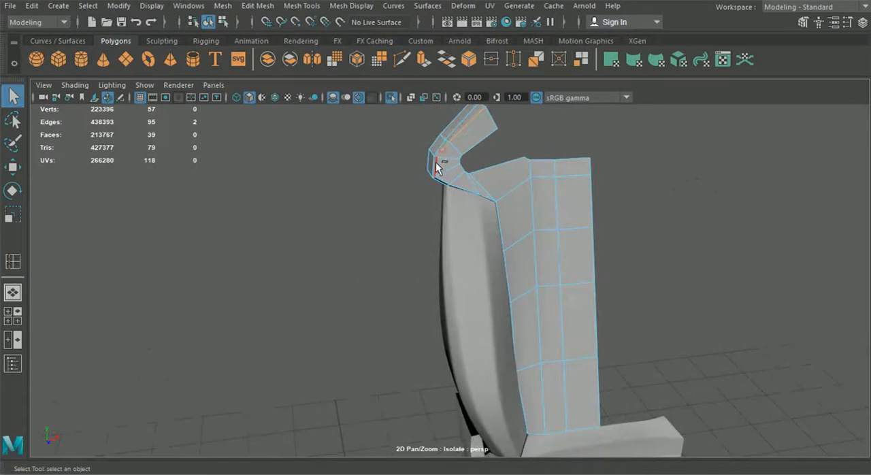
left_click(460, 186, "shift")
left_click_drag(475, 215, 391, 230, "alt")
right_click(387, 95)
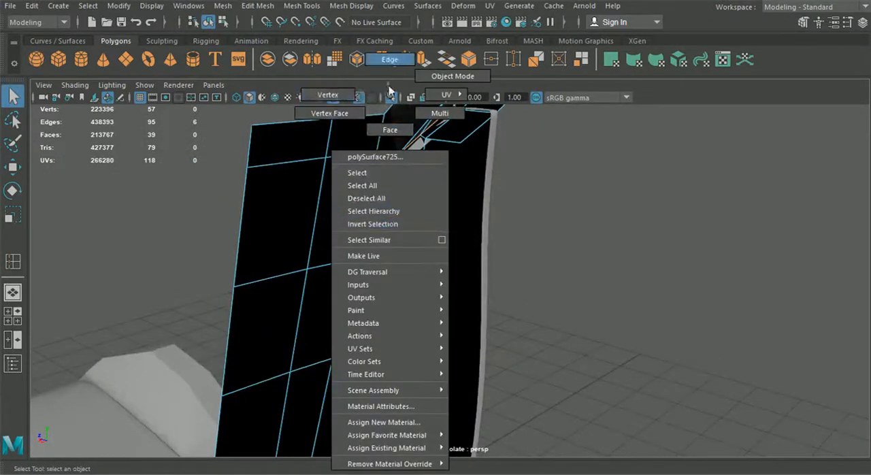
right_click_drag(350, 95, 350, 97)
Examine the backrest panel's rear side around the shoulder wing and return to object selection.
middle_click_drag(409, 156, 393, 231, "alt")
scroll(394, 232, "up", 4)
left_click_drag(393, 232, 295, 246, "alt")
left_click(209, 24)
left_click(525, 194)
scroll(519, 206, "down", 5)
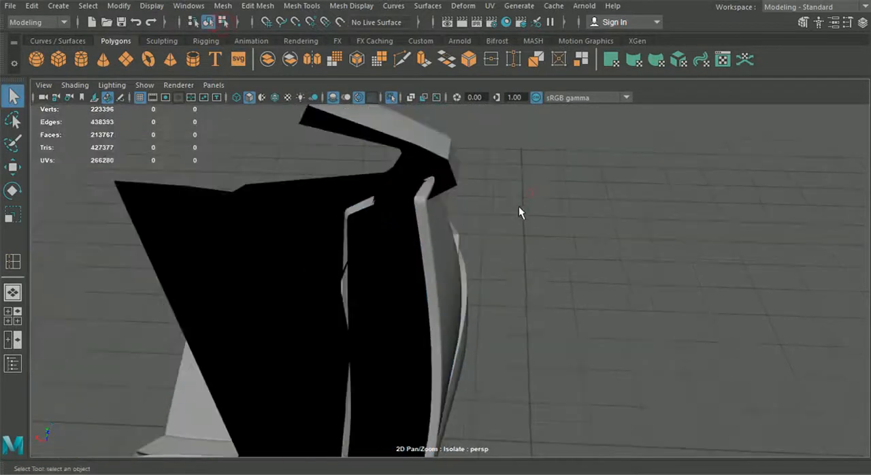
left_click_drag(517, 212, 450, 251, "alt")
Isolate the backrest panel half on its own and switch it to vertex editing.
left_click(316, 233)
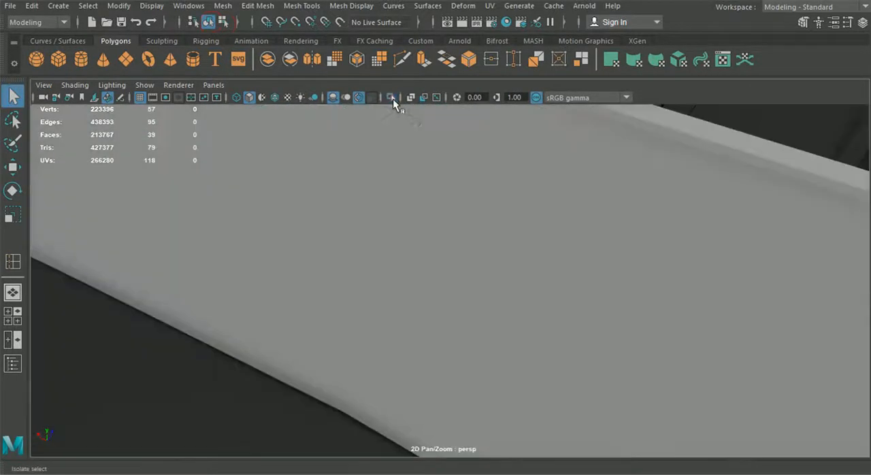
left_click(390, 98)
left_click_drag(389, 99, 257, 165, "alt")
right_click_drag(467, 188, 412, 99)
Move the vertices at the upper end of the panel's side flange, just below the shoulder wing.
key("w")
left_click(469, 201)
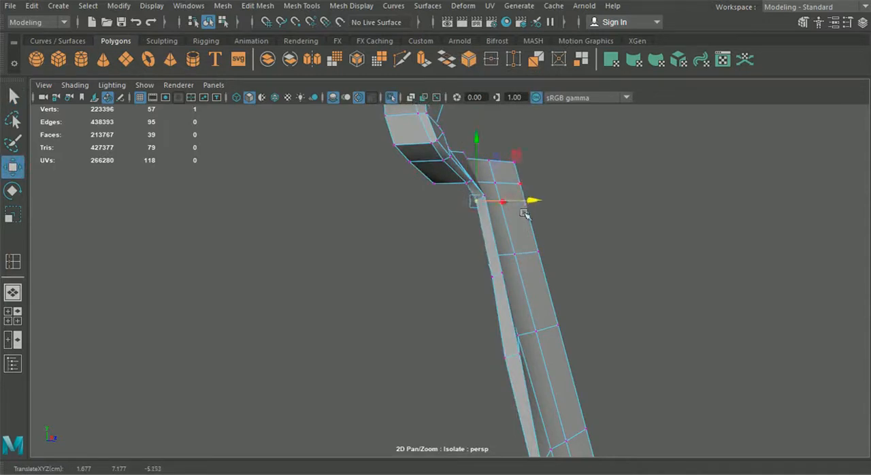
left_click(514, 361)
left_click_drag(569, 364, 462, 394)
left_click_drag(604, 401, 508, 301)
left_click(364, 274)
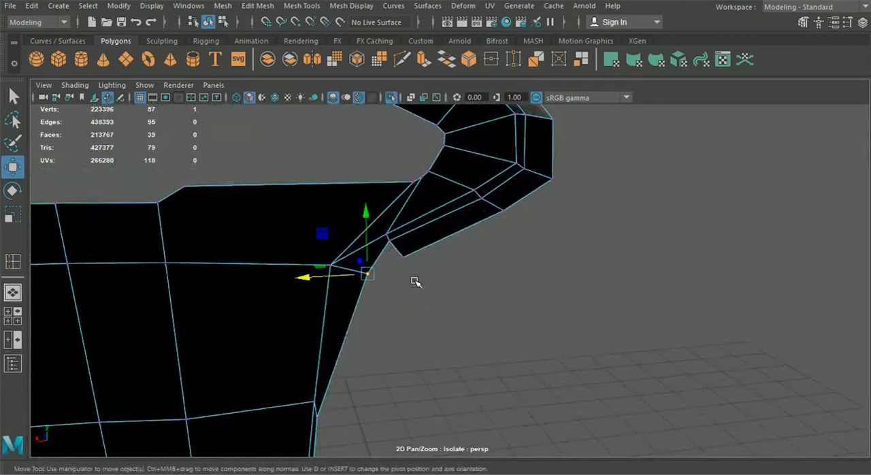
left_click_drag(315, 279, 155, 270)
Move the vertices on the upper half of the panel's side flange to straighten its outer border.
left_click_drag(501, 275, 527, 273)
middle_click_drag(495, 376, 495, 298, "alt")
left_click(490, 327)
left_click_drag(526, 328, 534, 329)
scroll(533, 320, "down", 4)
left_click_drag(533, 297, 418, 371, "alt")
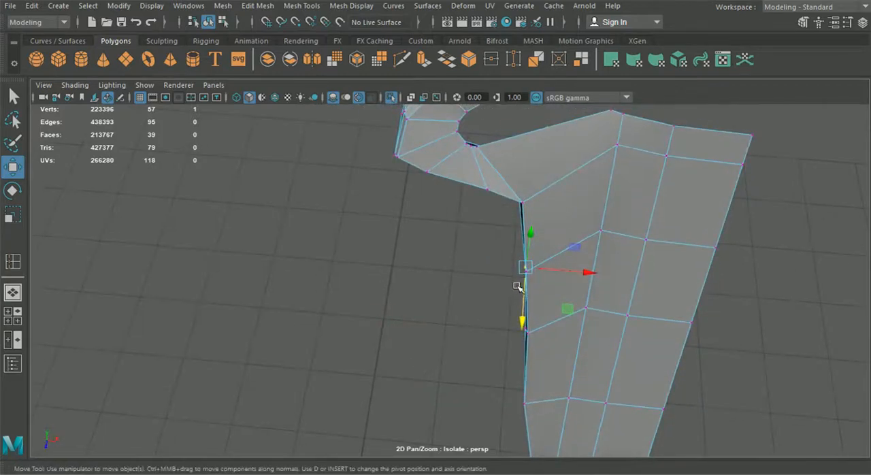
left_click_drag(525, 268, 584, 308, "alt")
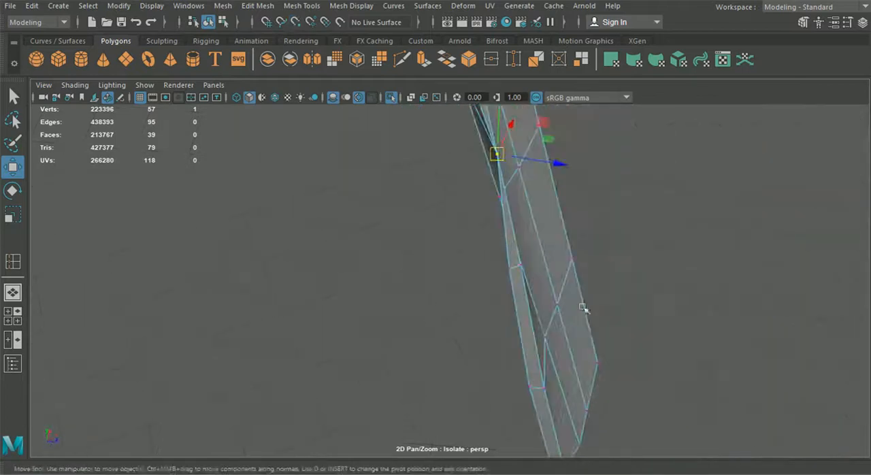
left_click_drag(560, 166, 547, 163)
Adjust the depth of the next vertices down the side flange and of a vertex on the shoulder wing.
left_click(510, 272)
left_click_drag(508, 275, 464, 317, "alt")
left_click_drag(557, 287, 550, 338)
left_click_drag(508, 320, 511, 321)
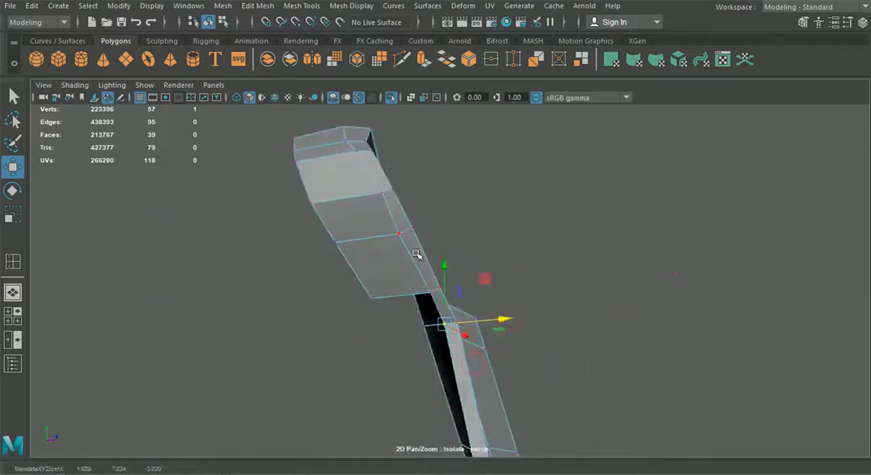
left_click(399, 234)
left_click_drag(432, 233, 500, 233)
Extrude the free border edges along the side flange and lower end of the panel into a narrow strip.
scroll(430, 236, "down", 4)
right_click_drag(420, 252, 418, 74)
scroll(431, 189, "up", 3)
left_click(424, 180)
left_click(426, 208, "shift")
left_click(431, 287, "shift")
left_click(444, 337, "shift")
middle_click_drag(445, 368, 439, 239, "alt")
left_click(453, 295, "shift")
left_click_drag(420, 305, 416, 325, "alt")
left_click_drag(483, 365, 434, 313, "alt")
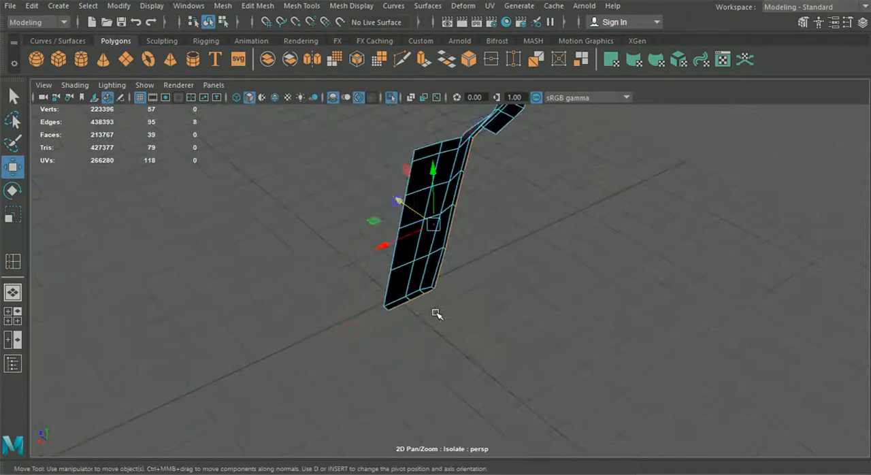
key("ctrl+e")
left_click_drag(484, 230, 452, 284, "alt")
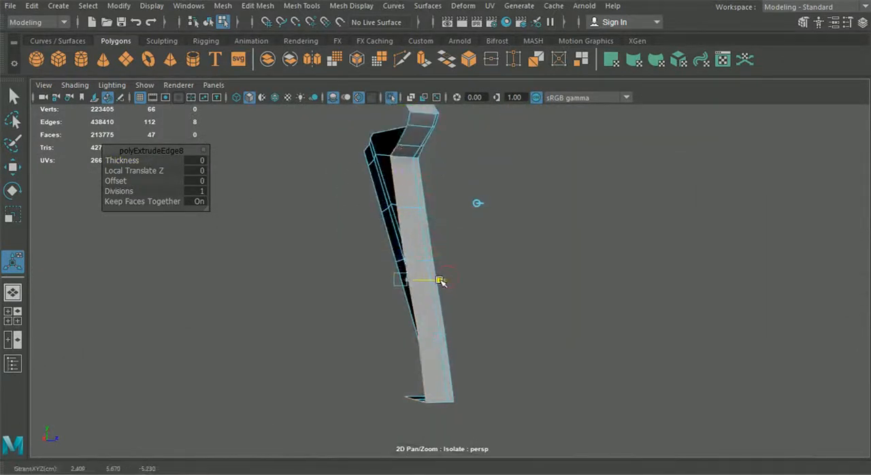
Merge the two vertex pairs where the extruded strip meets the shoulder wing and return to object selection.
right_click_drag(393, 96, 363, 101)
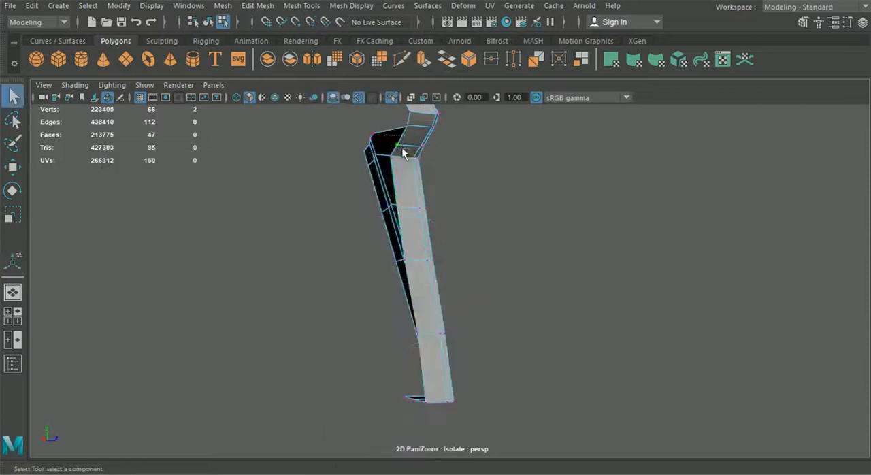
left_click(258, 6)
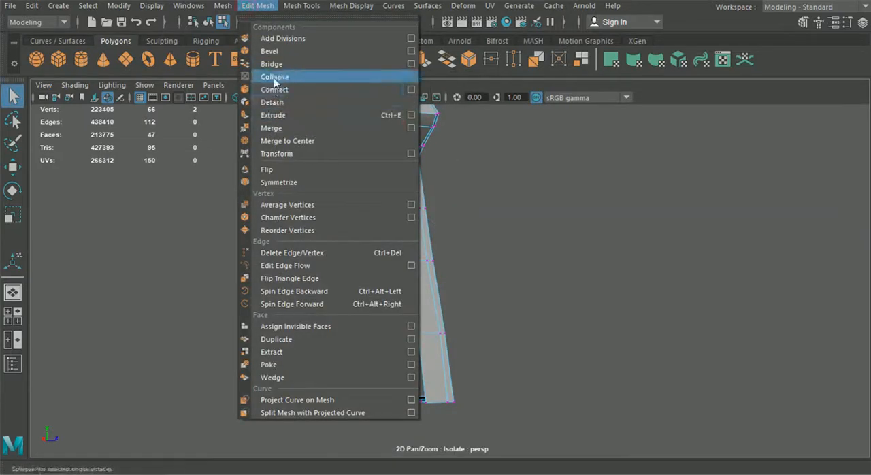
left_click(284, 129)
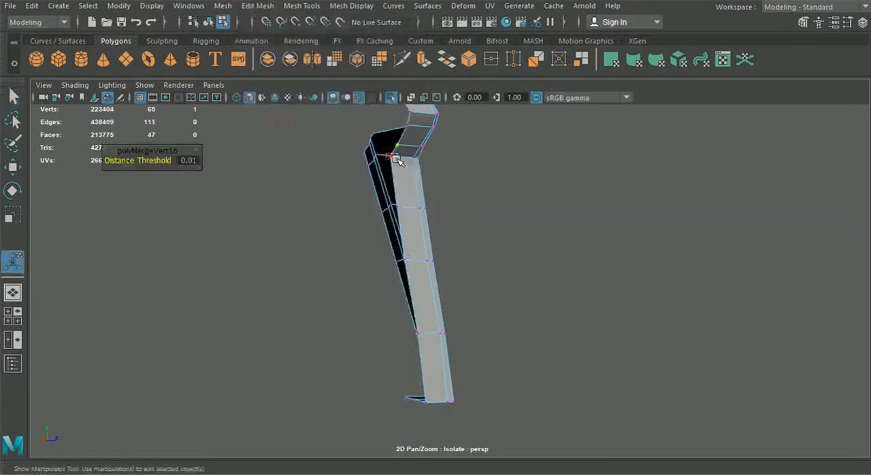
left_click(394, 158)
left_click_drag(480, 197, 584, 246, "alt")
left_click(210, 22)
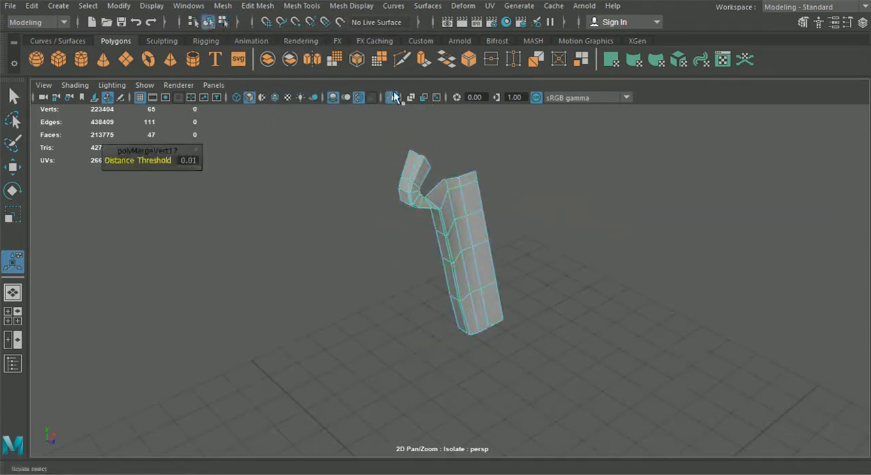
Leave isolation, select the side bolster and lower cushion strip with the panel half, and isolate them.
left_click(393, 97)
left_click_drag(436, 183, 435, 271, "alt")
left_click(490, 334)
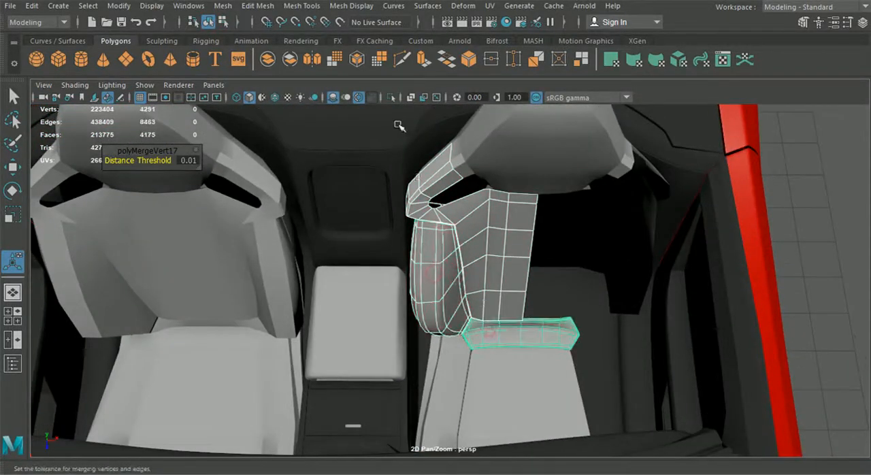
left_click(392, 97)
left_click_drag(467, 232, 452, 183, "alt")
Show the full scene again and isolate the panel half with the side bolster and surrounding backrest shell.
left_click(390, 97)
left_click(375, 185)
left_click(403, 215, "shift")
left_click(433, 266, "shift")
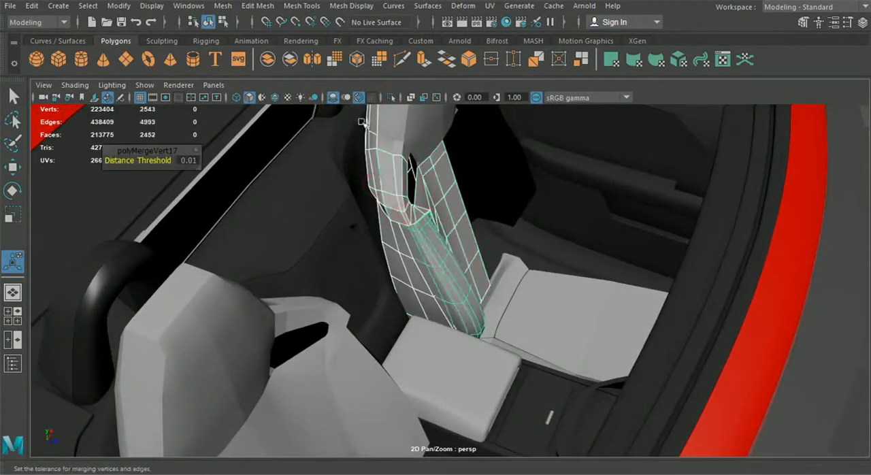
left_click(392, 99)
left_click_drag(396, 109, 572, 165, "alt")
left_click(580, 167)
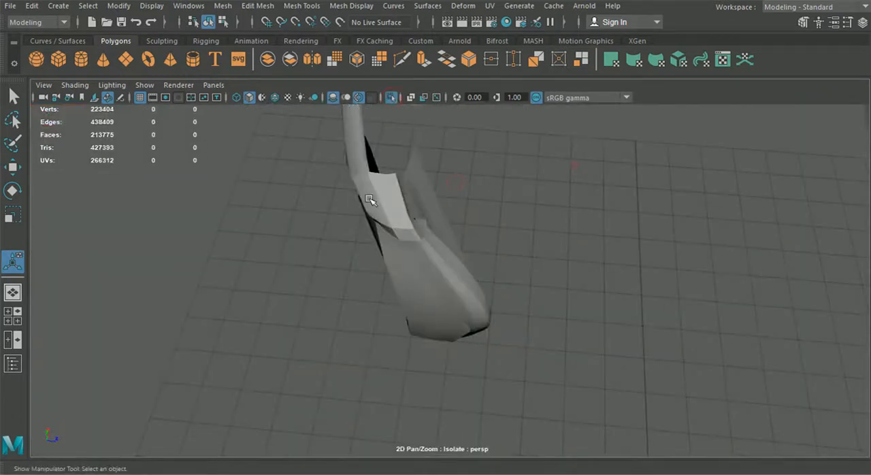
Select the free rear border edges running down the panel's shoulder wing and side flange.
left_click(371, 199)
left_click_drag(374, 201, 474, 236, "alt")
left_click(475, 203)
left_click_drag(475, 202, 226, 218, "alt")
left_click_drag(442, 253, 464, 244, "alt")
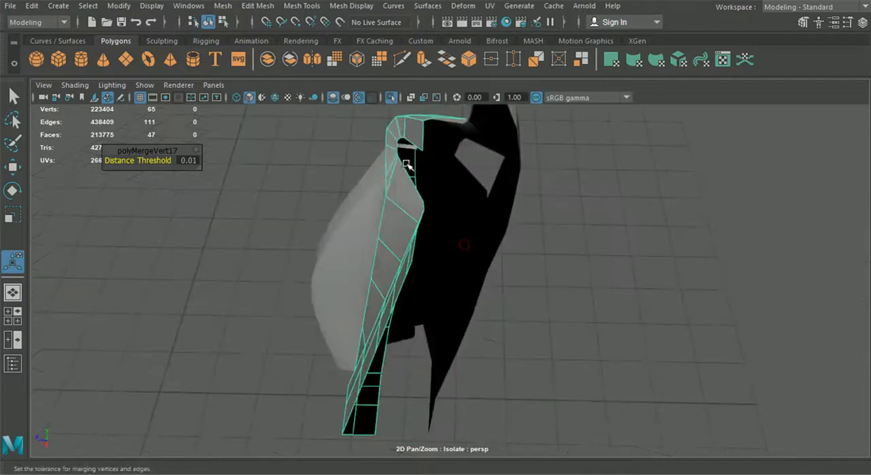
left_click_drag(420, 187, 415, 173, "alt")
right_click_drag(418, 155, 474, 81)
left_click_drag(468, 117, 359, 170, "alt")
left_click(508, 201)
left_click_drag(480, 196, 533, 221, "alt")
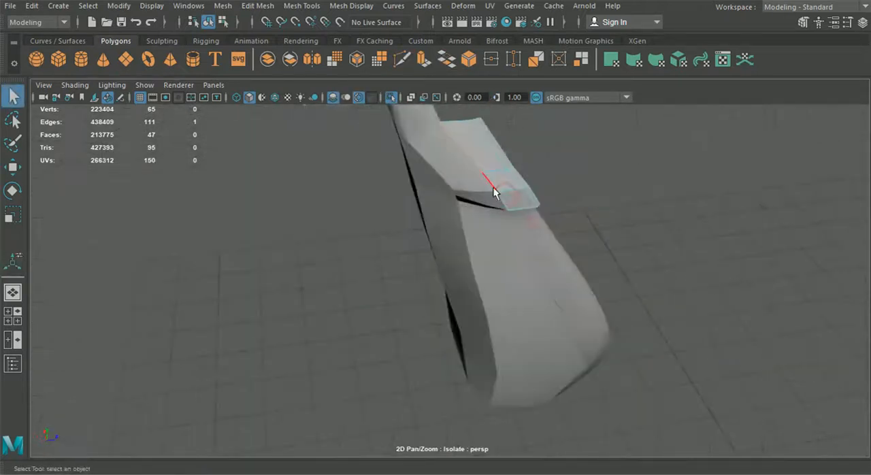
left_click_drag(444, 221, 499, 187, "alt")
mouse_move(436, 135)
left_mouse_down("alt")
mouse_move(428, 146)
mouse_move(432, 134)
left_mouse_up("alt")
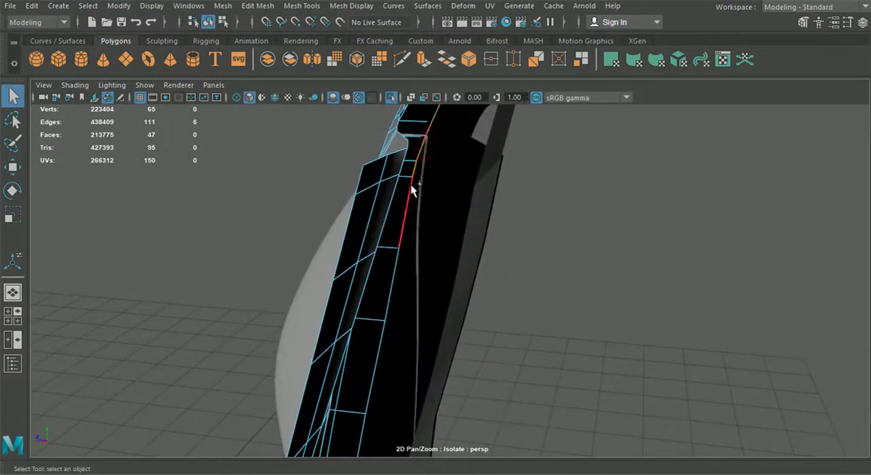
left_click(400, 263, "shift")
scroll(394, 293, "down", 2)
middle_click_drag(394, 293, 393, 199, "alt")
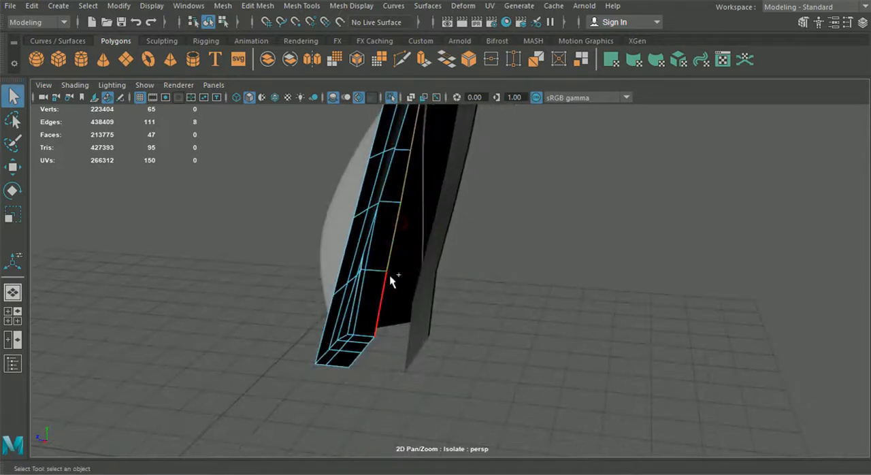
Extrude the selected rear border edges with a Local Translate Z of 0.136.
key("ctrl+e")
left_click_drag(447, 219, 534, 201, "alt")
left_click(543, 115)
left_click_drag(411, 233, 453, 207, "alt")
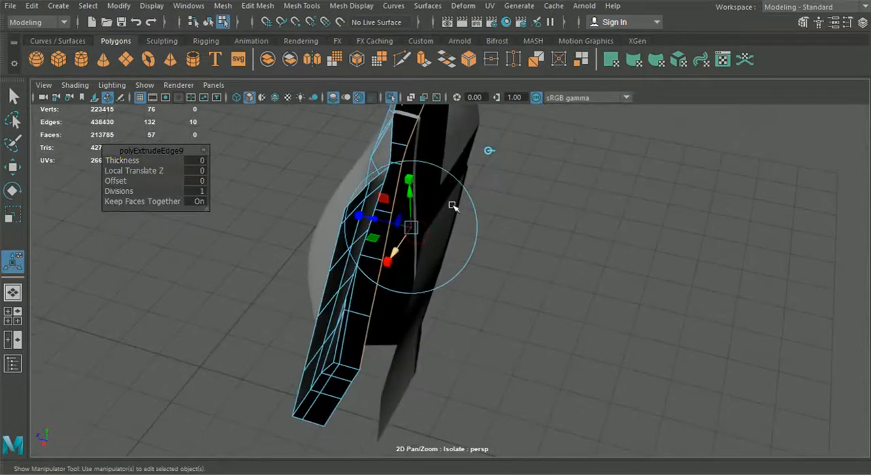
left_click(491, 151)
left_click_drag(490, 151, 475, 173, "alt")
left_click_drag(431, 141, 416, 278)
middle_click_drag(416, 279, 416, 263, "alt")
scroll(416, 262, "up", 3)
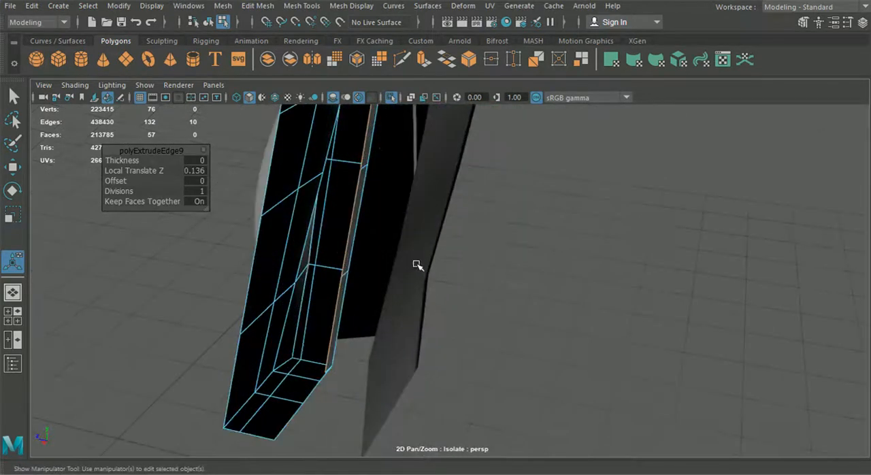
left_click_drag(416, 262, 379, 263, "alt")
Move the lower corner vertex of the new strip onto its neighbour and merge the two vertices.
right_click_drag(329, 209, 273, 101)
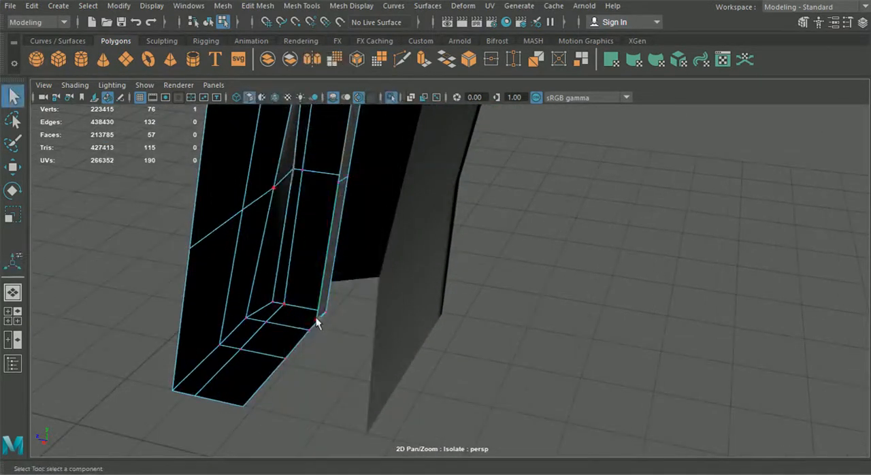
left_click(19, 166)
left_click_drag(315, 319, 297, 320)
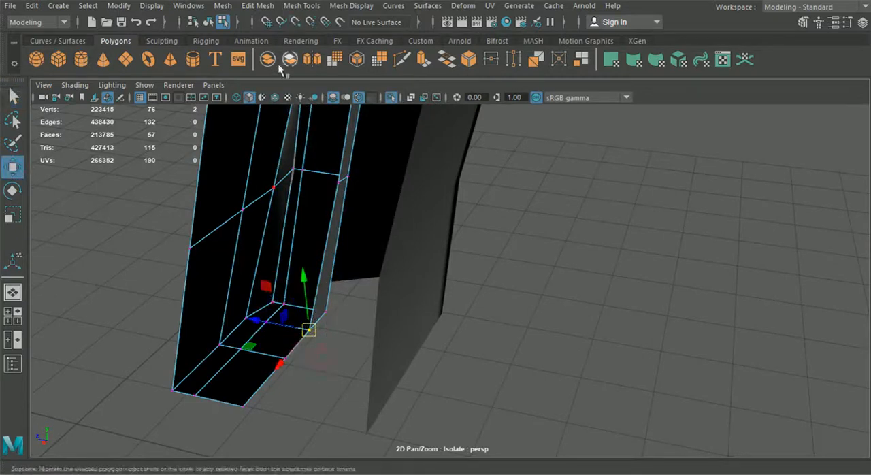
left_click(222, 5)
mouse_move(257, 6)
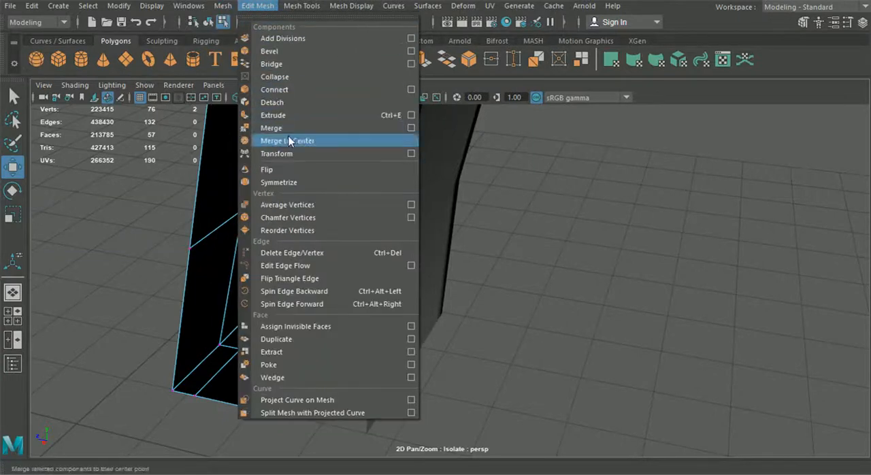
left_click(288, 130)
key("f")
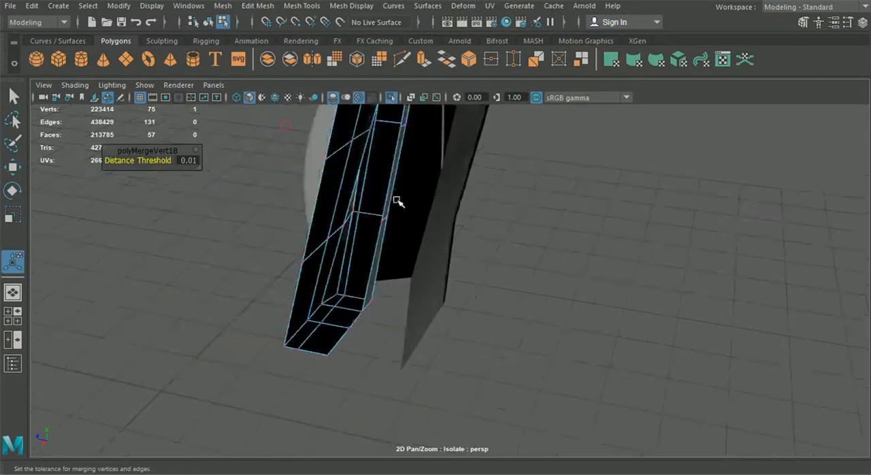
Select the front corner edges along the shoulder wing and down the side flange to its lower end.
left_click(558, 252)
left_click_drag(558, 252, 458, 235, "alt")
left_click(454, 235)
right_click_drag(435, 179, 427, 66)
key("q")
middle_click_drag(379, 122, 418, 216, "alt")
scroll(416, 210, "up", 2)
left_click_drag(392, 170, 402, 195, "alt")
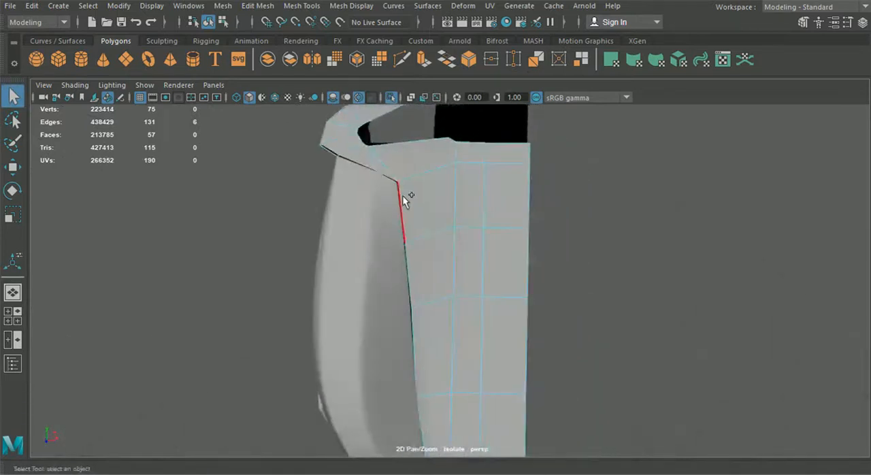
left_click(412, 264, "shift")
left_click(418, 326, "shift")
middle_click_drag(419, 328, 388, 196, "alt")
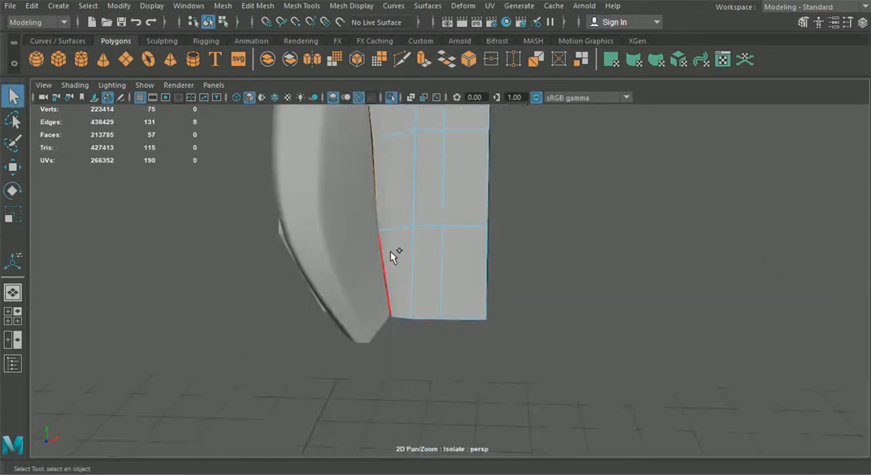
left_click(454, 321, "shift")
left_click_drag(453, 320, 428, 274, "alt")
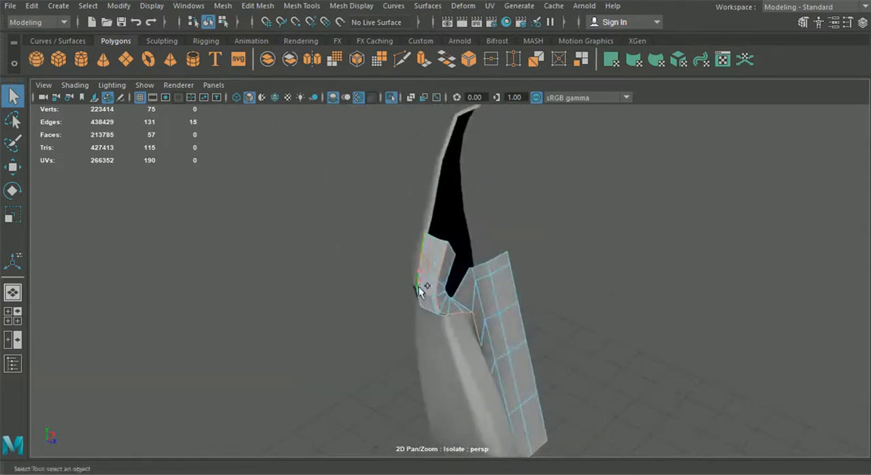
Add the rear corner edges of the wing and flange to the selection and bevel all of them.
left_click_drag(443, 323, 424, 270, "alt")
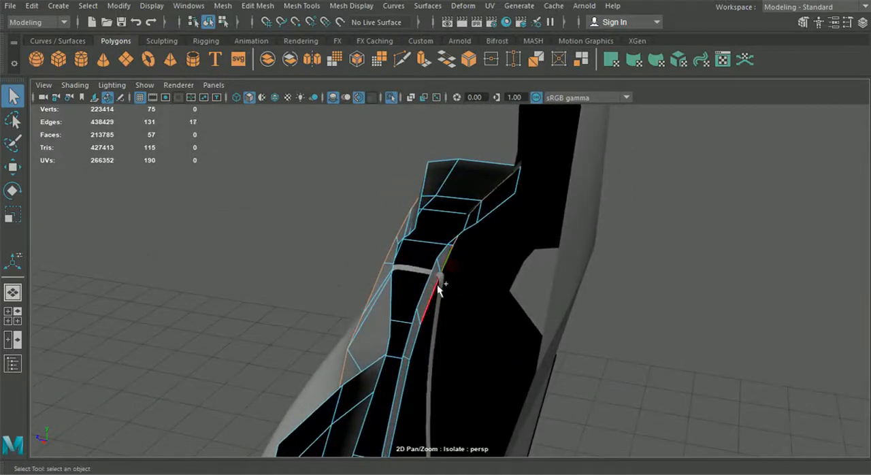
left_click_drag(416, 377, 418, 217, "alt")
left_click(402, 278, "shift")
middle_click_drag(392, 348, 389, 229, "alt")
left_click(374, 289, "shift")
scroll(387, 273, "down", 4)
left_click_drag(387, 277, 463, 288, "alt")
left_click(257, 5)
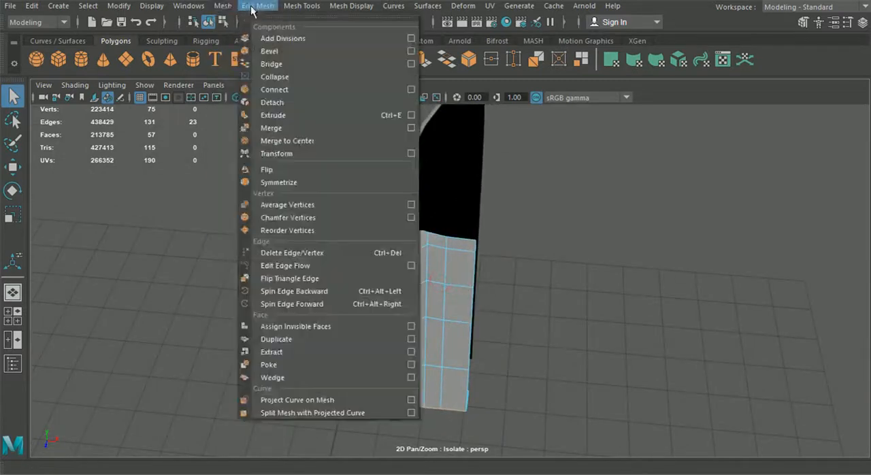
left_click(262, 51)
left_click_drag(385, 208, 420, 216, "alt")
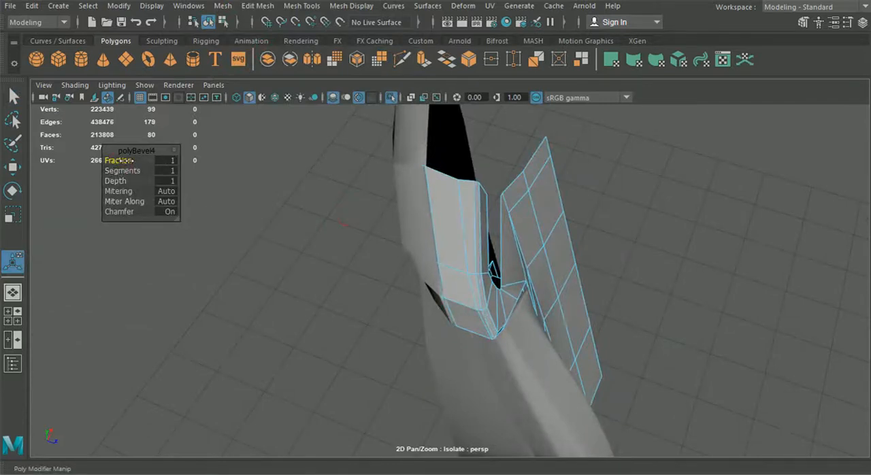
Set the bevel's Fraction to 0.5 and Segments to 2.
left_click_drag(118, 160, 268, 222, "alt")
middle_click_drag(268, 222, 298, 284, "alt")
left_click_drag(134, 162, 129, 162)
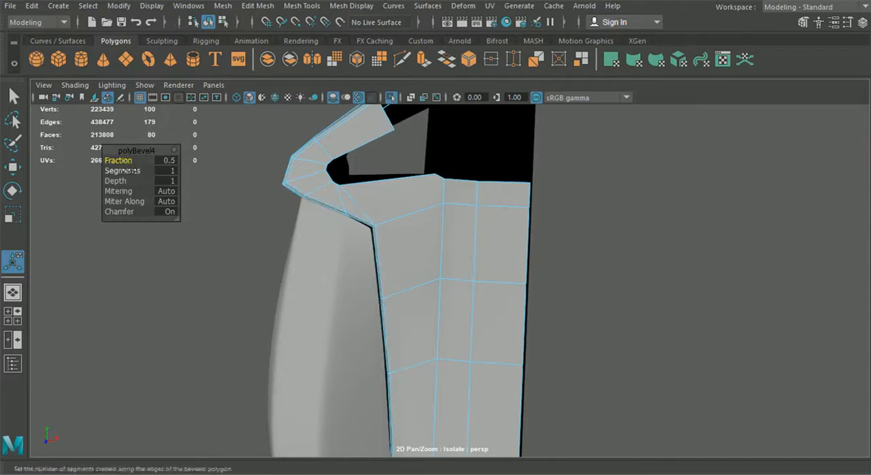
left_click_drag(320, 239, 337, 197, "alt")
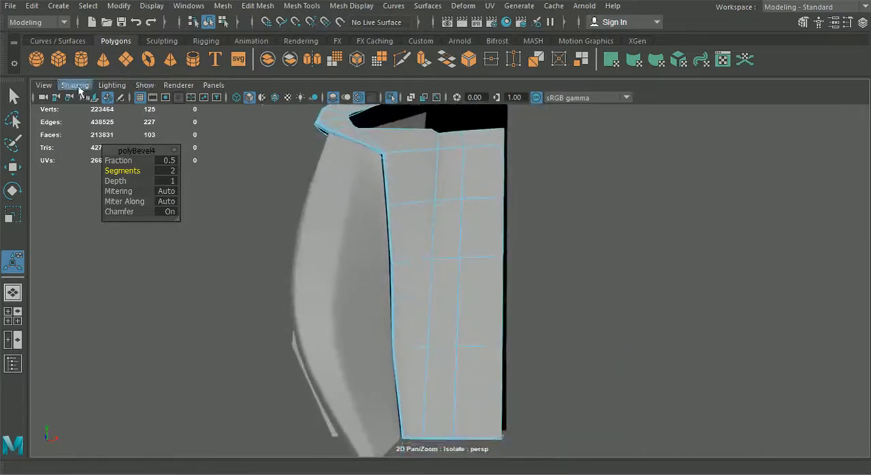
Try smoothing the panel half and compare its border with the side bolster.
left_click(211, 23)
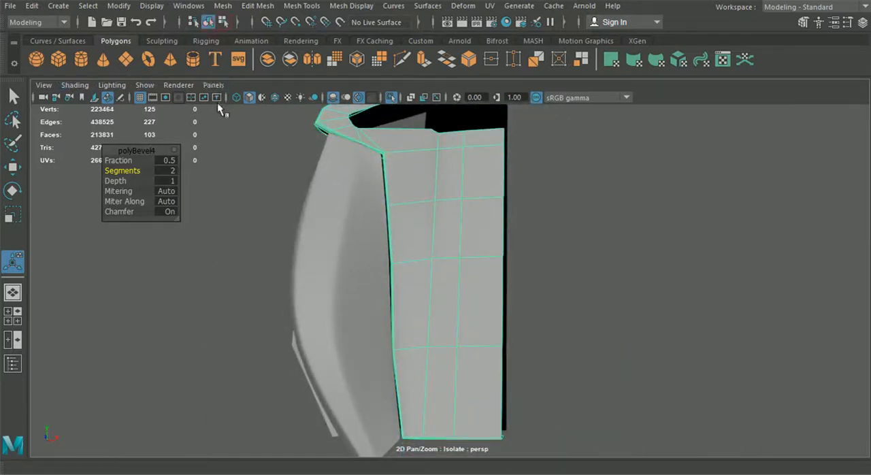
left_click(252, 239)
mouse_move(359, 289)
left_mouse_down("alt")
mouse_move(336, 296)
mouse_move(380, 321)
mouse_move(335, 309)
mouse_move(326, 366)
mouse_move(393, 291)
mouse_move(380, 275)
left_mouse_up("alt")
left_click(380, 274)
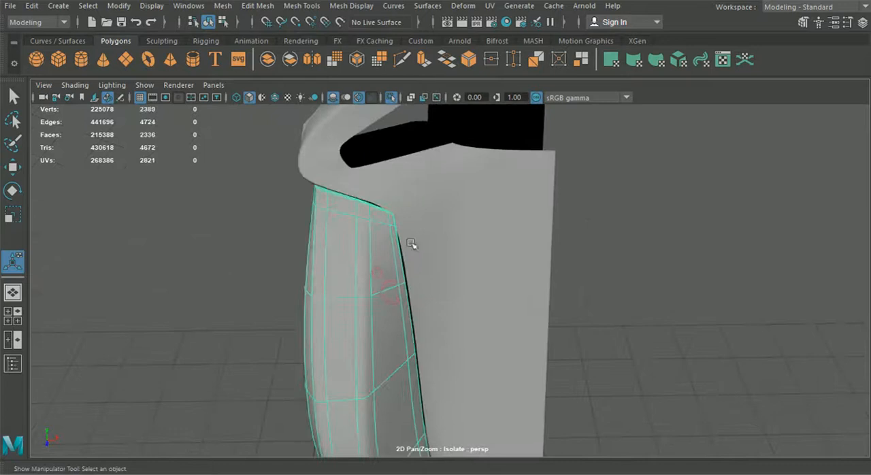
left_click(426, 220)
left_click_drag(427, 246, 410, 200, "alt")
right_click_drag(411, 200, 444, 268, "alt")
middle_click_drag(437, 252, 439, 289, "alt")
Insert an edge loop across the backrest panel half just below the shoulder corner and preview the panel smoothed.
left_click(302, 5)
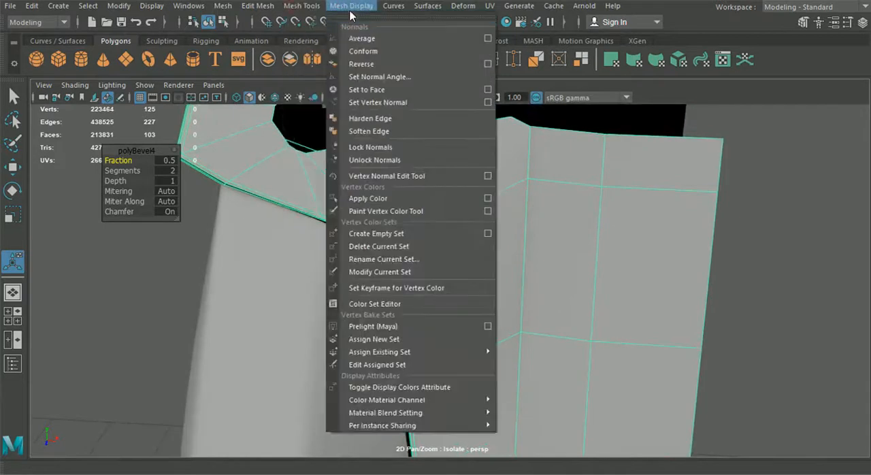
mouse_move(342, 7)
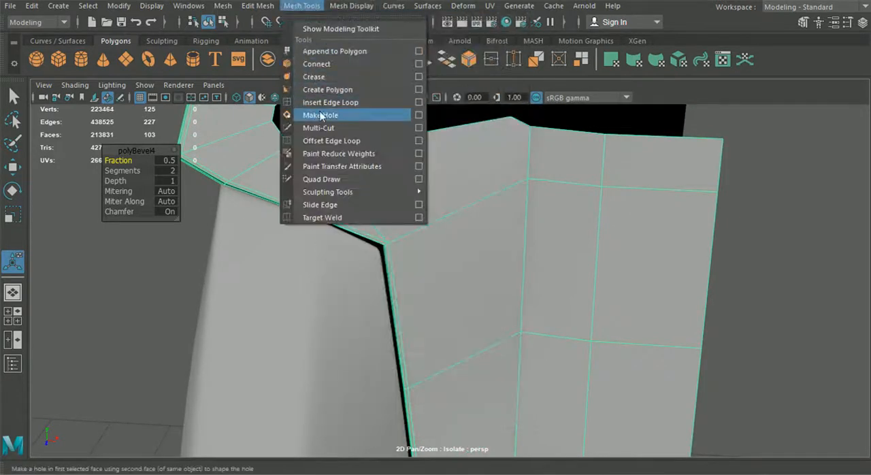
left_click(322, 102)
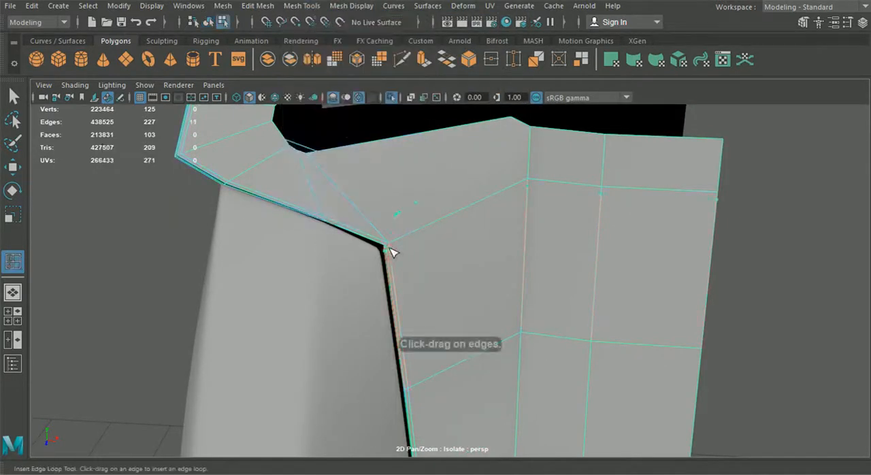
key("q")
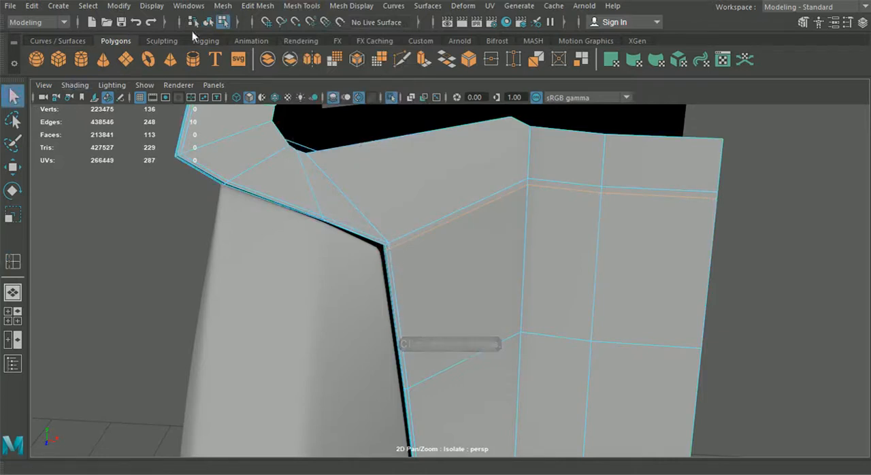
key("3")
left_click(312, 239)
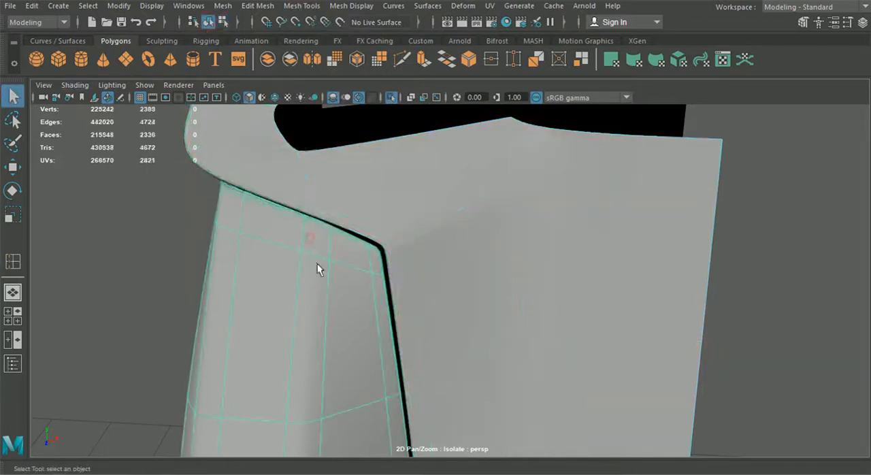
Insert an edge loop close to the panel half's lower edge and preview the panel smoothed.
left_click(733, 303)
left_click_drag(733, 303, 496, 253, "alt")
left_click(495, 253)
left_click(307, 5)
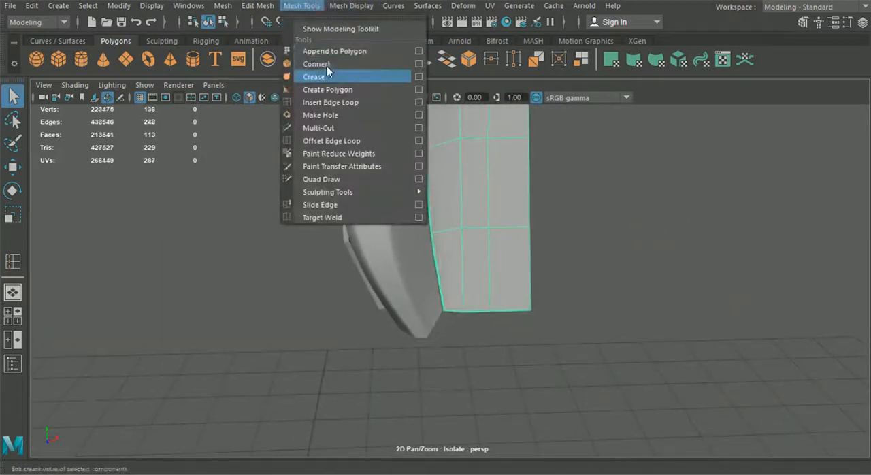
left_click(334, 103)
scroll(469, 321, "up", 3)
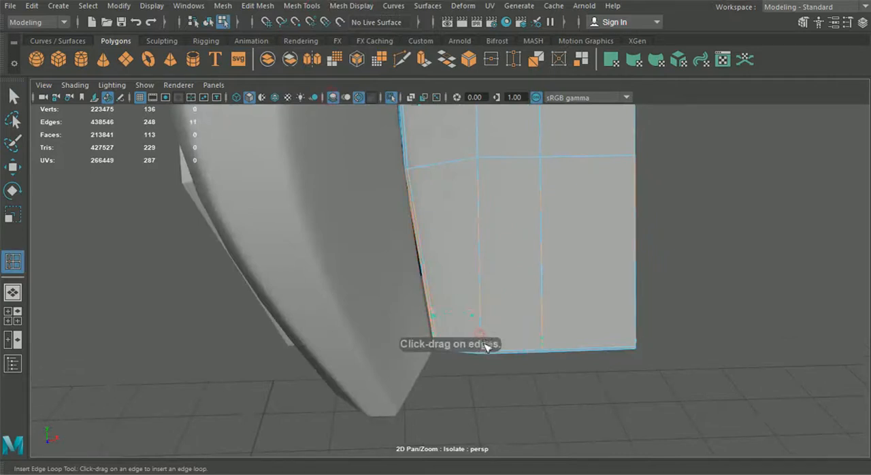
left_click(208, 22)
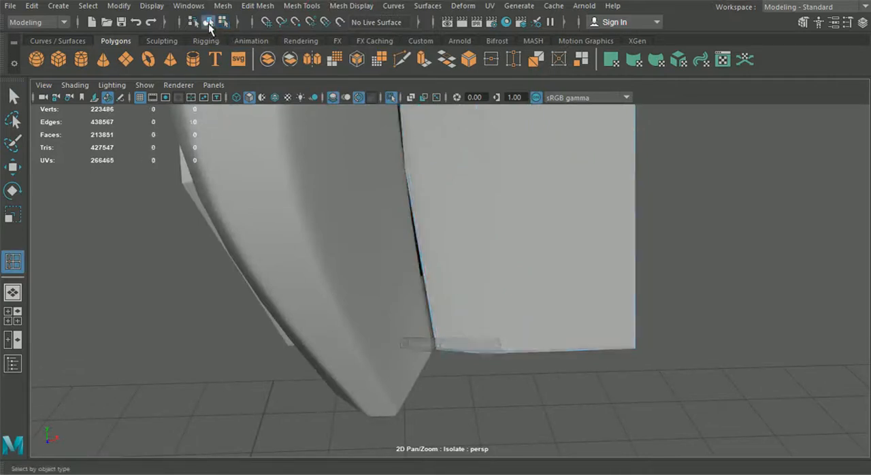
left_click(13, 96)
left_click(495, 221)
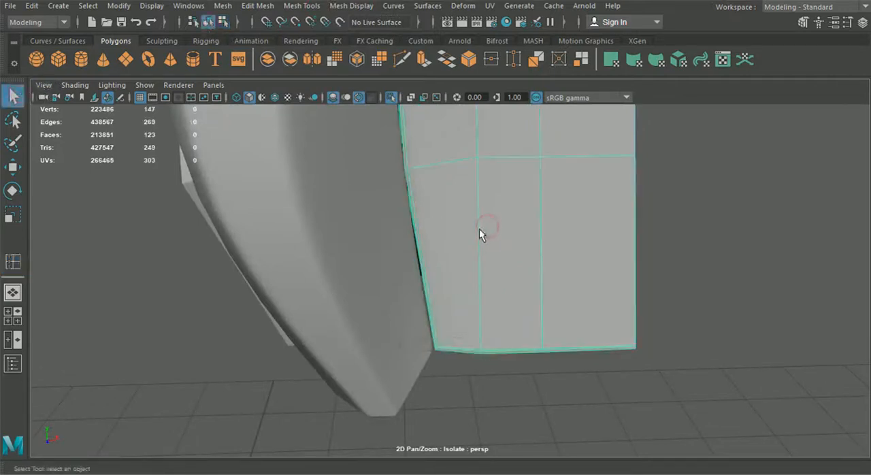
key("3")
Examine the panel half from its lower border up to the open rear side of the shoulder wing.
left_click(707, 271)
scroll(706, 271, "down", 5)
middle_click_drag(614, 232, 594, 352, "alt")
left_click_drag(594, 353, 271, 210, "alt")
left_click(422, 293)
mouse_move(272, 95)
right_mouse_down()
mouse_move(254, 58)
mouse_move(259, 102)
mouse_move(265, 68)
mouse_move(273, 85)
right_mouse_up()
left_click(288, 224)
left_click_drag(288, 224, 326, 230, "alt")
Undo the inserted edge loops and the border bevel on the panel half.
key("ctrl+Delete")
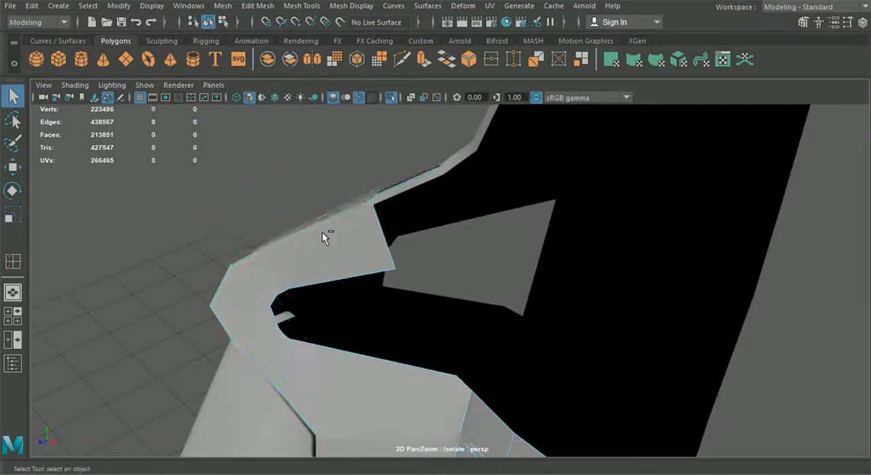
left_click(322, 233)
left_click(322, 232)
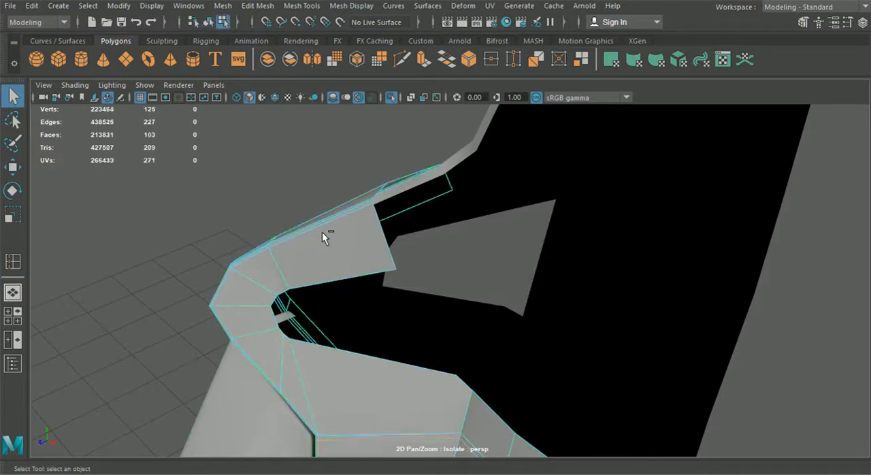
left_click(322, 231)
left_click(322, 232)
key("ctrl+z")
key("ctrl+z")
key("ctrl+z")
key("ctrl+z")
key("ctrl+z")
Select the two border edges at the shoulder wing's inner end and extrude them downward to start closing the end.
left_click_drag(324, 240, 305, 260, "alt")
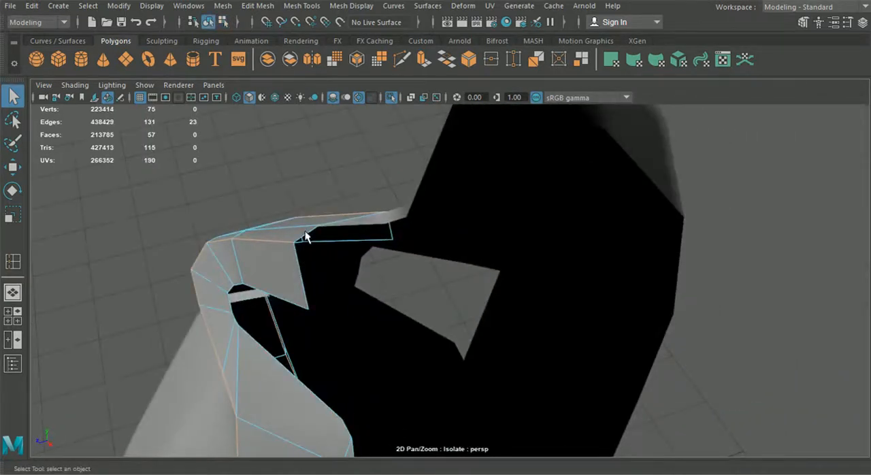
left_click(307, 238)
left_click(274, 245)
right_click_drag(258, 249, 260, 71)
key("ctrl+e")
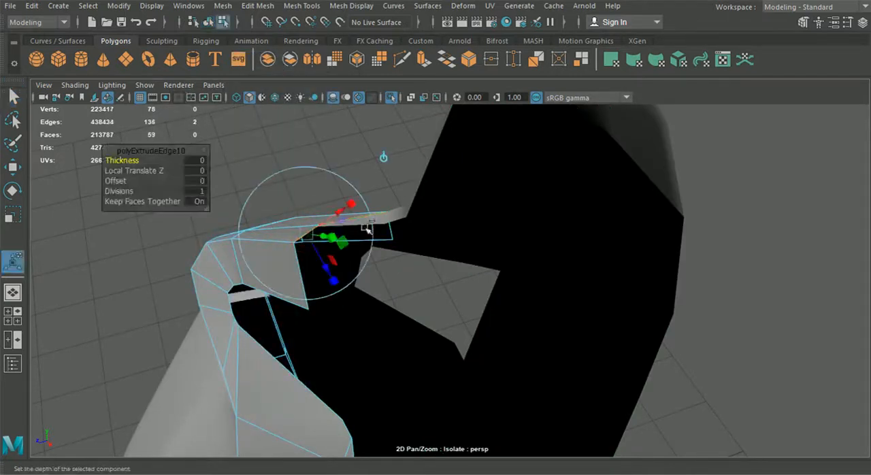
left_click_drag(327, 269, 327, 300)
Snap the extruded end face's loose corners onto the neighboring wing corners and merge the overlapping vertices.
right_click_drag(327, 299, 315, 277)
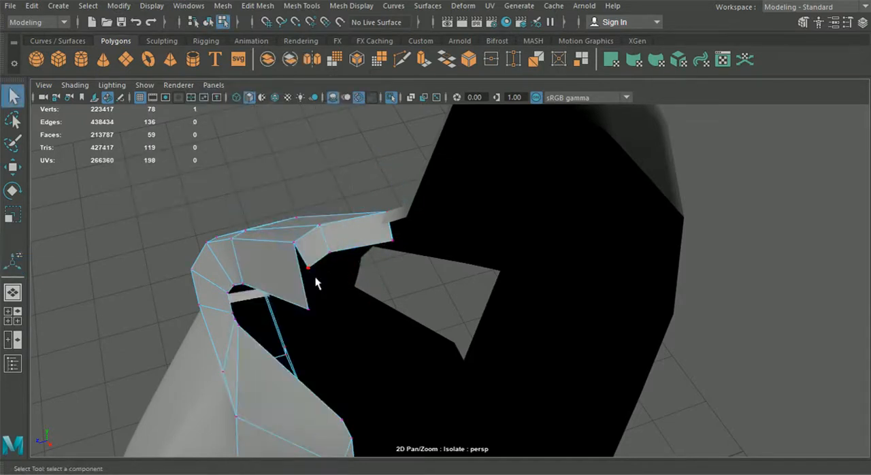
left_click(19, 169)
left_click_drag(307, 264, 308, 309)
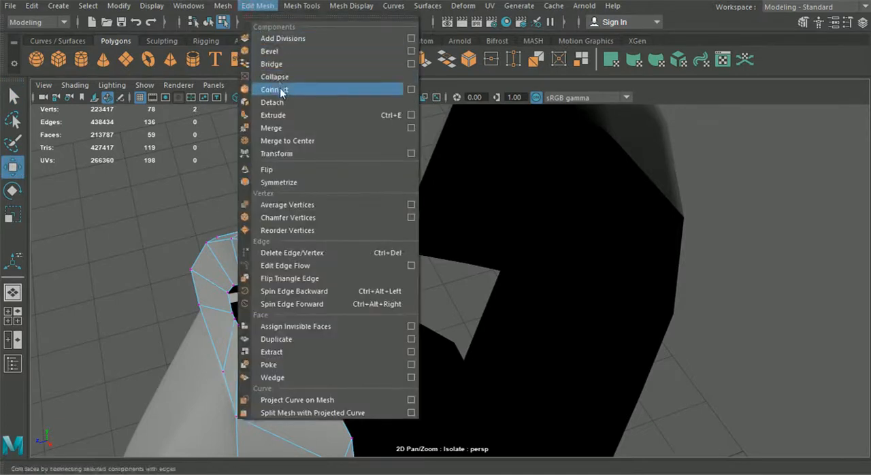
left_click(281, 132)
left_click_drag(394, 245, 442, 255, "alt")
left_click_drag(367, 179, 327, 154)
key("g")
Lower the vertex at the wing's closed end slightly to even out the end's shape.
left_click(291, 136)
left_click(20, 167)
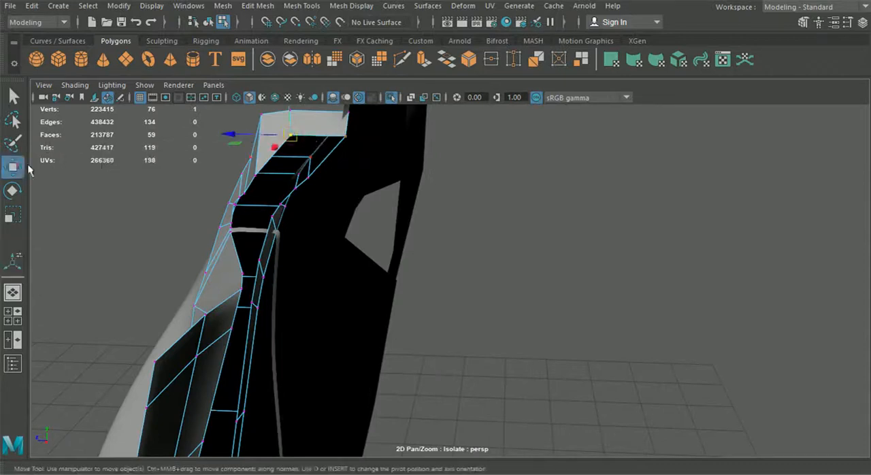
left_click_drag(291, 112, 291, 119)
left_click_drag(291, 120, 390, 184, "alt")
left_click_drag(479, 228, 488, 233)
left_click_drag(450, 176, 451, 182)
left_click_drag(451, 182, 404, 202, "alt")
Select the open border edges along the wing's underside, around the notch and across the panel's upper edge.
right_click_drag(285, 168, 281, 77)
left_click(314, 226)
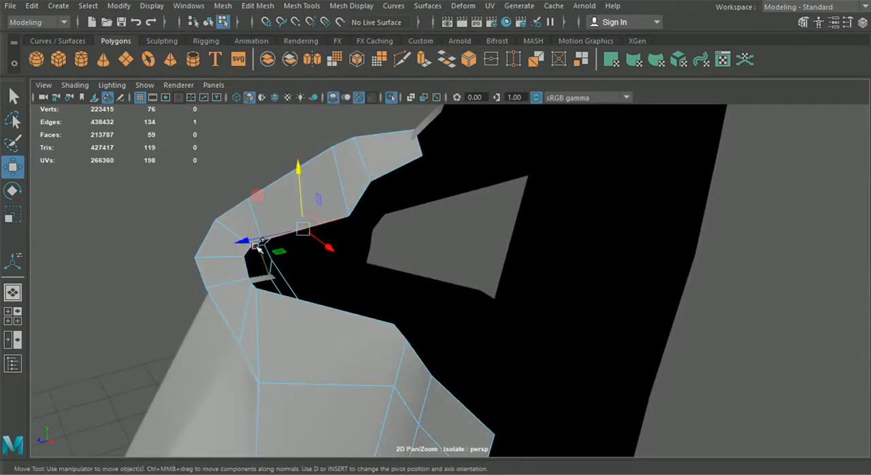
key("q")
left_click_drag(292, 235, 320, 224, "alt")
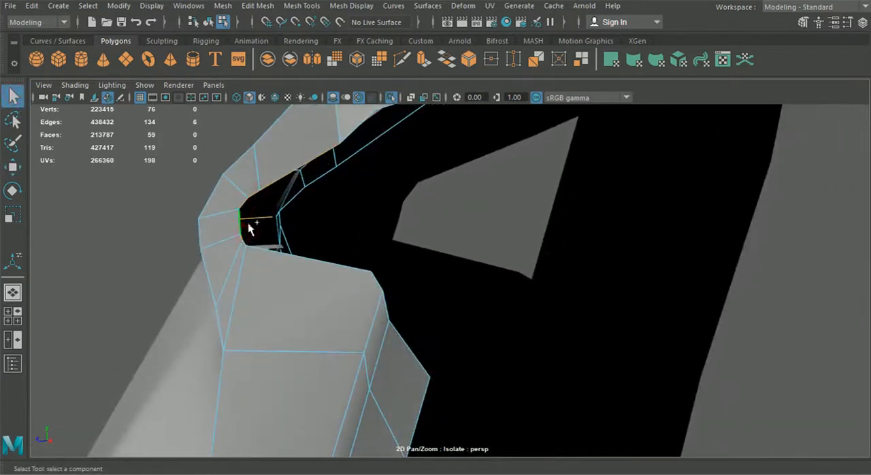
left_click_drag(284, 231, 439, 336, "alt")
left_click(439, 337, "shift")
left_click(458, 337, "shift")
left_click(715, 293, "shift")
left_click_drag(715, 293, 554, 273, "alt")
left_click(608, 282, "shift")
left_click_drag(608, 282, 419, 297, "alt")
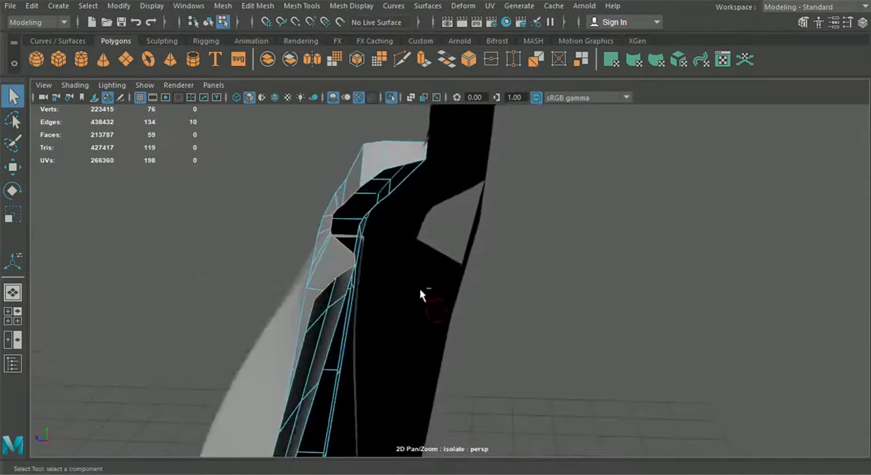
Extrude the selected border edges toward the rear to give the notch and upper edge thickness.
key("ctrl+e")
left_click(368, 231)
left_click_drag(292, 230, 293, 195)
key("w")
right_click_drag(333, 222, 289, 96)
Snap the end vertex of the extruded strip onto the adjacent wing-end vertex and merge them.
scroll(400, 192, "up", 2)
left_click(373, 215)
key("v")
left_click_drag(376, 217, 361, 229)
left_click(258, 5)
left_click(263, 129)
left_click_drag(329, 167, 467, 165, "alt")
Reposition the vertex on the wing's end cap to refine the shape of the closed end.
key("q")
left_click_drag(199, 175, 502, 271, "alt")
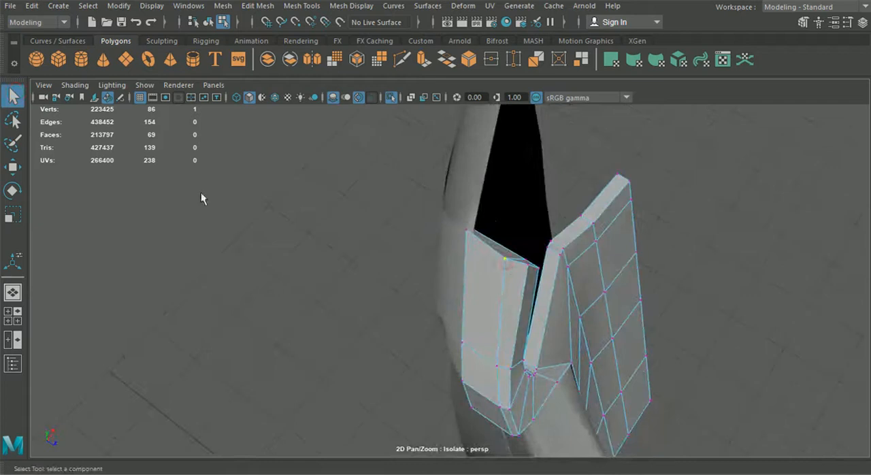
left_click(12, 167)
left_click_drag(507, 225, 501, 181)
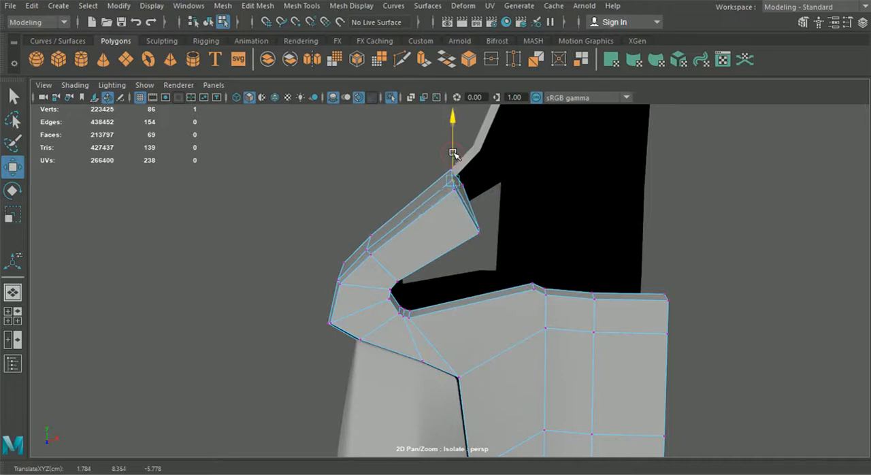
left_click_drag(652, 202, 594, 236, "alt")
Select the outline edges of the wing's end cap and the front edges along the wing and notch.
right_click_drag(433, 259, 418, 70)
scroll(457, 223, "up", 4)
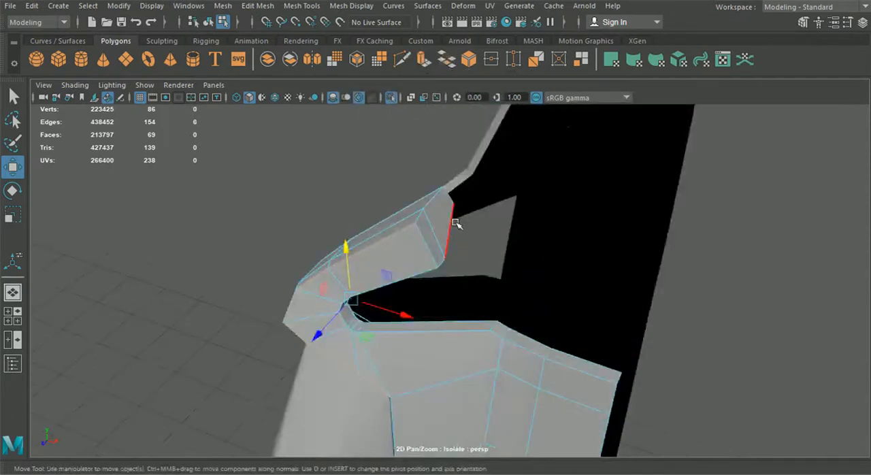
left_click(422, 180)
left_click(414, 230, "shift")
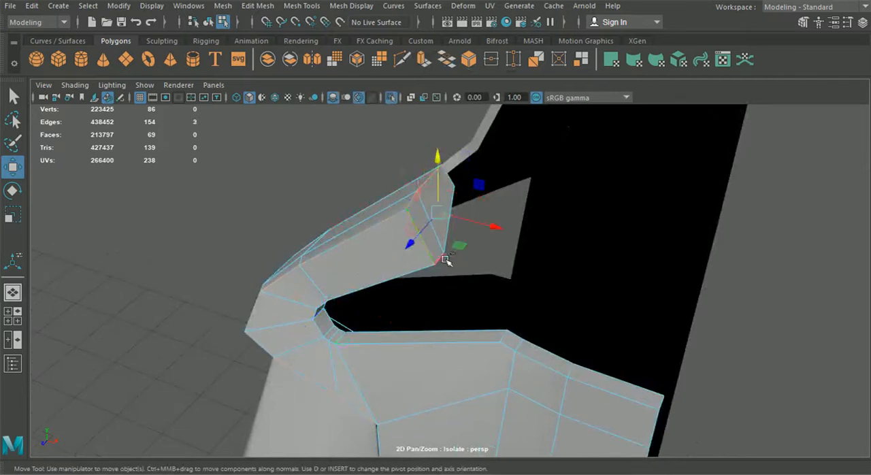
double_click(383, 227, "shift")
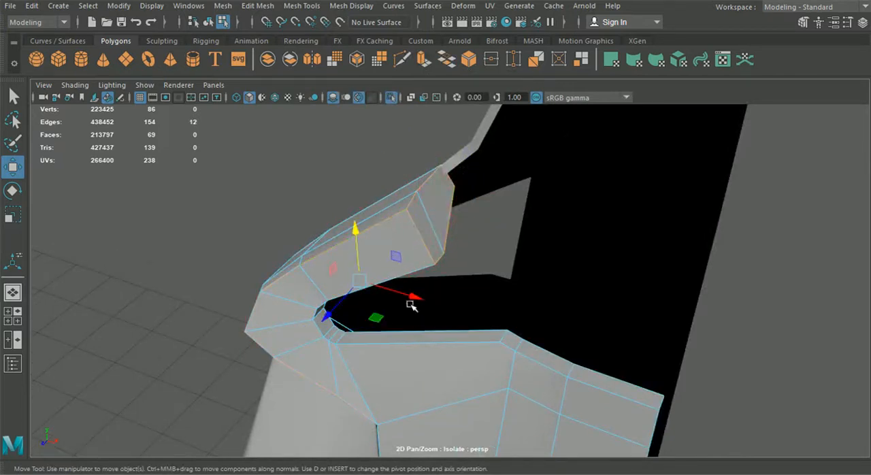
left_click(414, 275, "shift")
Add the panel's upper border, side flange, lower border and remaining wing border edges to the selection.
double_click(532, 359, "shift")
left_click_drag(531, 359, 417, 359, "alt")
double_click(435, 356, "shift")
left_click_drag(445, 397, 451, 379, "alt")
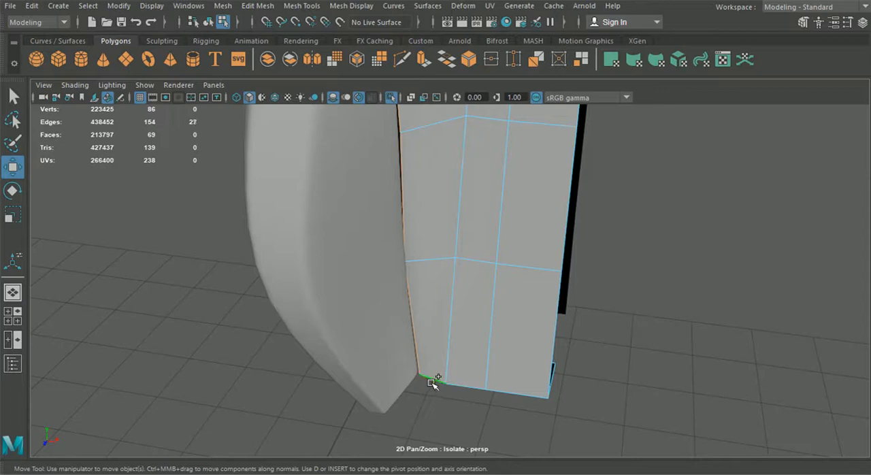
left_click_drag(388, 379, 399, 220, "alt")
double_click(375, 244, "shift")
Bevel the selected border edges with Fraction 0.5 and Segments 2.
left_click(223, 6)
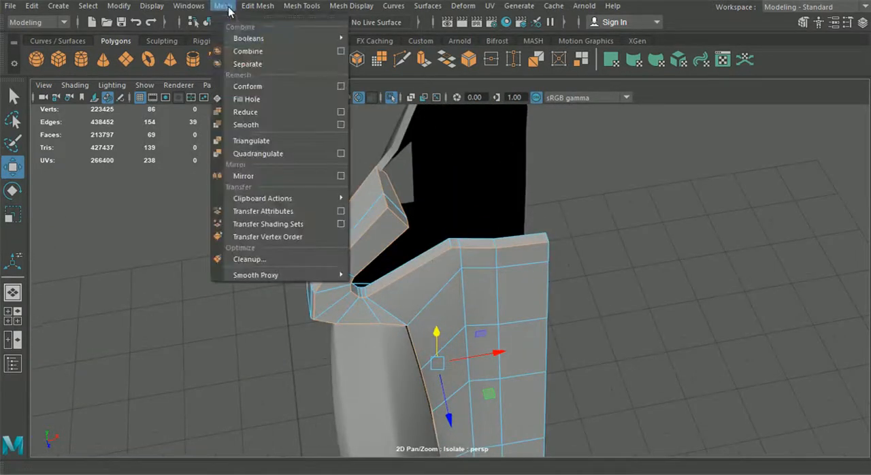
left_click(274, 53)
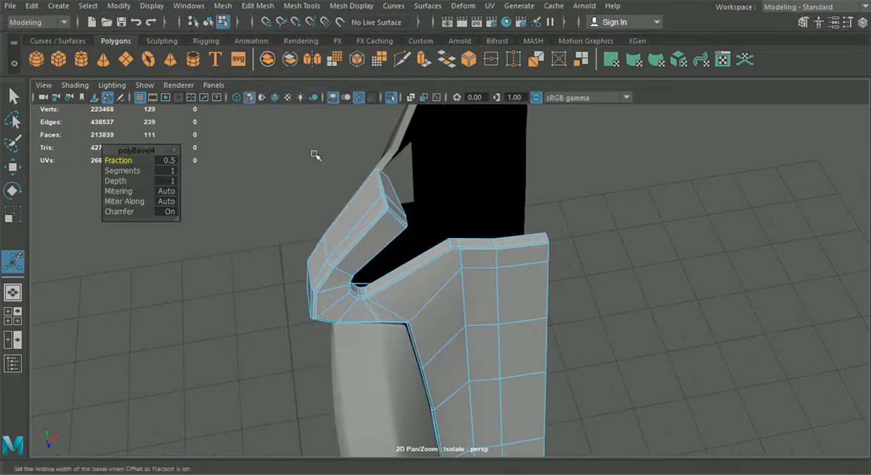
scroll(315, 155, "up", 2)
mouse_move(119, 161)
left_mouse_down()
mouse_move(133, 160)
mouse_move(119, 160)
mouse_move(132, 172)
left_mouse_up()
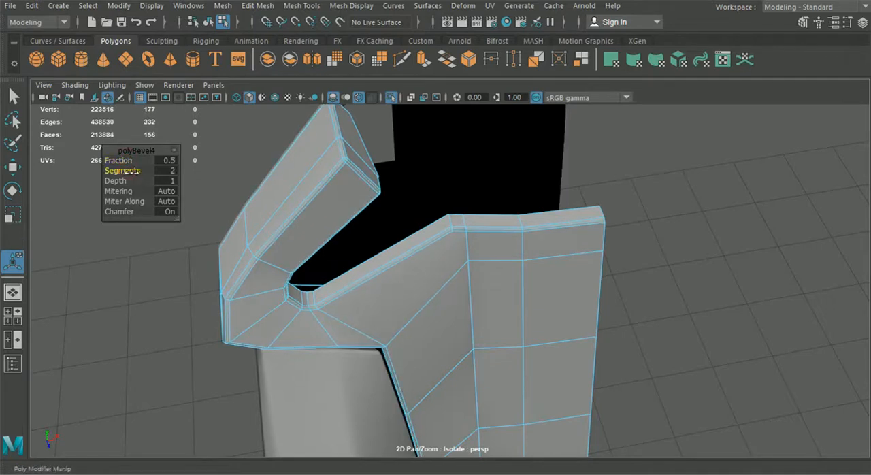
left_click_drag(354, 286, 272, 214, "alt")
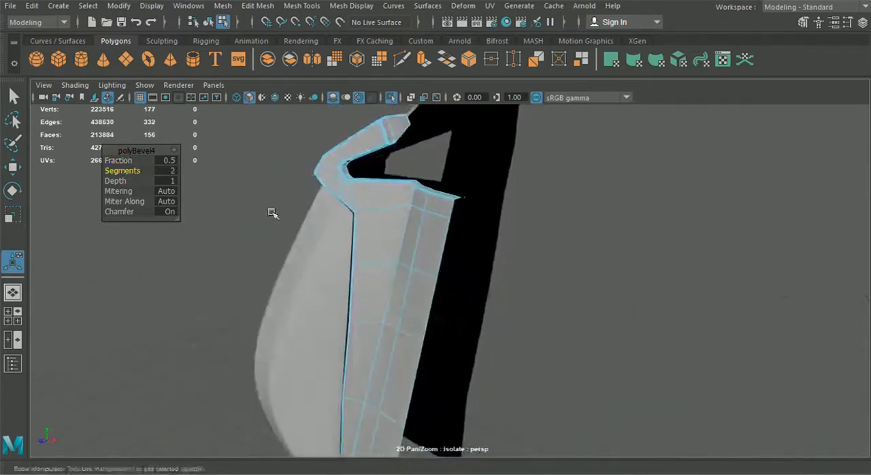
Select the panel half as an object and insert a support edge loop just below the shoulder corner.
left_click(208, 22)
left_click_drag(288, 241, 418, 264, "alt")
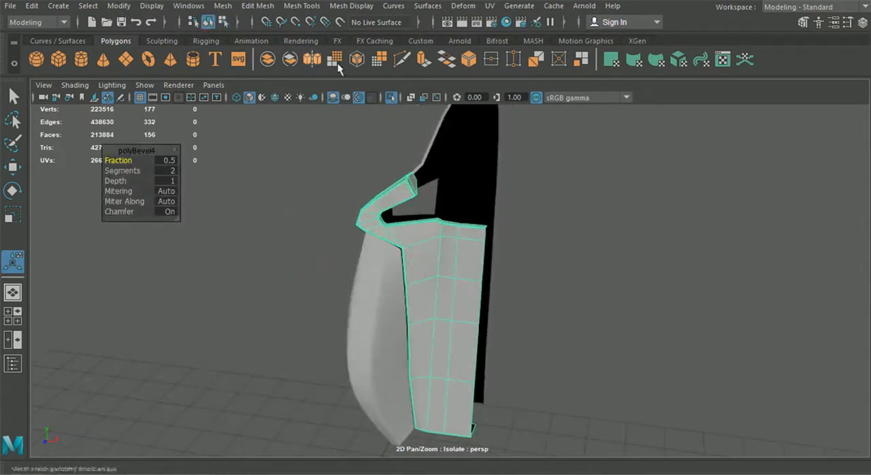
left_click(257, 6)
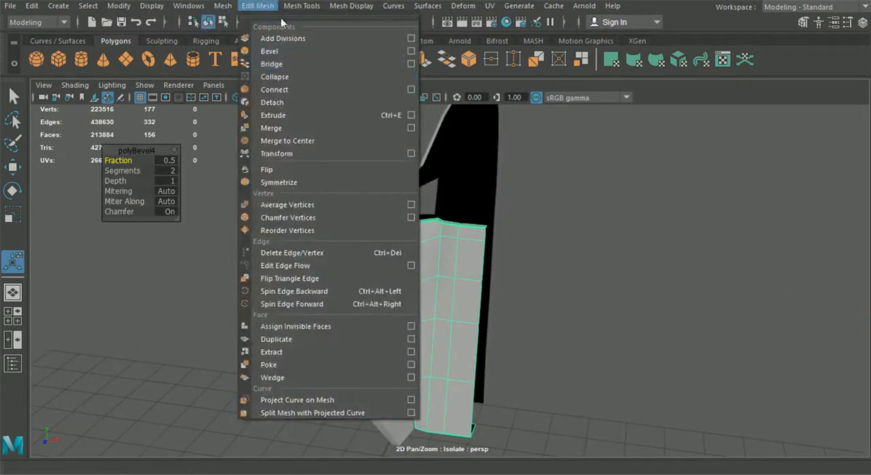
mouse_move(291, 10)
left_click(330, 103)
scroll(362, 197, "up", 5)
scroll(364, 200, "up", 3)
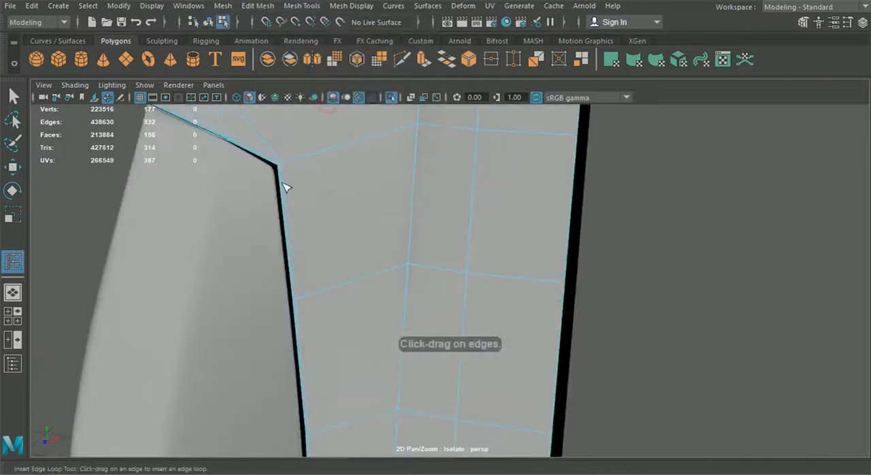
middle_click_drag(330, 289, 345, 206, "alt")
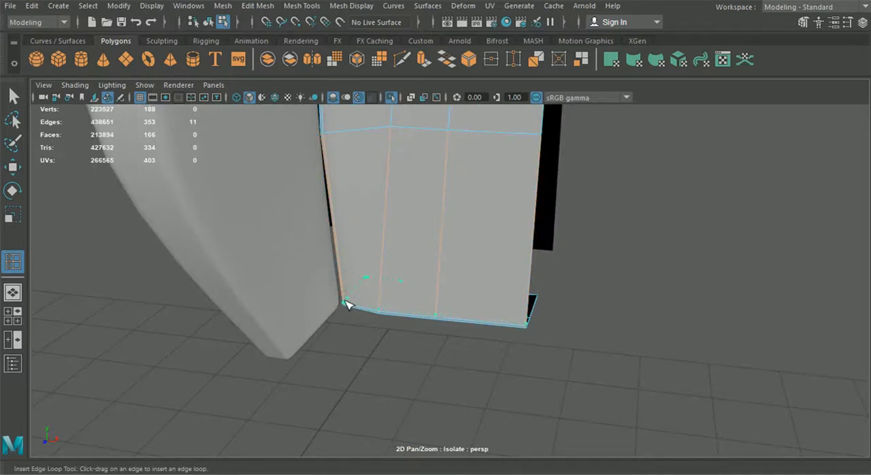
Insert a support edge loop close to the panel half's lower edge.
left_click_drag(346, 301, 346, 304)
scroll(376, 245, "down", 5)
middle_click_drag(382, 146, 393, 317, "alt")
scroll(393, 318, "up", 5)
middle_click_drag(399, 253, 377, 286, "alt")
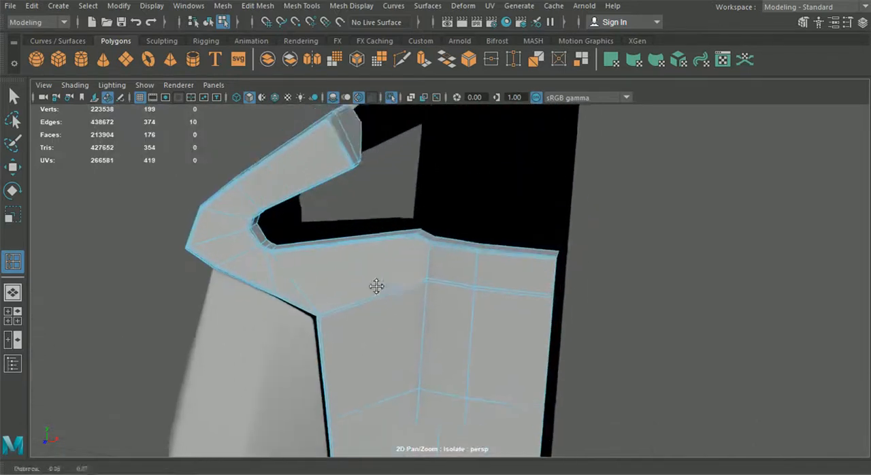
scroll(382, 282, "up", 4)
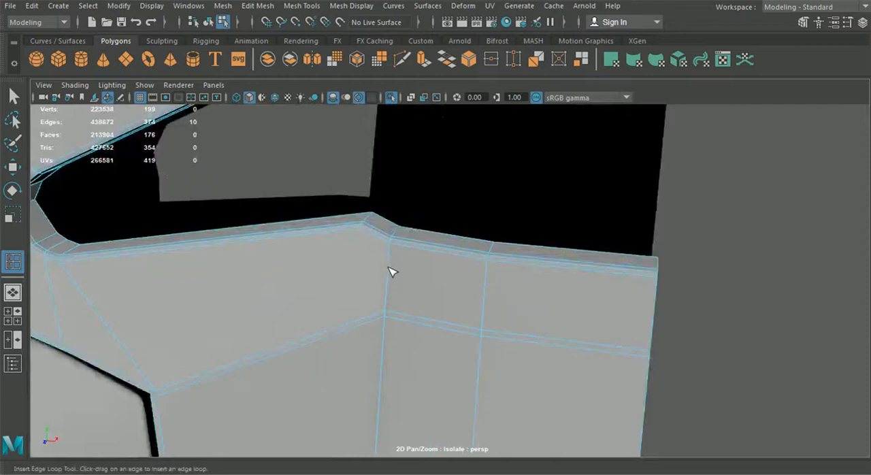
Cut an extra support edge from the shoulder corner along the panel half's upper border to the side border.
left_click_drag(353, 229, 356, 229)
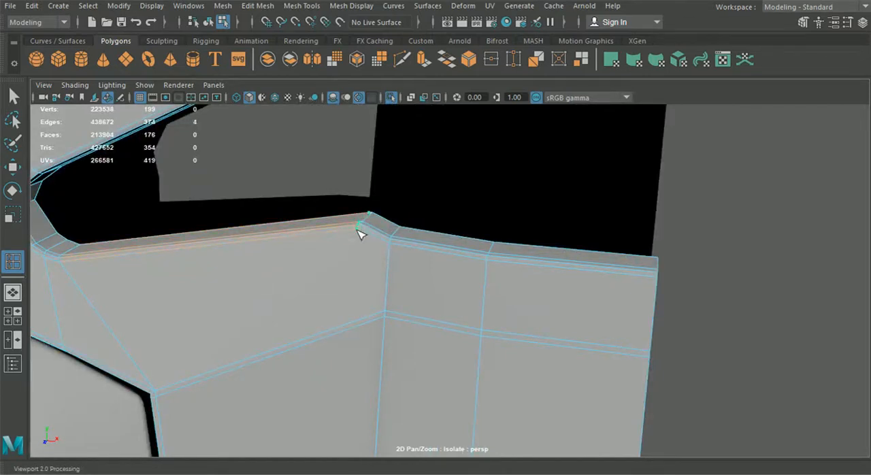
left_click(402, 59)
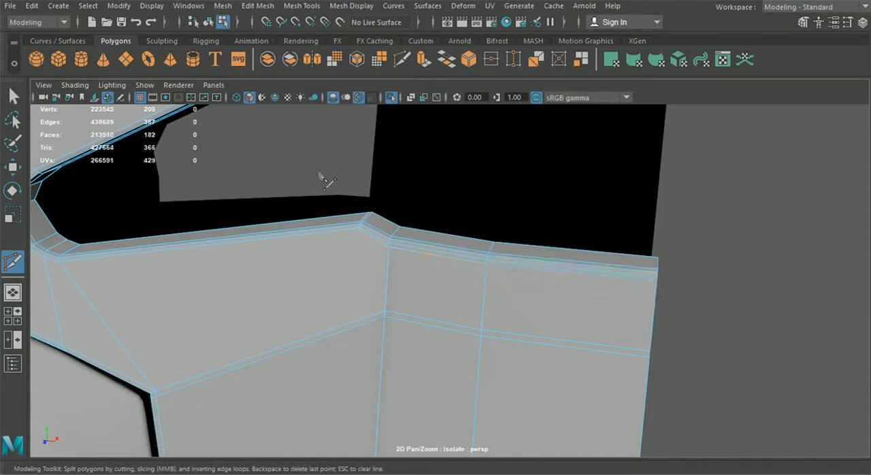
key("q")
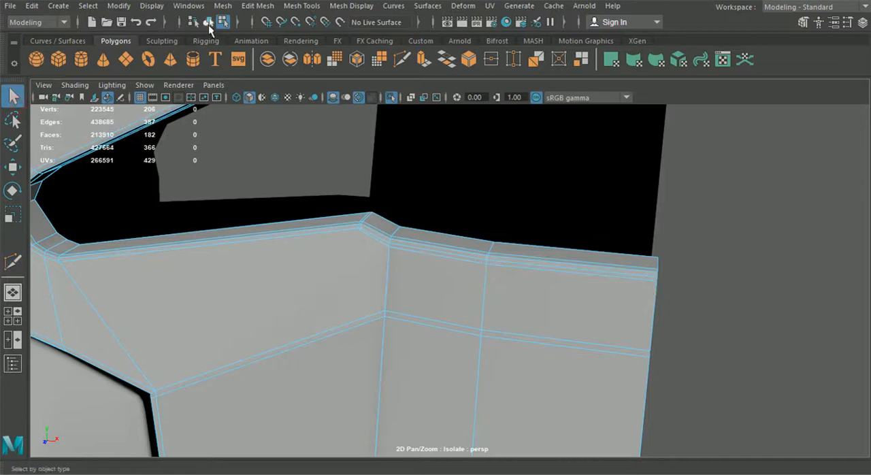
Start a Multi-Cut at the shoulder corner and run it down the panel's strip beside the bolster, across the horizontal edges.
left_click(402, 59)
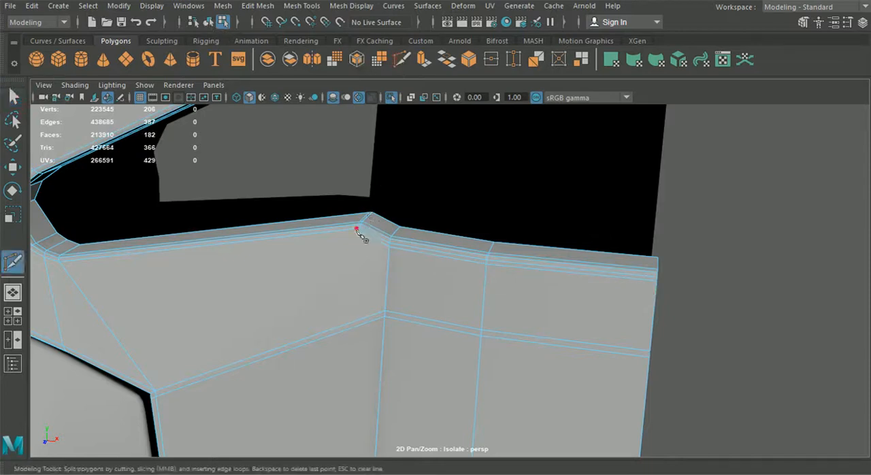
right_click_drag(344, 326, 354, 213, "alt")
left_click(352, 216)
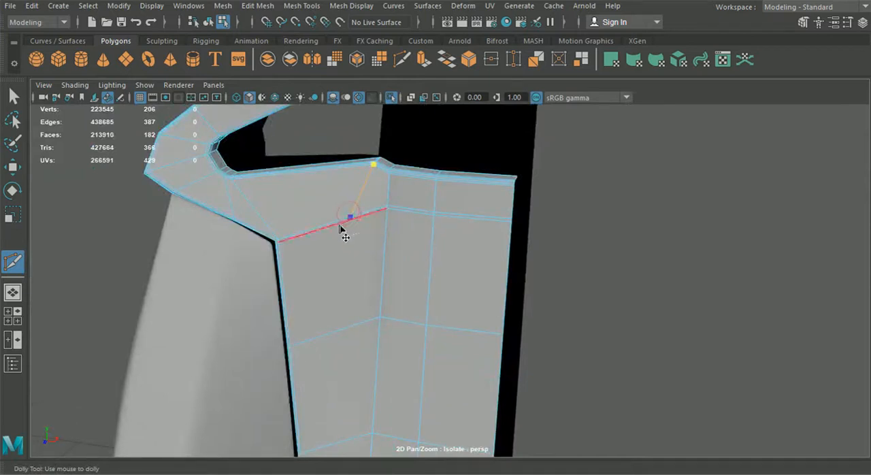
middle_click_drag(339, 330, 324, 233, "alt")
middle_click_drag(324, 371, 326, 284, "alt")
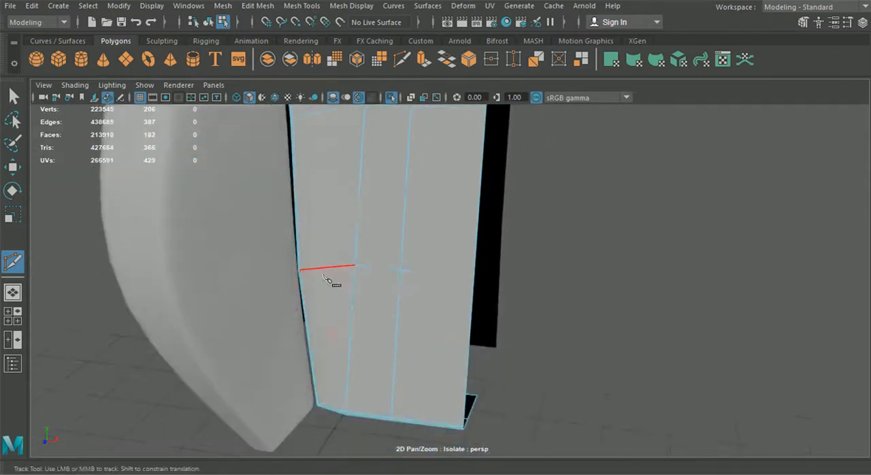
left_click(326, 268)
scroll(333, 287, "down", 5)
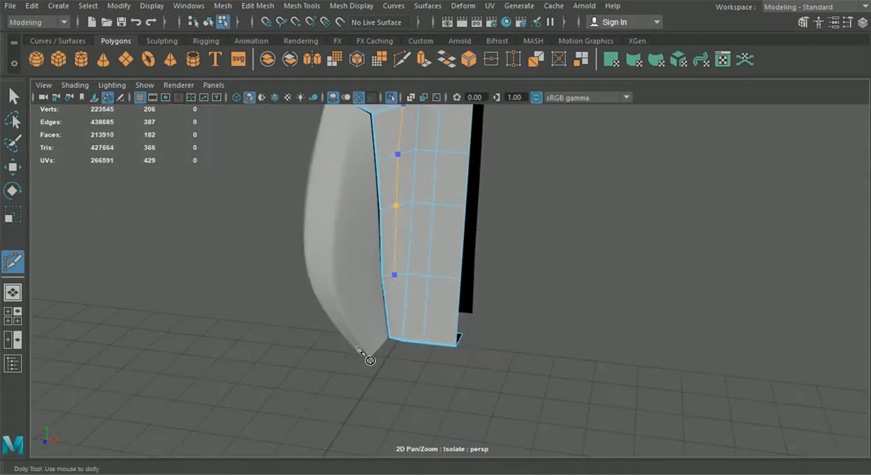
scroll(371, 350, "up", 5)
key("ctrl+z")
key("ctrl+z")
middle_click_drag(333, 191, 339, 271, "alt")
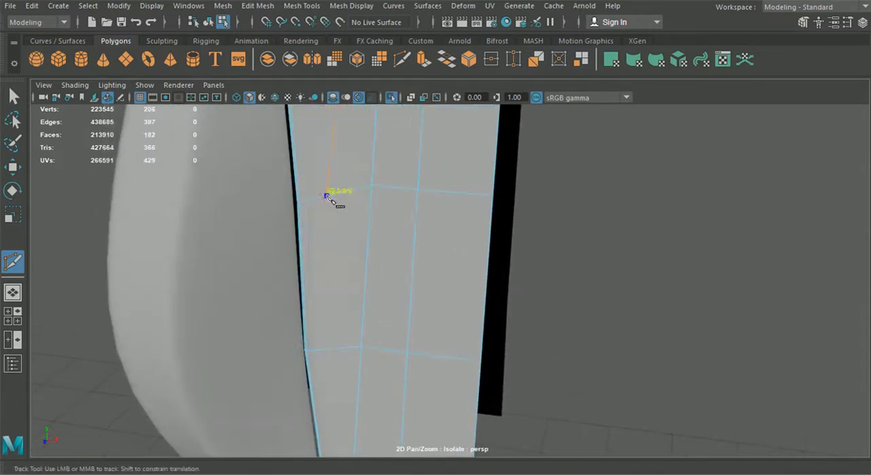
middle_click_drag(336, 335, 332, 160, "alt")
scroll(331, 162, "up", 3)
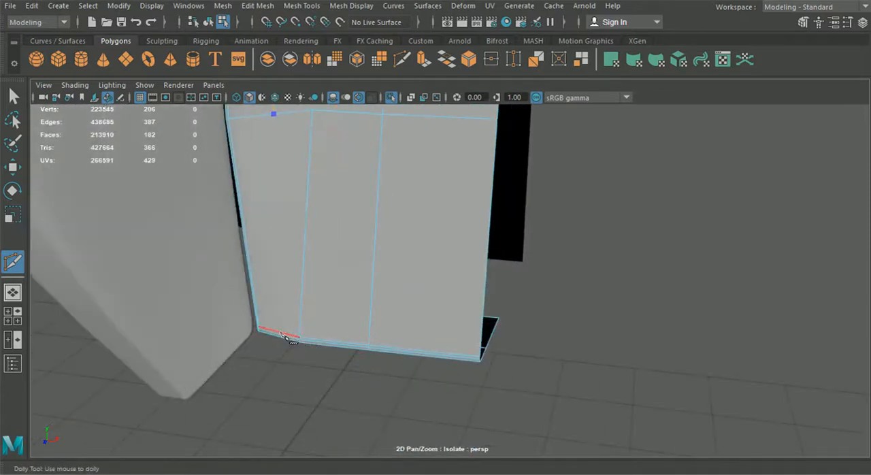
Carry the cut over the beveled lower edge and across the bottom flange to its open border, and complete it.
left_click_drag(279, 335, 305, 260, "alt")
middle_click_drag(305, 260, 334, 333, "alt")
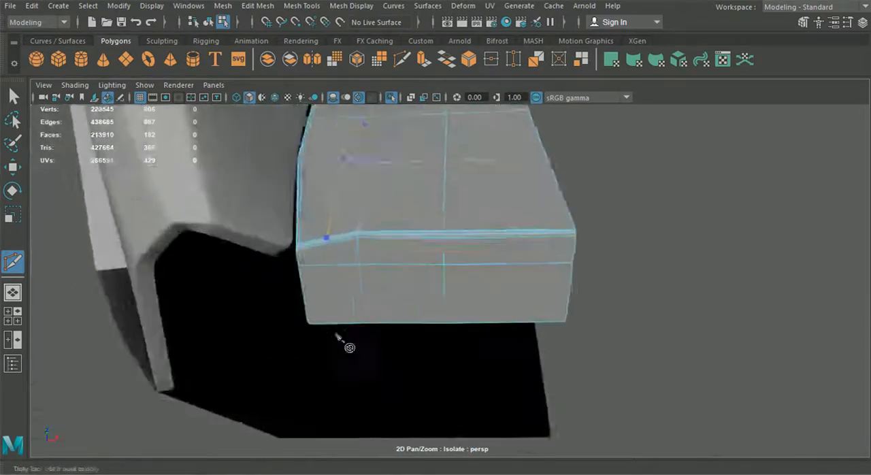
scroll(334, 333, "up", 3)
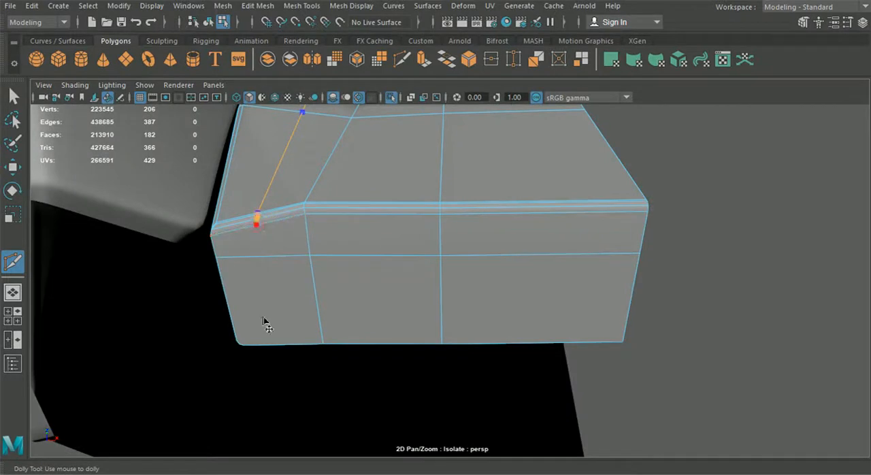
left_click(274, 346)
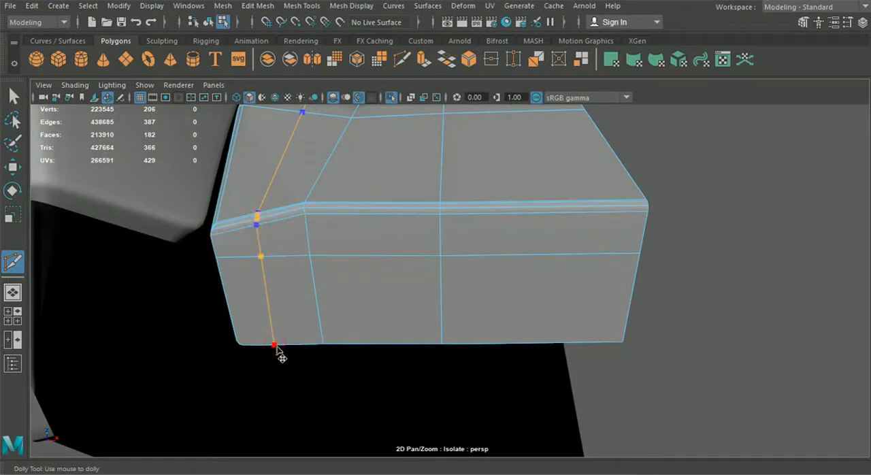
mouse_move(277, 349)
left_mouse_down("alt")
mouse_move(327, 334)
mouse_move(286, 335)
left_mouse_up("alt")
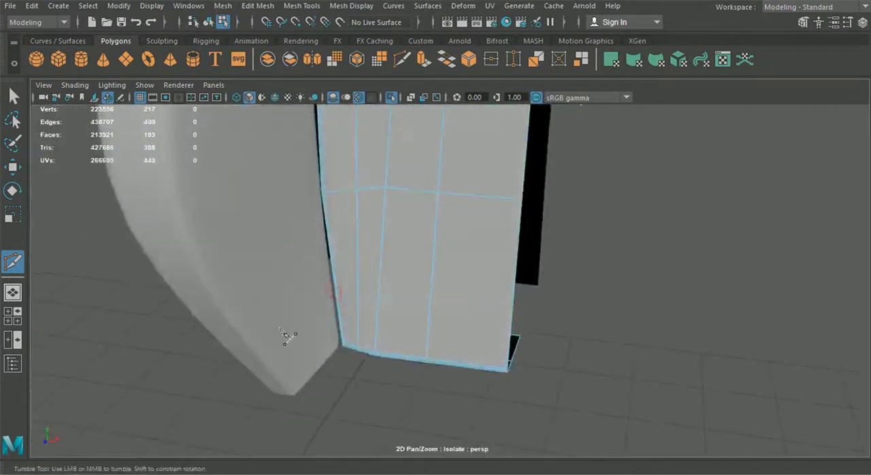
key("q")
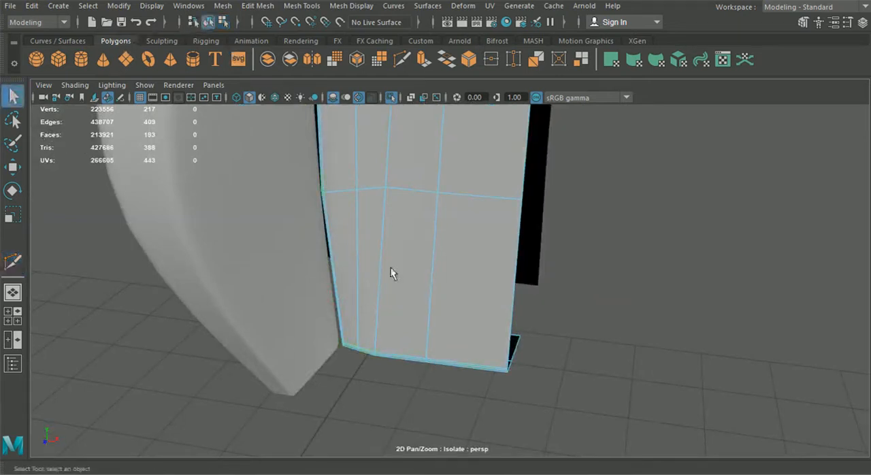
Smooth-preview the panel half and inspect it together with the other isolated seat parts.
scroll(399, 282, "down", 3)
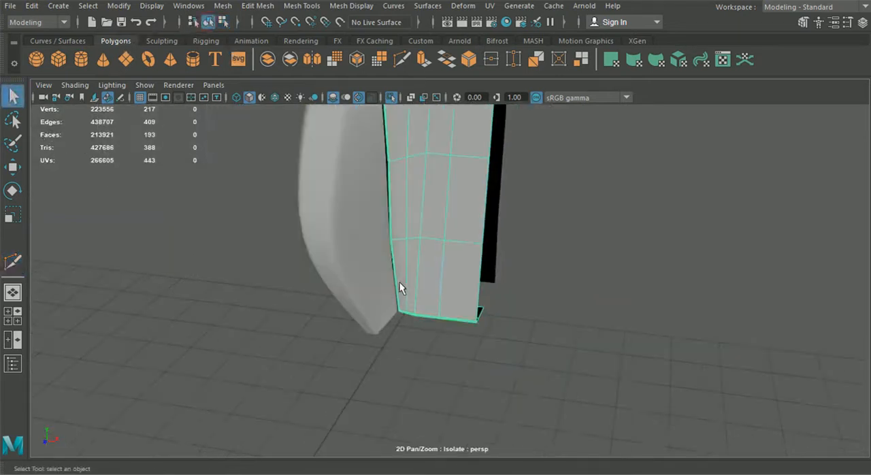
left_click(583, 264)
middle_click_drag(527, 192, 502, 376, "alt")
left_click_drag(449, 330, 407, 288, "alt")
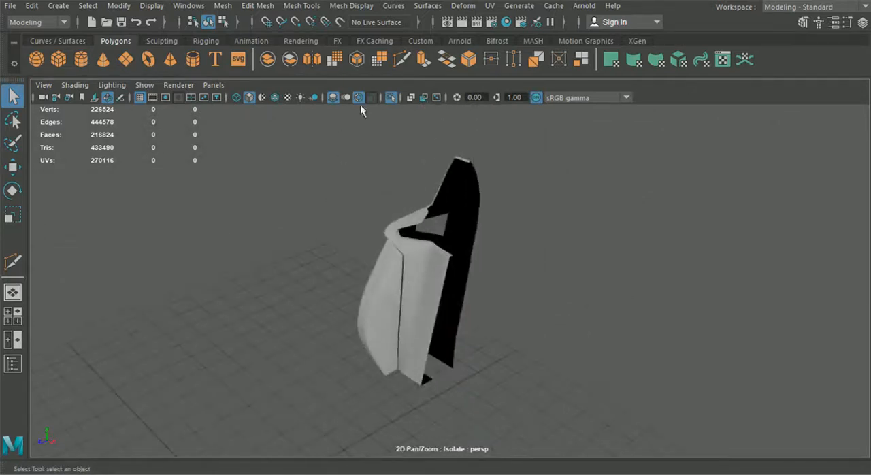
Leave isolation, select the seat's cushion, side, backrest and headrest parts, and isolate them together.
left_click(392, 98)
left_click(411, 310)
left_click_drag(393, 323, 346, 260, "alt")
left_click(403, 299, "shift")
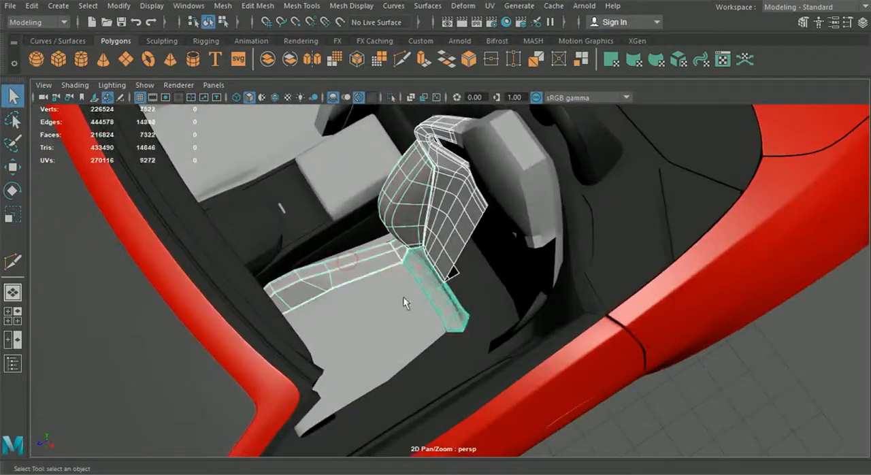
left_click_drag(366, 301, 343, 310, "alt")
left_click(360, 324, "shift")
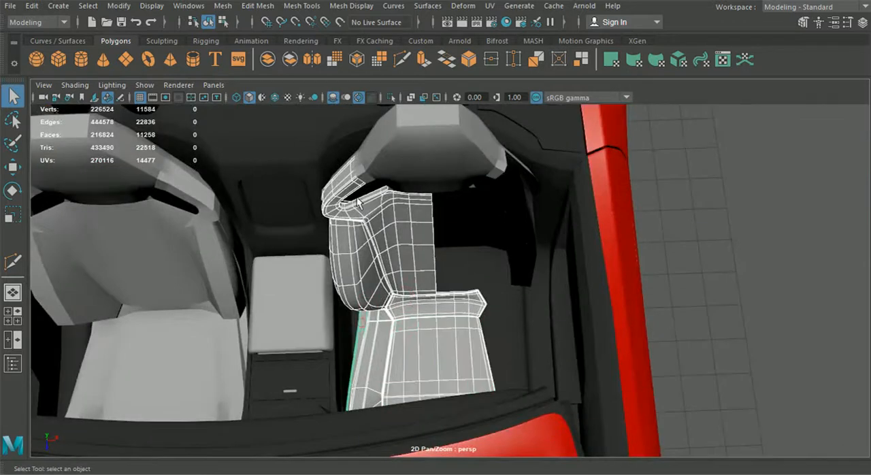
left_click(380, 164, "shift")
left_click_drag(371, 169, 450, 140, "alt")
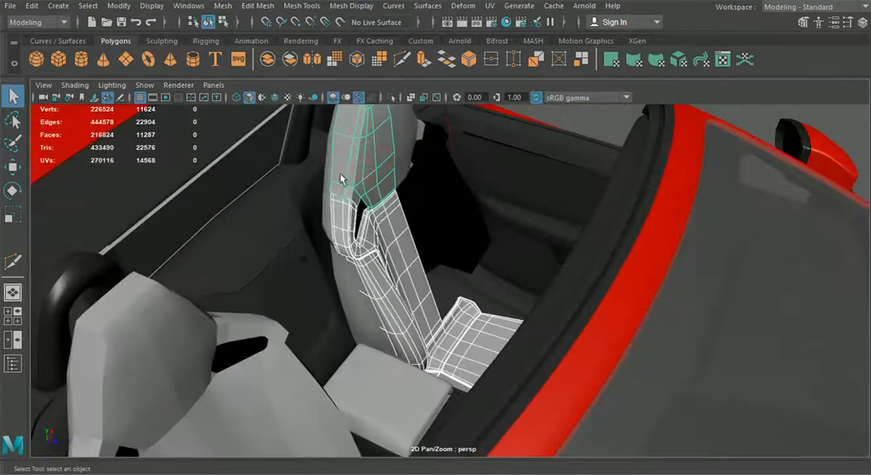
left_click(326, 197, "shift")
left_click_drag(325, 198, 330, 123, "alt")
left_click_drag(397, 138, 374, 155, "alt")
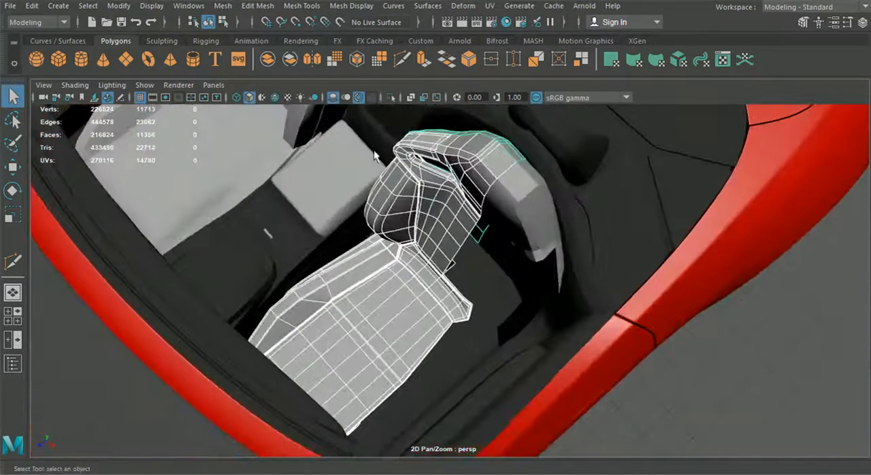
left_click(390, 98)
left_click_drag(435, 261, 508, 365, "alt")
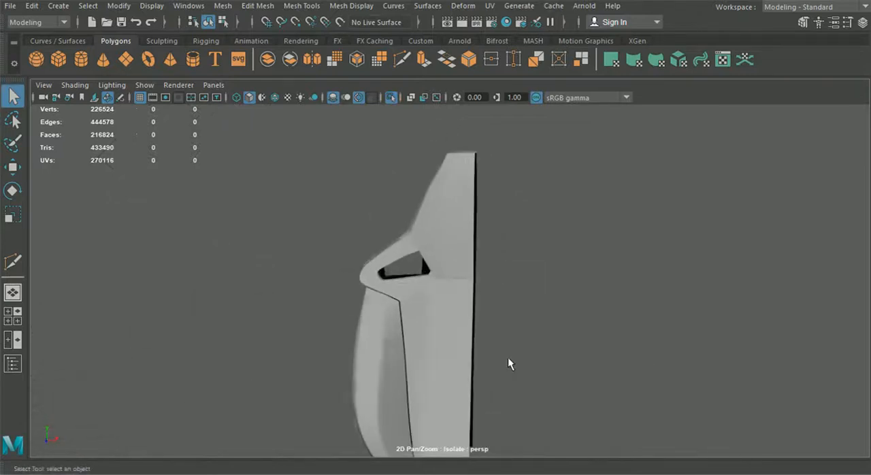
Select the open border edges of the headrest's front shell.
scroll(490, 352, "up", 5)
left_click(436, 258)
left_click_drag(436, 258, 404, 245, "alt")
right_click_drag(389, 126, 372, 72)
left_click_drag(374, 286, 295, 293, "alt")
left_click_drag(514, 269, 407, 292, "ctrl")
left_click_drag(493, 288, 424, 287, "alt")
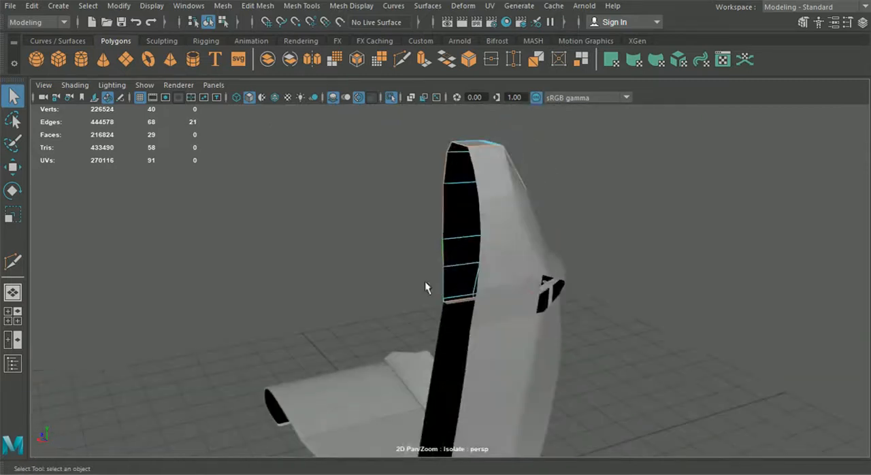
Remove the headrest shell's centre-line edges from the selection, keeping only the outer border edges.
left_click_drag(424, 163, 378, 191, "alt")
left_click_drag(387, 143, 412, 181, "ctrl")
left_click_drag(424, 263, 427, 265, "ctrl")
left_click_drag(442, 264, 695, 251, "alt")
scroll(497, 219, "up", 3)
middle_click_drag(436, 235, 498, 278, "alt")
left_click_drag(499, 277, 519, 281, "alt")
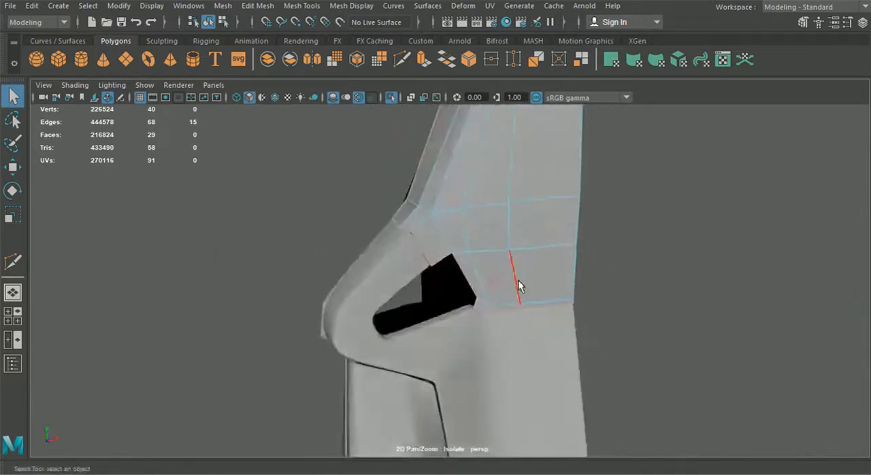
Extrude the headrest shell's border edges into a rim flange with a Local Translate Z of about 0.097.
key("ctrl+e")
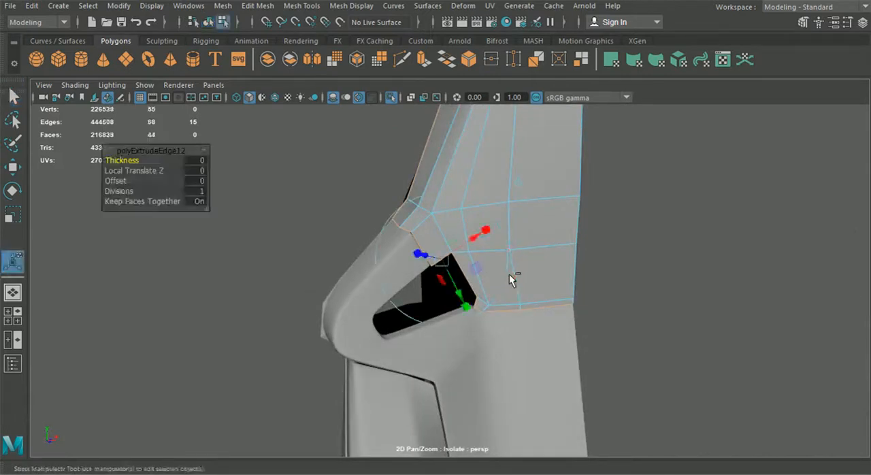
scroll(422, 254, "up", 4)
left_click_drag(422, 255, 486, 224, "alt")
scroll(426, 249, "up", 3)
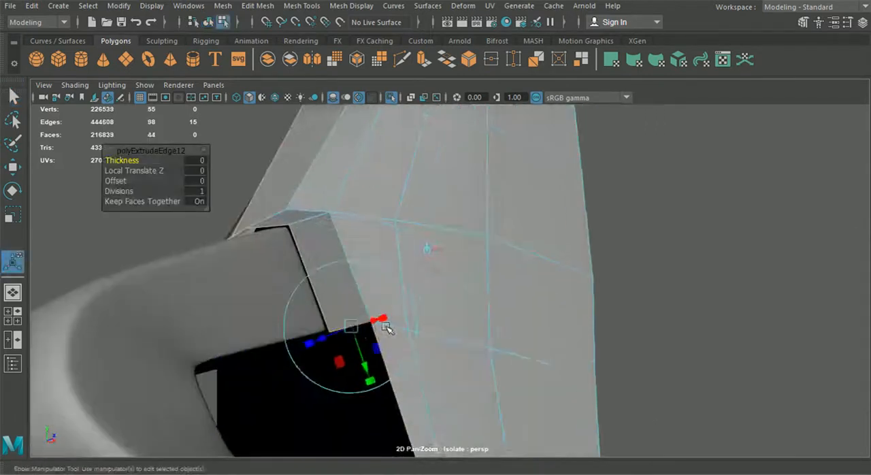
left_click_drag(325, 344, 346, 327)
left_click_drag(287, 175, 275, 180)
left_click_drag(275, 180, 203, 255, "alt")
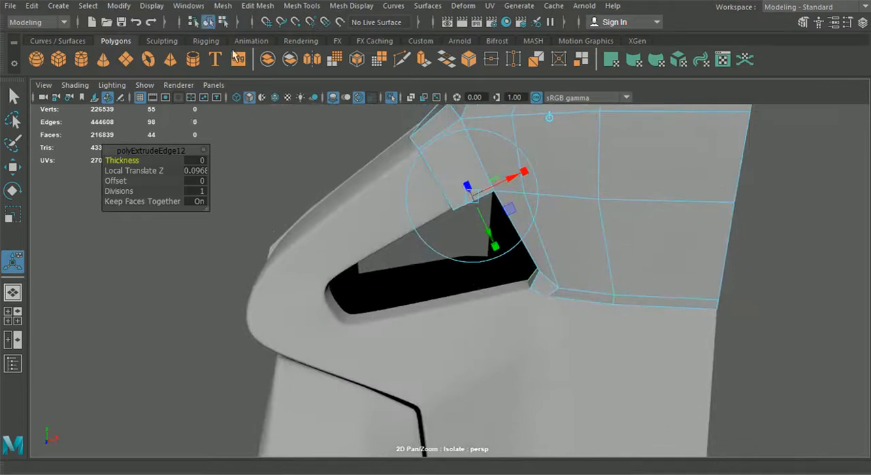
Select the backrest panel half as an object and turn off its smooth preview.
left_click(332, 170)
middle_click_drag(336, 170, 361, 266, "alt")
scroll(361, 266, "up", 3)
left_click_drag(362, 266, 369, 280, "alt")
left_click(376, 235)
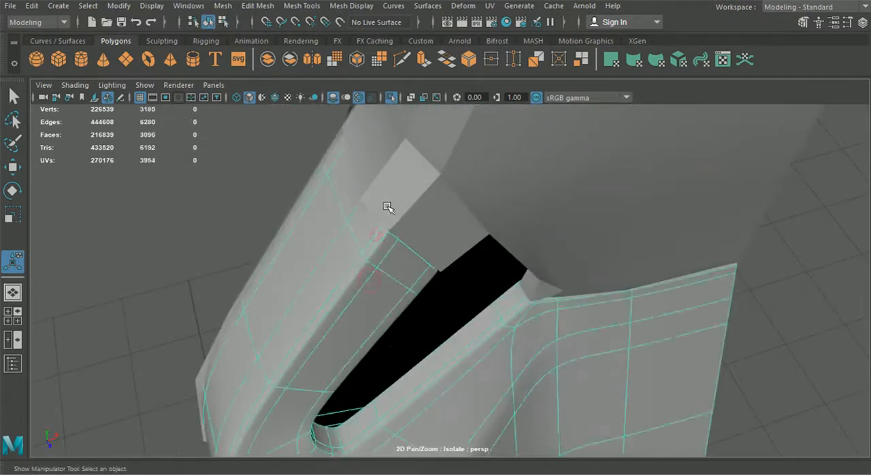
key("1")
Move the headrest shell's lower flange corner vertex to line up with the adjoining wing panel border, using point snapping.
left_click(388, 173)
right_click(397, 164)
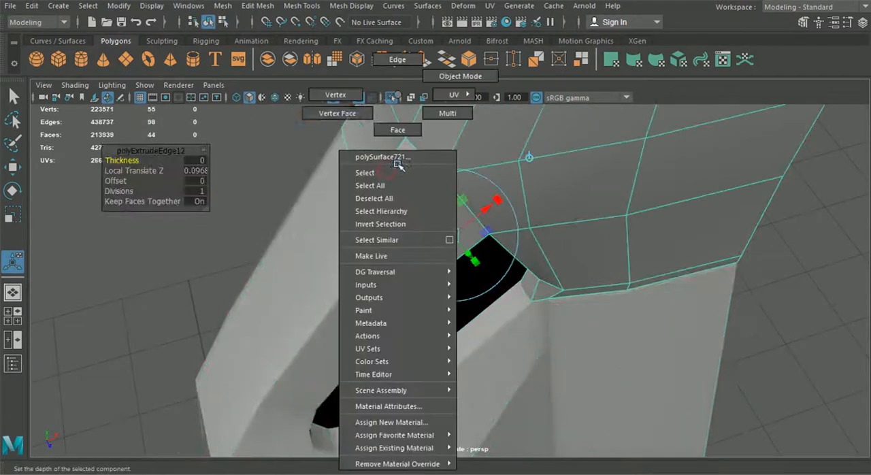
left_click(349, 97)
left_click(13, 166)
left_click_drag(363, 199, 378, 192)
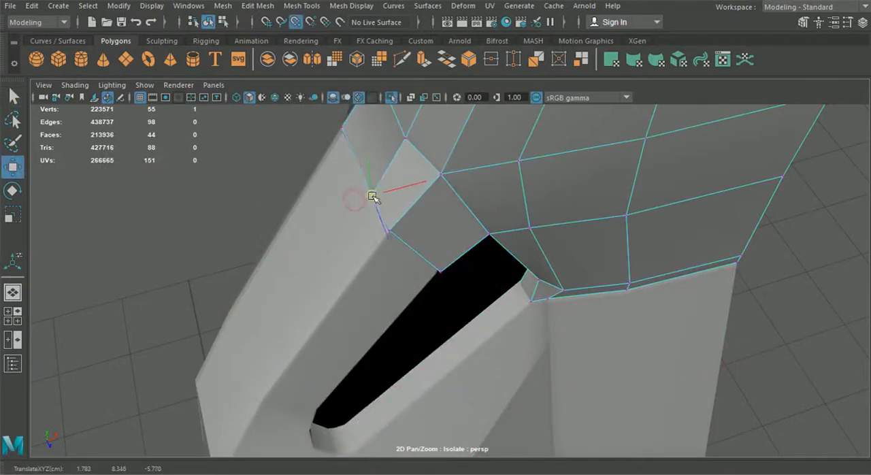
scroll(391, 289, "down", 2)
left_click_drag(391, 290, 361, 226, "alt")
middle_click_drag(449, 381, 374, 304, "alt")
scroll(373, 303, "up", 2)
left_click_drag(373, 304, 415, 345, "alt")
left_click_drag(437, 342, 298, 361, "alt")
left_click_drag(533, 331, 438, 229)
scroll(517, 337, "down", 5)
Extrude the remaining open border edge of the headrest's top cap straight down to continue the rim flange.
right_click_drag(432, 228, 430, 60)
left_click_drag(430, 82, 385, 303, "alt")
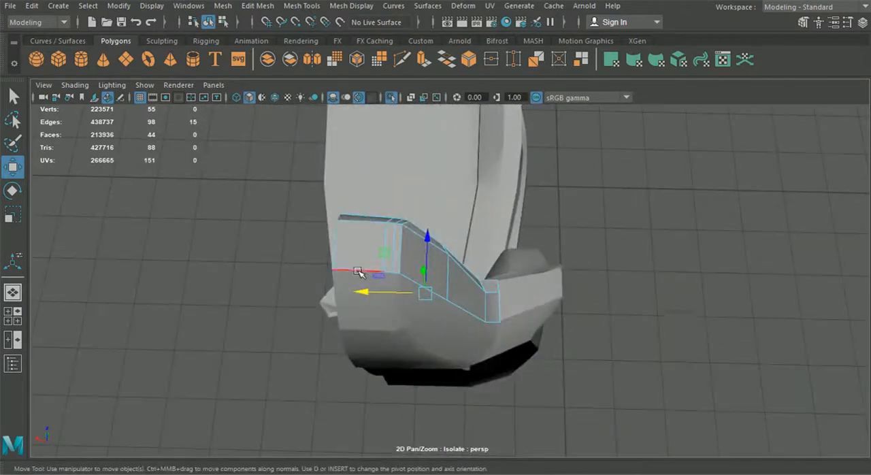
left_click_drag(357, 271, 396, 327, "alt")
left_click_drag(333, 253, 385, 364, "alt")
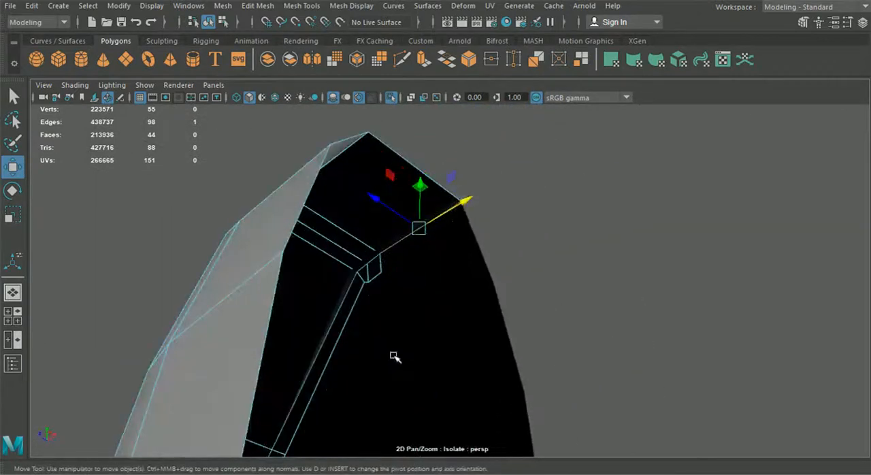
key("ctrl+e")
left_click(497, 151)
left_click_drag(422, 205, 425, 220)
left_click_drag(443, 250, 442, 267, "alt")
left_click_drag(411, 238, 413, 247)
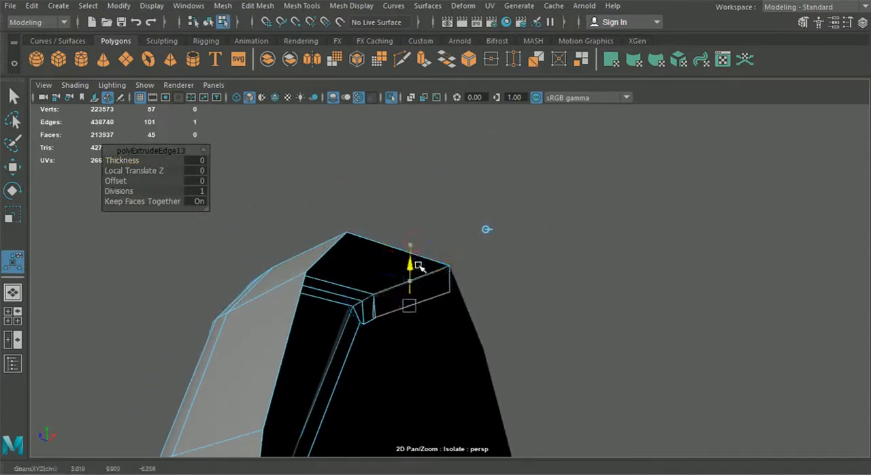
Merge the two overlapping vertices where the new top flange meets the side rim flange.
right_click_drag(376, 258, 323, 96)
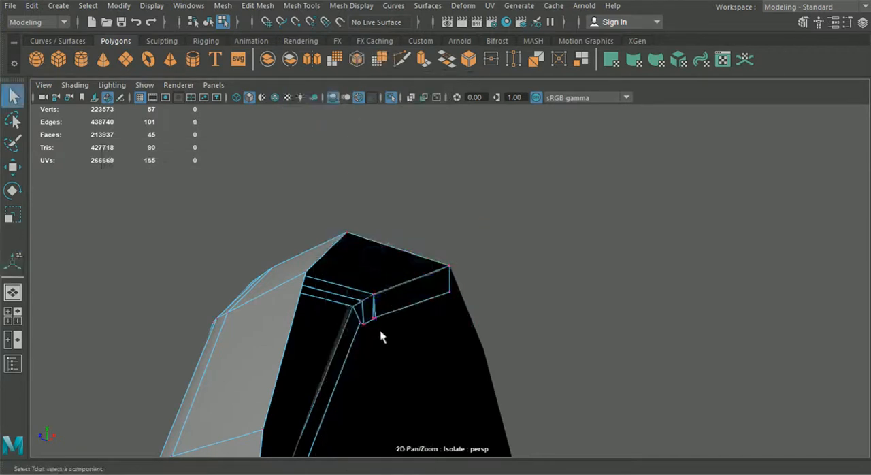
left_click(258, 5)
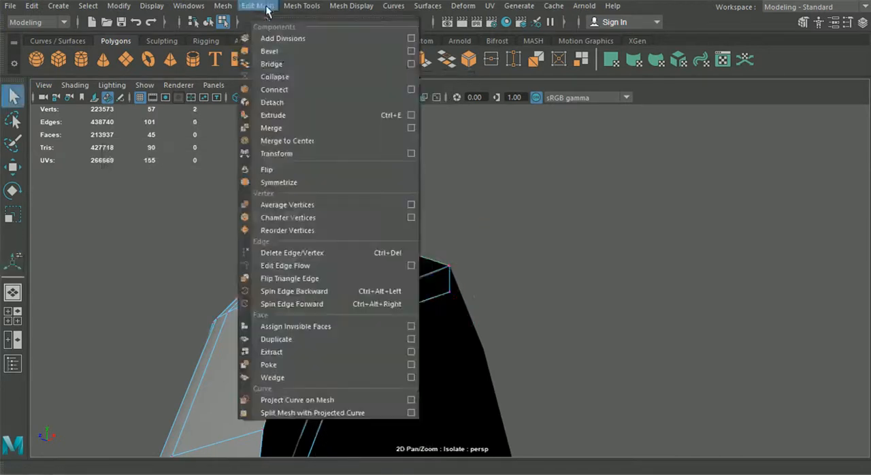
left_click(283, 129)
Select the headrest shell's outer rim edges along its top, side and lower end beside the wing panel.
right_click(304, 270)
right_click_drag(305, 270, 296, 63)
scroll(547, 238, "down", 5)
left_click_drag(535, 267, 385, 361, "alt")
left_click(368, 293)
double_click(368, 293)
left_click_drag(368, 294, 425, 388, "alt")
double_click(517, 402, "shift")
middle_click_drag(425, 388, 410, 255, "alt")
left_click_drag(410, 254, 403, 255, "alt")
scroll(403, 256, "up", 5)
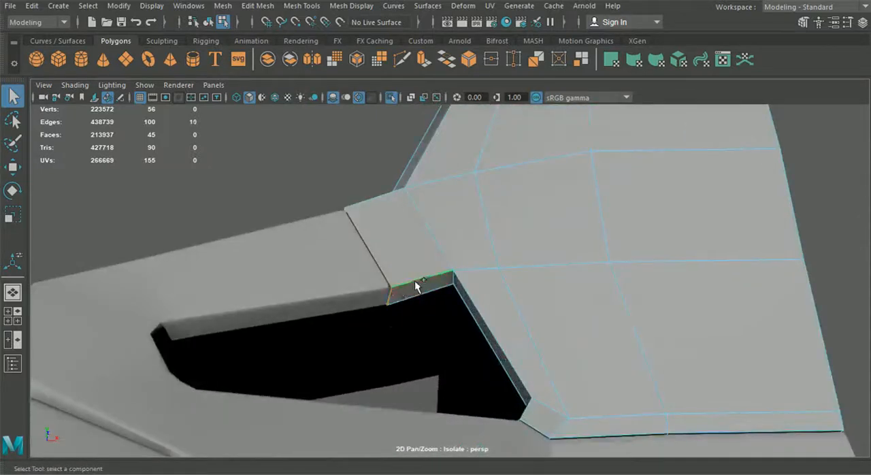
Add the rim edges beside the shoulder opening and along the headrest shell's lower border to the selection.
left_click(471, 318, "shift")
left_click_drag(471, 319, 512, 341, "alt")
left_click(512, 375, "shift")
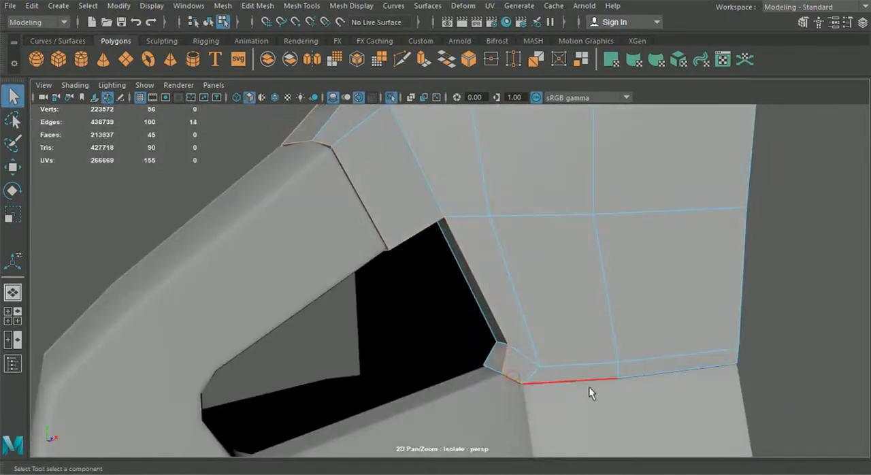
left_click(580, 383, "shift")
left_click(578, 378, "shift")
left_click_drag(578, 378, 497, 266, "alt")
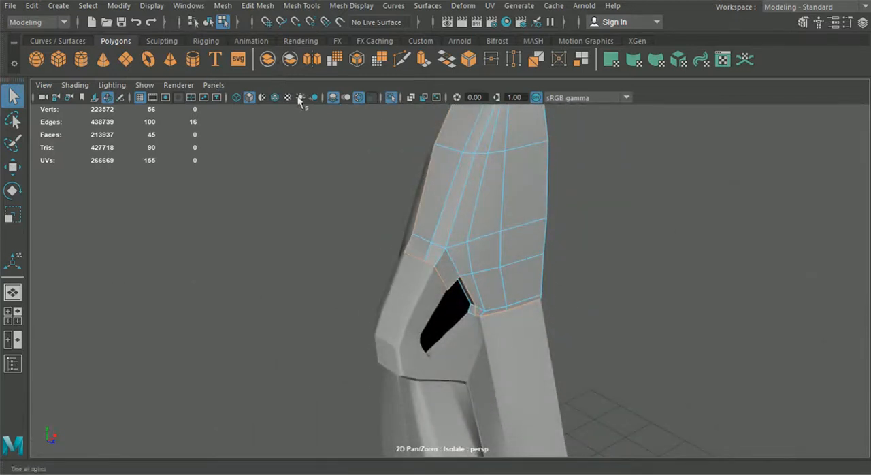
Show wireframe on shaded and bevel the selected headrest rim edges with Fraction 0.5.
left_click(275, 97)
scroll(340, 206, "up", 3)
left_click_drag(343, 210, 436, 204, "alt")
left_click(222, 6)
mouse_move(257, 6)
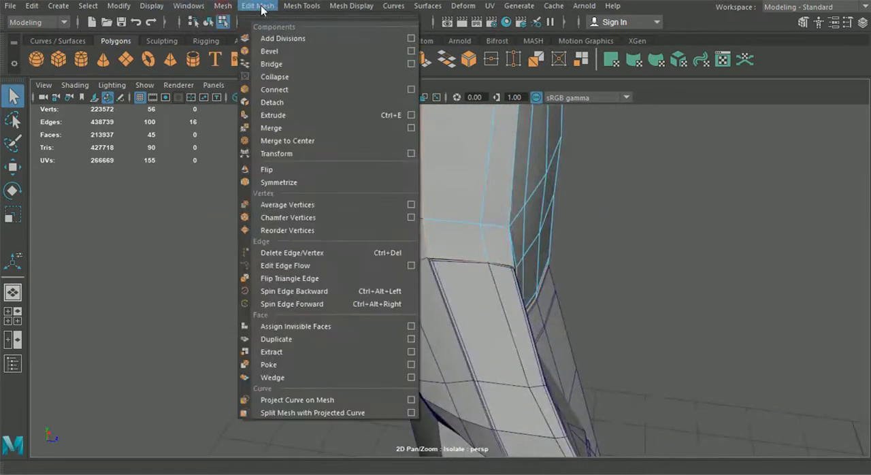
left_click(269, 51)
scroll(364, 183, "up", 3)
scroll(354, 188, "up", 3)
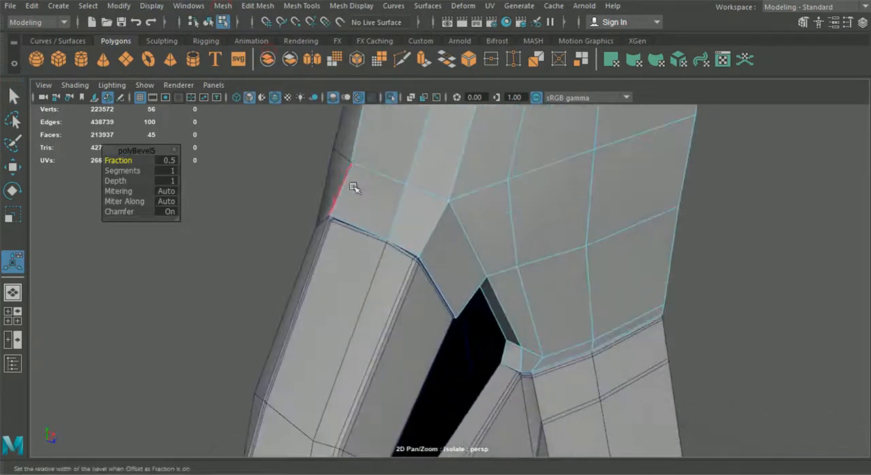
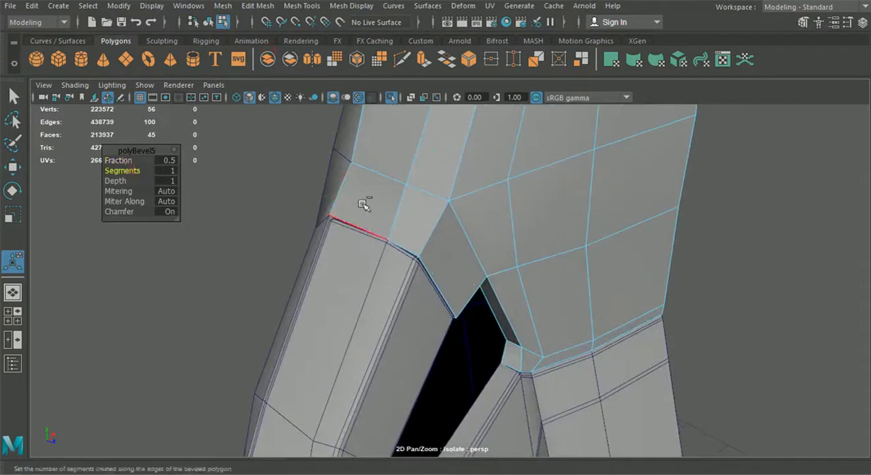
Undo the headrest rim bevel, return to object selection and compare the shell with the full model before isolating it again.
key("ctrl+z")
left_click_drag(359, 249, 463, 235, "alt")
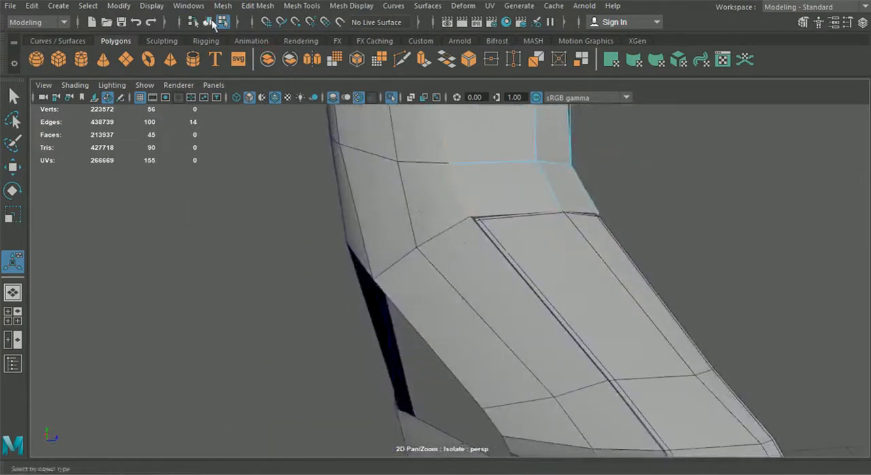
left_click(210, 24)
left_click(224, 24)
left_click(210, 24)
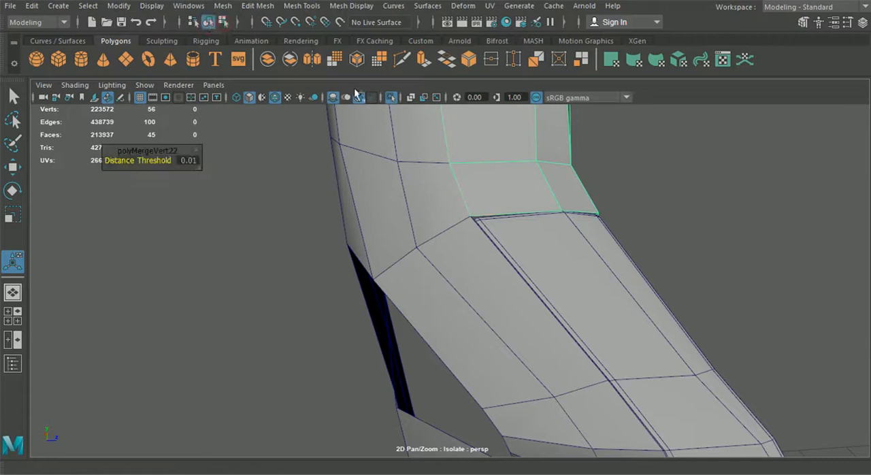
left_click(391, 99)
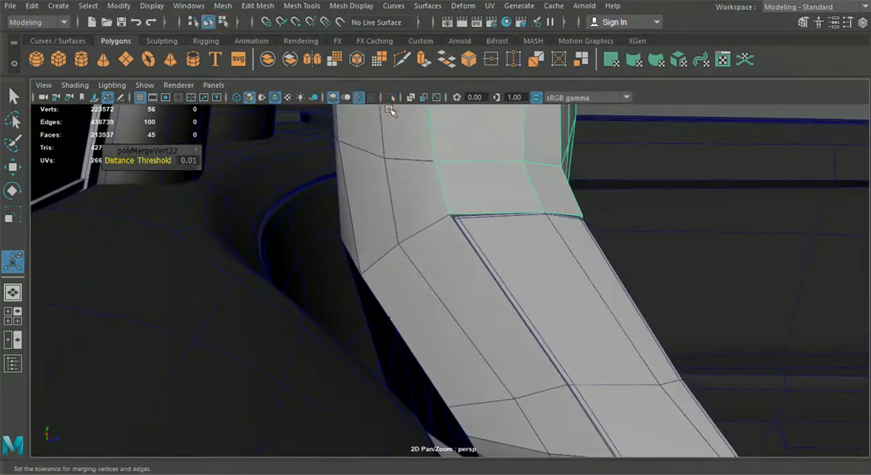
left_click(391, 99)
Select the corner vertices along the headrest shell's top flange and merge them with a 0.01 distance threshold.
left_click_drag(463, 164, 551, 259, "alt")
middle_click_drag(550, 260, 549, 325, "alt")
scroll(548, 325, "up", 5)
left_click_drag(549, 325, 452, 246, "alt")
right_click_drag(434, 95, 358, 115)
left_click(332, 221)
left_click_drag(376, 241, 333, 261, "alt")
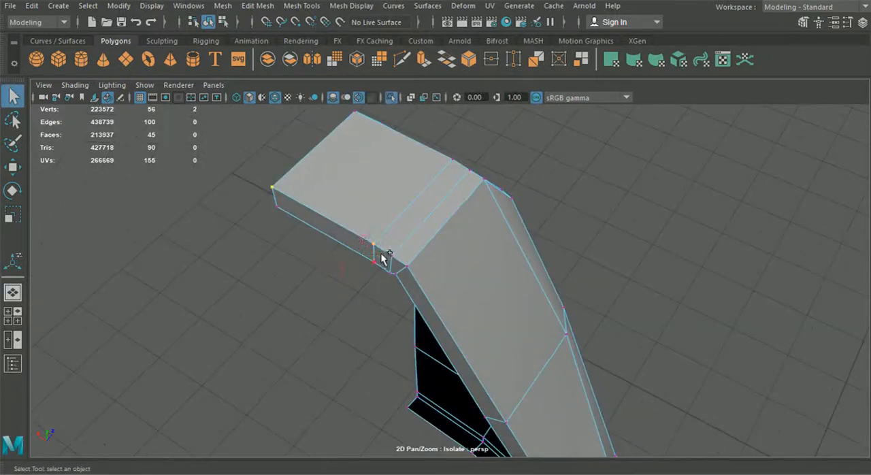
left_click(257, 5)
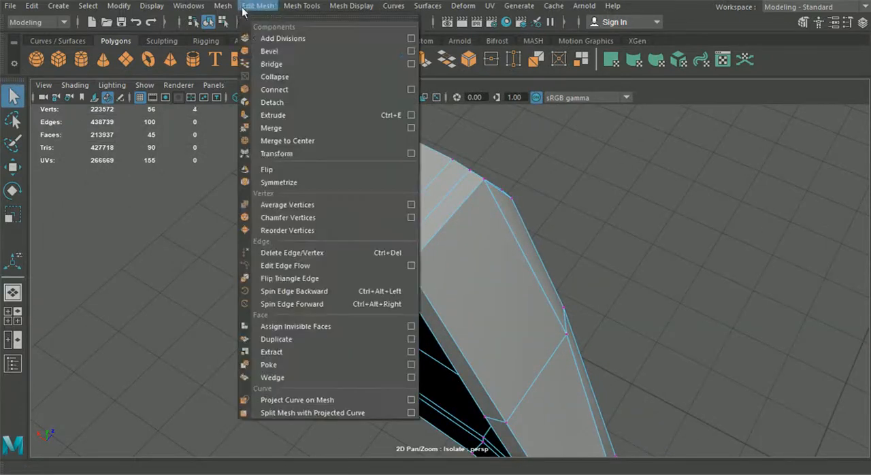
left_click(285, 126)
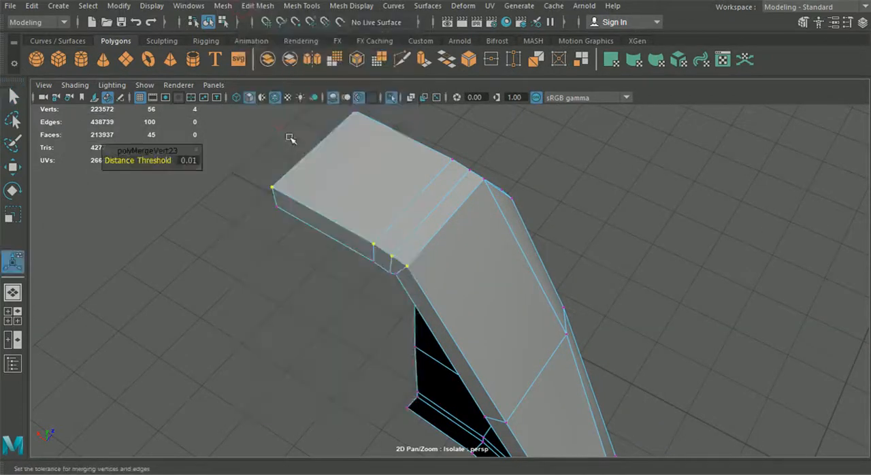
left_click(401, 284)
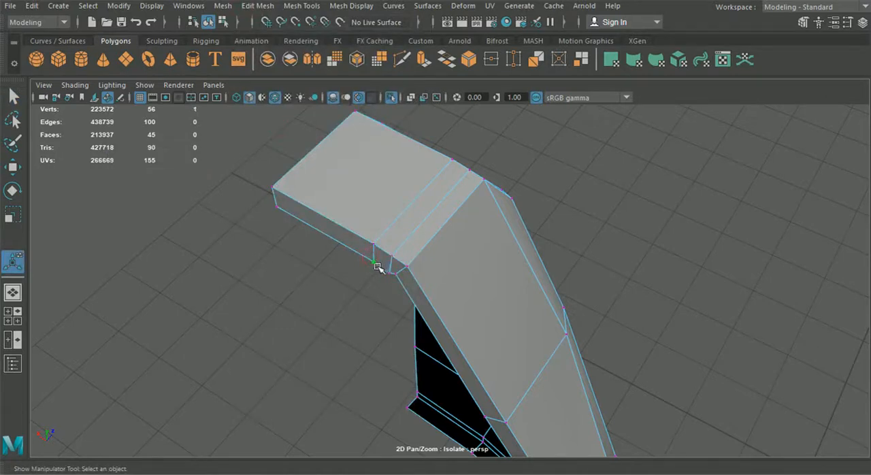
Repeat the merge on the individual vertices along the top flange's lower edge and down the side rim.
key("g")
left_click_drag(270, 201, 288, 212)
key("g")
left_click_drag(383, 265, 334, 236)
key("g")
key("g")
left_click_drag(400, 282, 399, 282)
key("g")
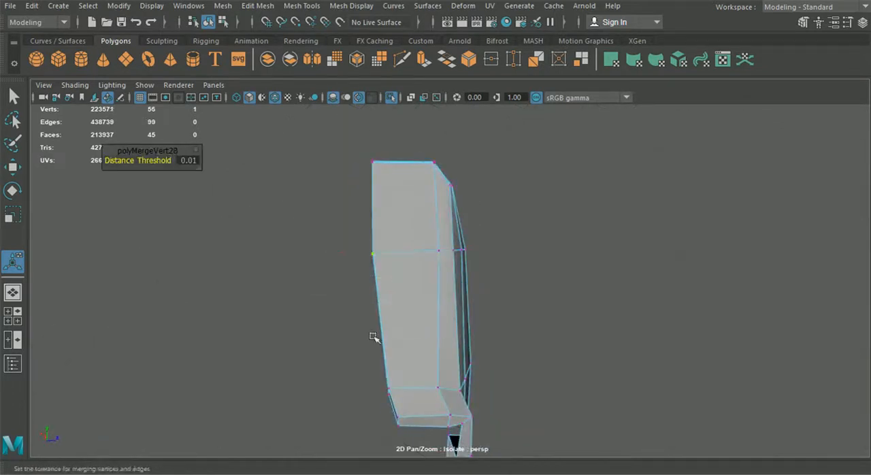
Undo the last side rim merge and repeat Merge on the vertex midway down the side rim.
key("ctrl+z")
left_click_drag(331, 286, 407, 303, "alt")
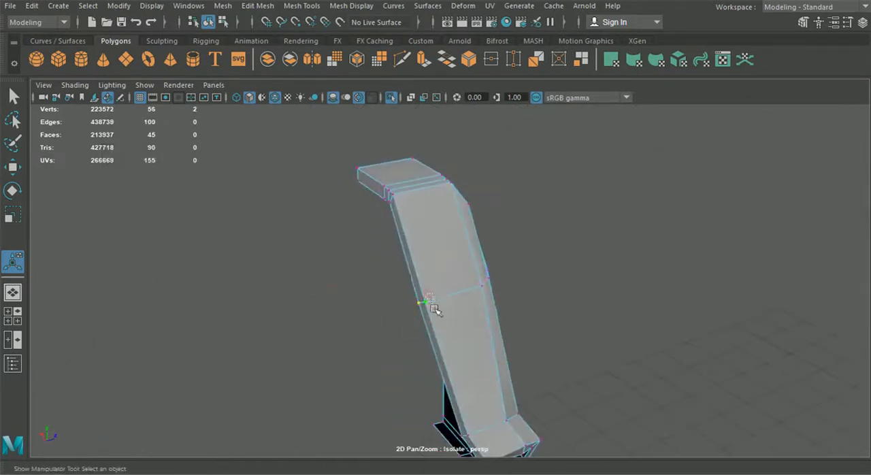
key("g")
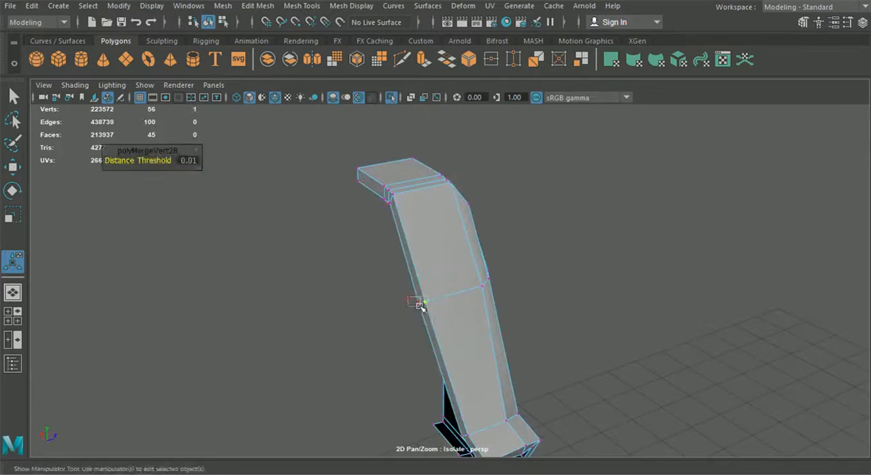
left_click_drag(418, 302, 334, 242, "alt")
Select the headrest shell's outer rim edges from the top flange down the side to the lower border.
right_click_drag(352, 137, 342, 61)
left_click_drag(369, 193, 328, 217, "alt")
double_click(386, 220)
double_click(371, 266, "shift")
left_click_drag(410, 302, 335, 290, "alt")
left_click_drag(437, 302, 418, 290, "alt")
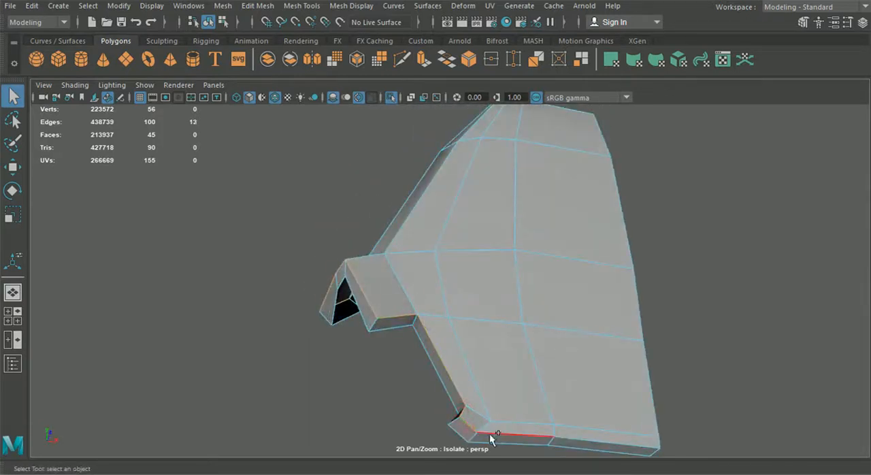
middle_click_drag(496, 381, 428, 249, "alt")
right_click_drag(428, 250, 445, 348, "alt")
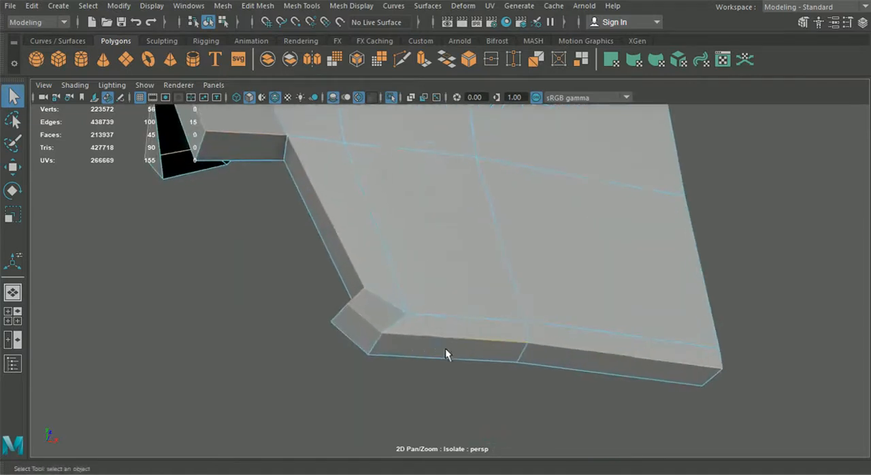
Merge the vertices at the lower flange corner of the headrest shell with a 0.01 distance threshold.
right_click(432, 316)
left_click(386, 113)
left_click(258, 5)
left_click(283, 128)
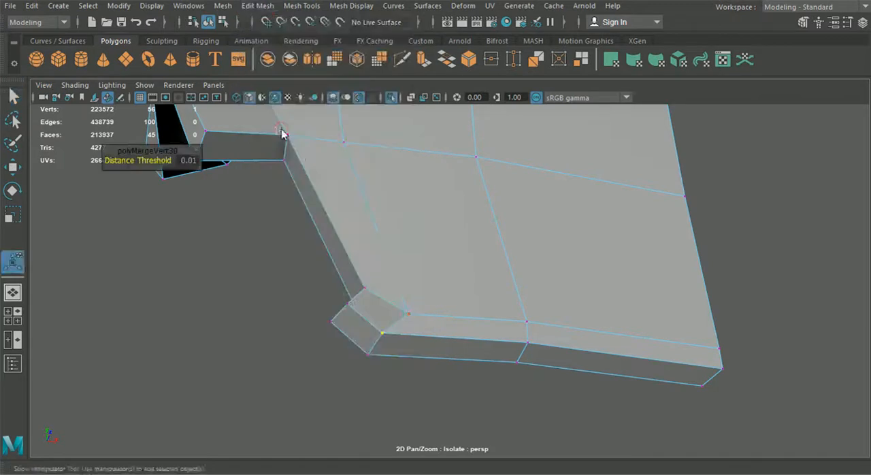
Reselect the headrest shell's outer rim edges along the lower border, shoulder opening, side and top.
right_click(400, 94)
right_click_drag(402, 256, 400, 60)
left_click(447, 338)
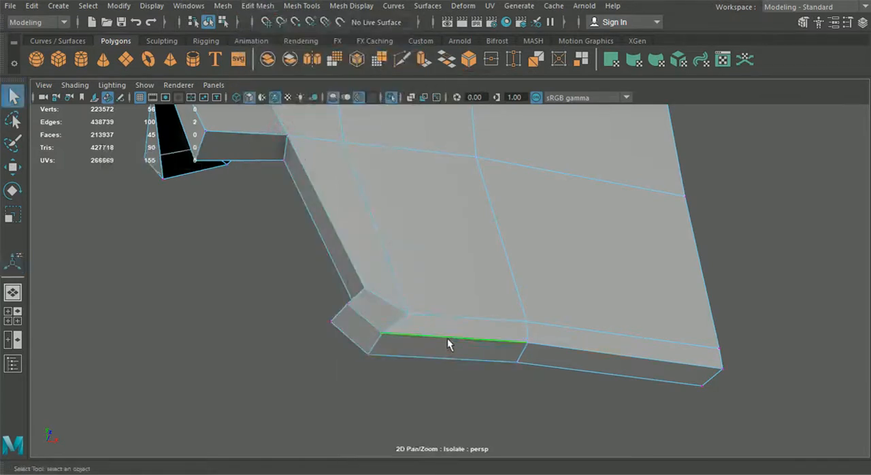
left_click(365, 323, "shift")
left_click(360, 294, "shift")
left_click(359, 271, "shift")
scroll(365, 235, "down", 5)
left_click_drag(365, 235, 361, 220, "alt")
left_click(355, 210, "shift")
left_click(323, 193, "shift")
left_click(293, 177, "shift")
left_click_drag(291, 195, 343, 222, "alt")
double_click(330, 221, "shift")
scroll(402, 237, "down", 5)
left_click_drag(406, 238, 365, 325, "alt")
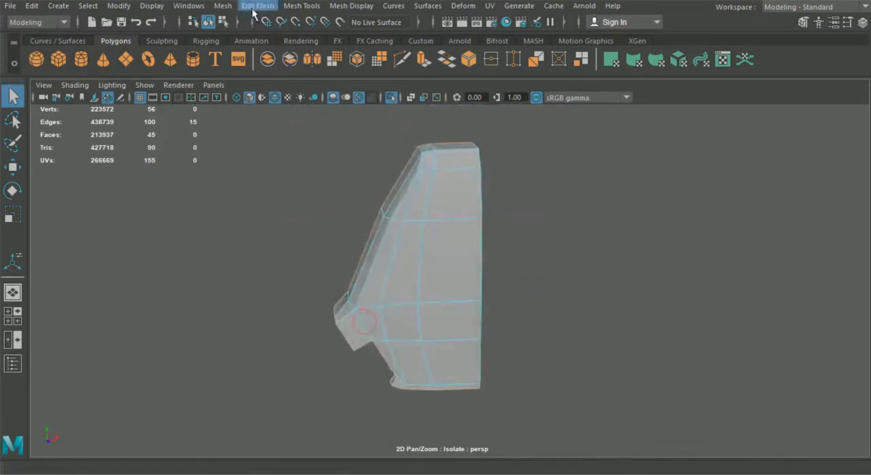
Try to bevel the selected headrest rim edges with Fraction 0.5.
left_click(258, 6)
left_click(269, 53)
scroll(324, 242, "up", 5)
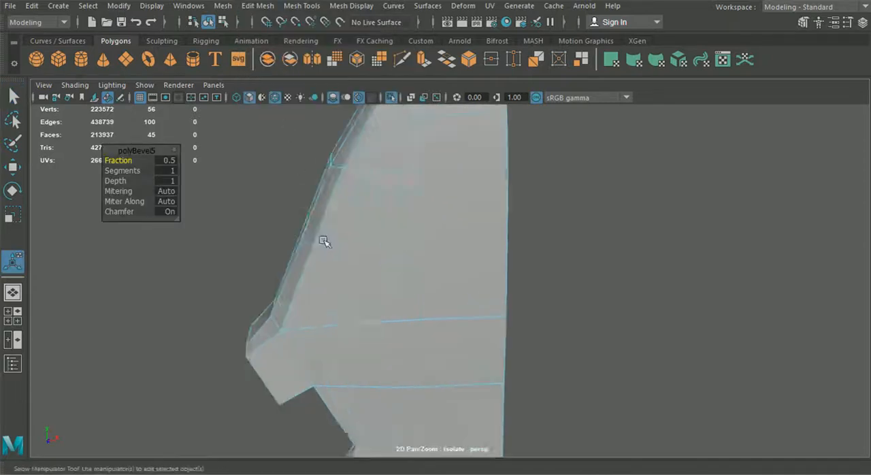
scroll(326, 242, "up", 3)
key("ctrl+z")
scroll(328, 242, "down", 6)
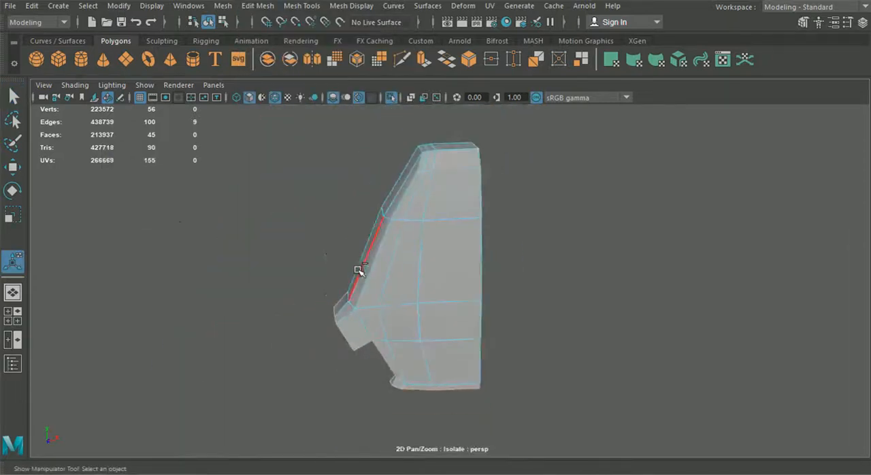
Select all vertices of the headrest shell and merge them with a 0.01 distance threshold.
left_click_drag(441, 289, 525, 245, "alt")
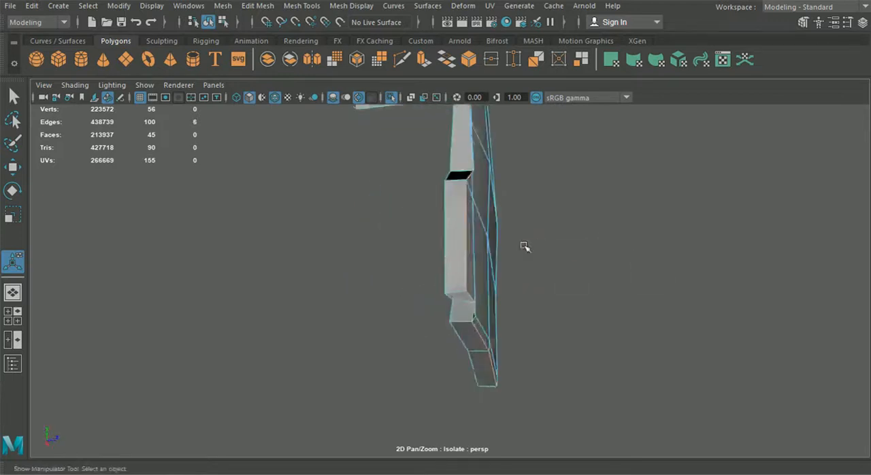
scroll(524, 258, "up", 8)
right_click_drag(367, 128, 311, 101)
scroll(342, 179, "down", 8)
left_click_drag(342, 179, 571, 356)
scroll(576, 372, "up", 5)
middle_click_drag(485, 243, 455, 295, "alt")
left_click(223, 6)
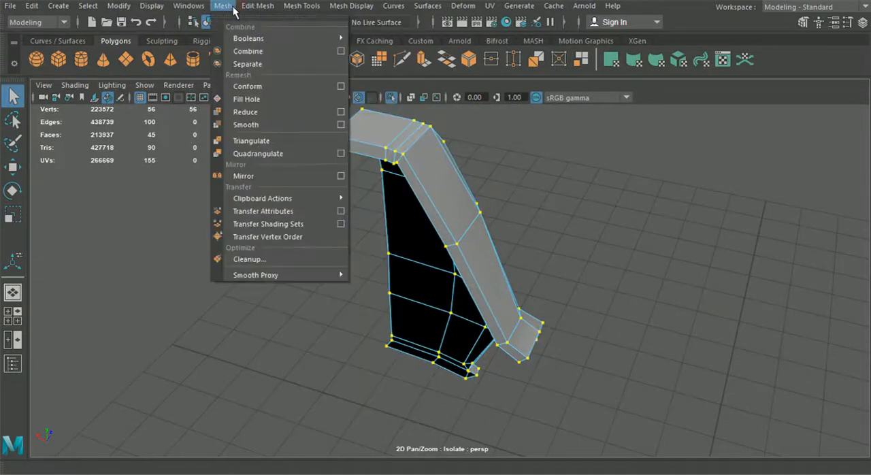
mouse_move(257, 5)
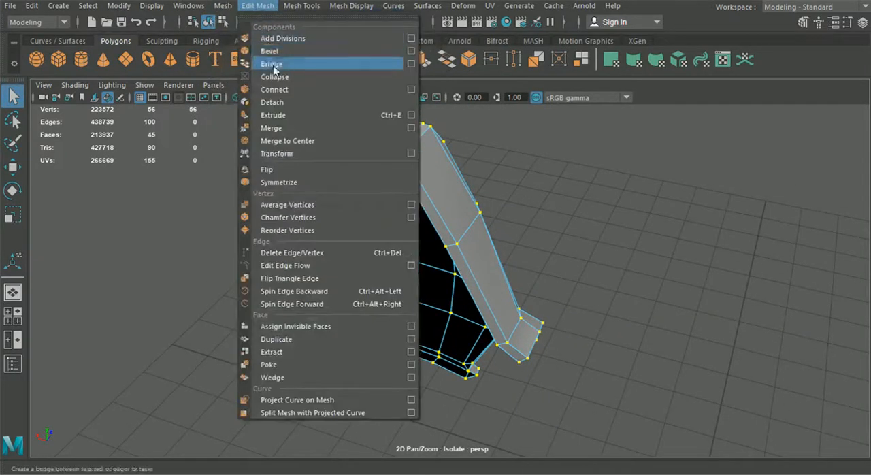
left_click(284, 126)
Return to object selection and examine the shell's lower flange corner, comparing the smooth preview with the unsmoothed mesh.
left_click_drag(317, 142, 235, 46, "alt")
left_click(208, 22)
left_click(584, 252)
left_click_drag(584, 252, 536, 235, "alt")
scroll(470, 321, "up", 5)
left_click_drag(464, 326, 403, 352, "alt")
middle_click_drag(402, 352, 441, 221, "alt")
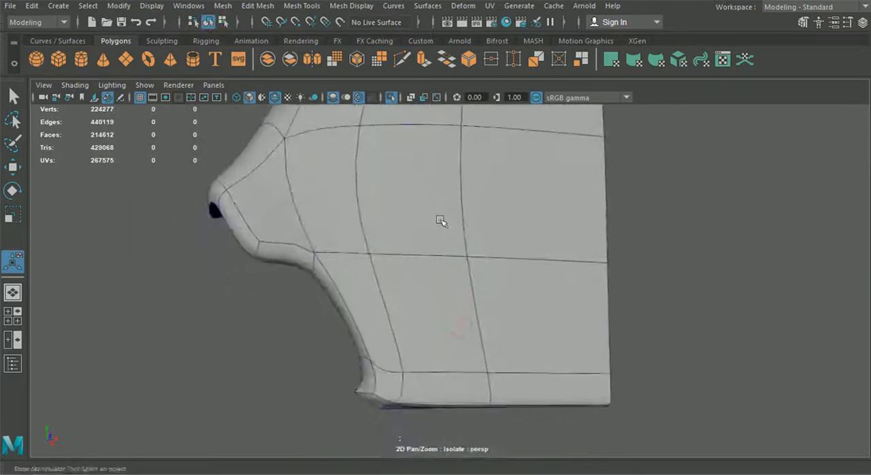
left_click_drag(441, 221, 369, 392, "alt")
left_click_drag(324, 270, 426, 330, "alt")
left_click(461, 313)
key("1")
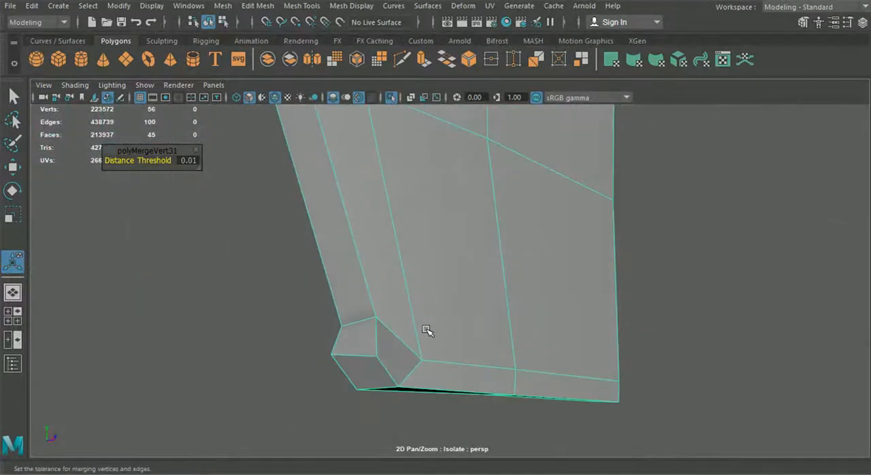
key("3")
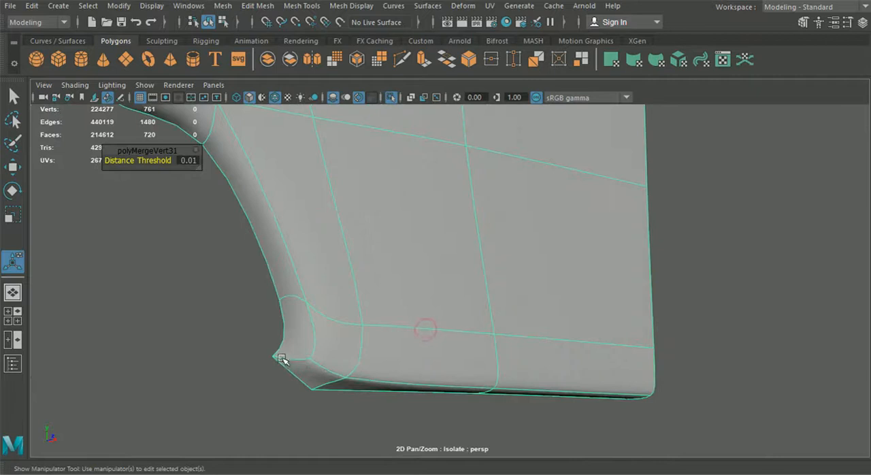
Leave the smooth preview and delete the small flange faces at the headrest shell's lower corner.
key("1")
right_click_drag(321, 355, 314, 136)
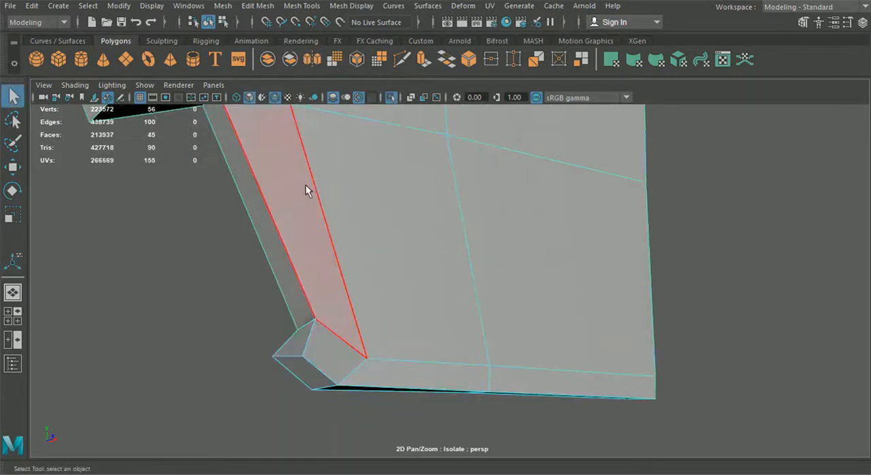
left_click(298, 374)
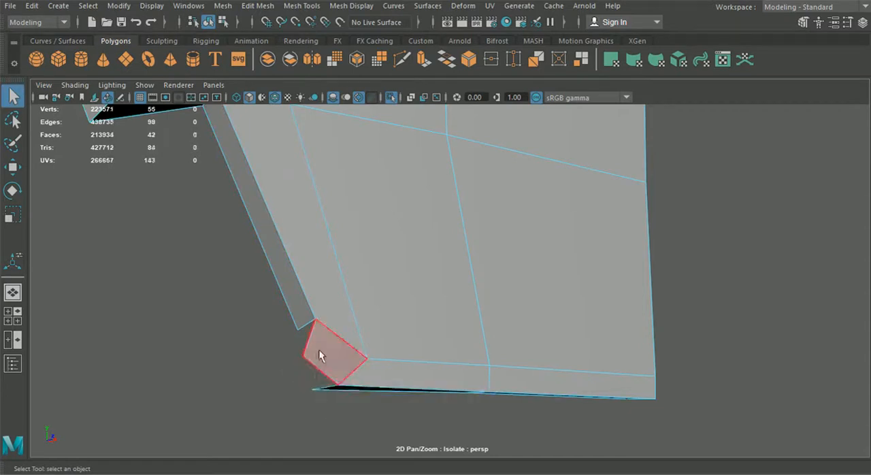
Extrude the two open edges at the lower corner with a Local Translate Z of about 0.087.
right_click_drag(321, 110, 327, 83)
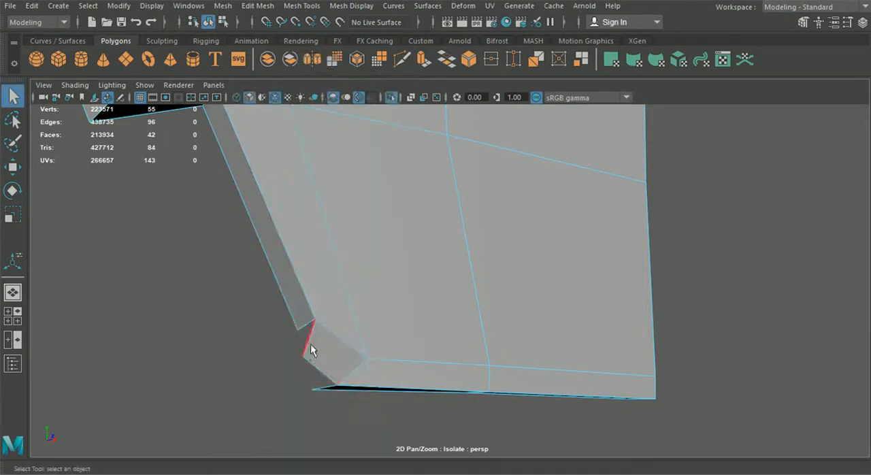
left_click_drag(315, 384, 381, 361, "alt")
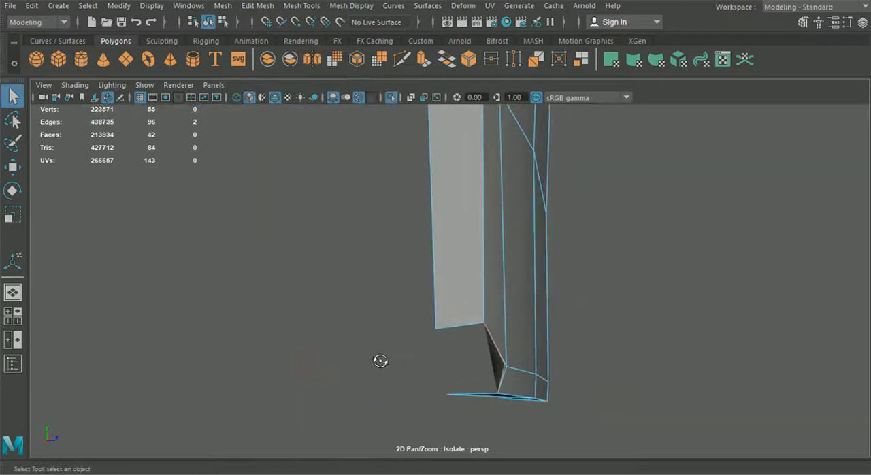
key("ctrl+e")
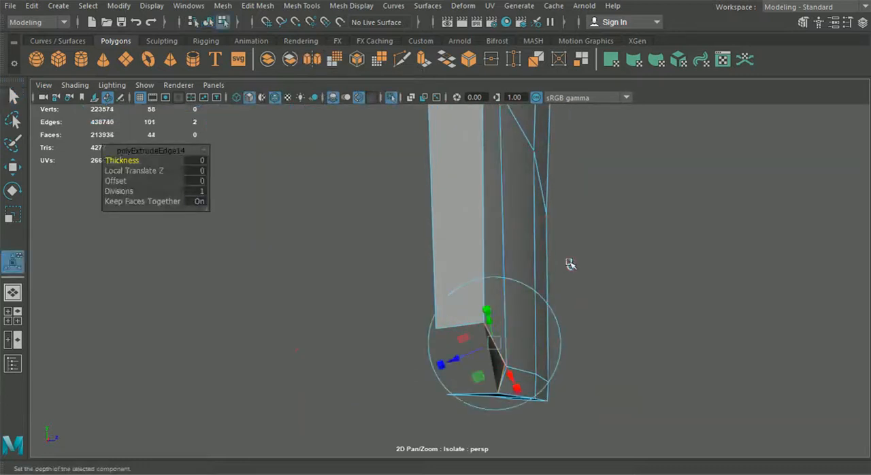
left_click(570, 265)
left_click_drag(453, 365, 412, 382)
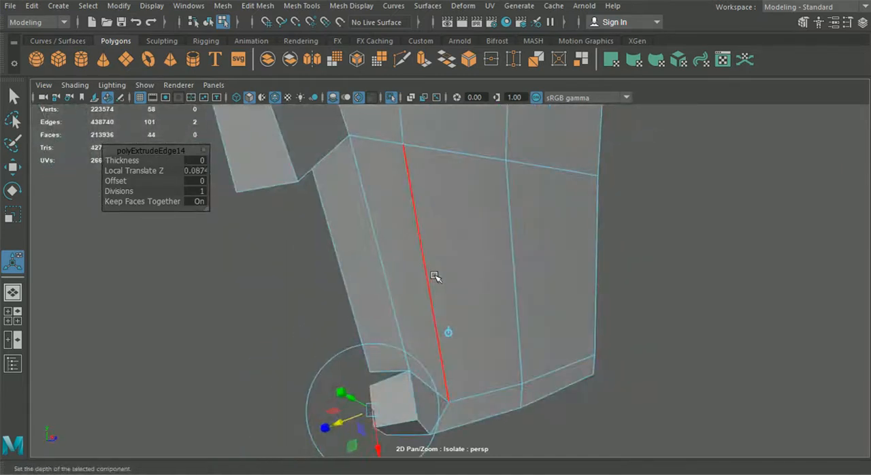
Snap the new corner strip's end vertices onto the adjoining flange vertices and merge each overlapping pair.
right_click_drag(374, 112, 355, 97)
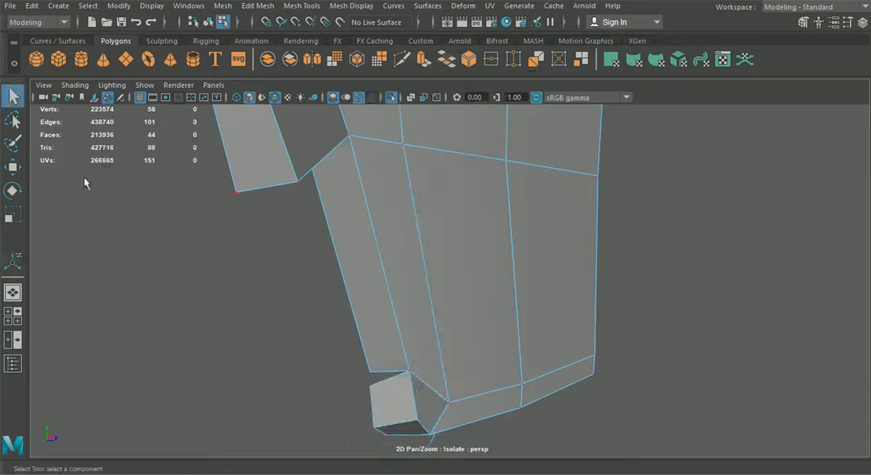
left_click(17, 171)
left_click_drag(373, 386, 370, 373)
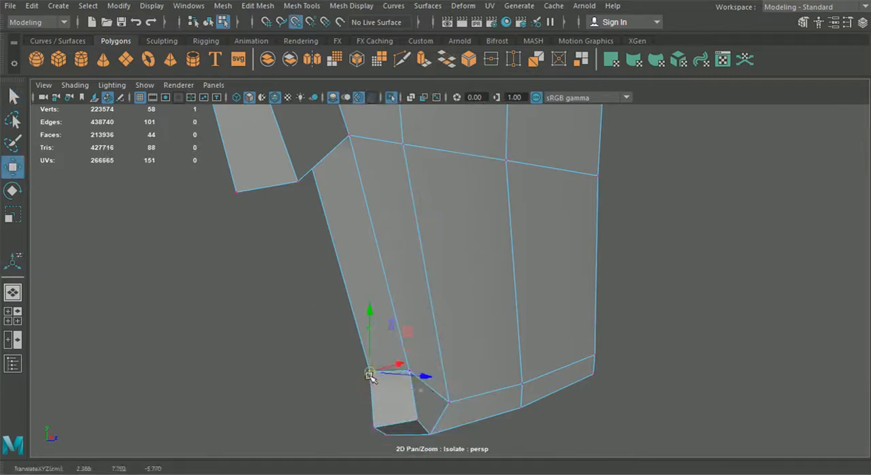
left_click(224, 6)
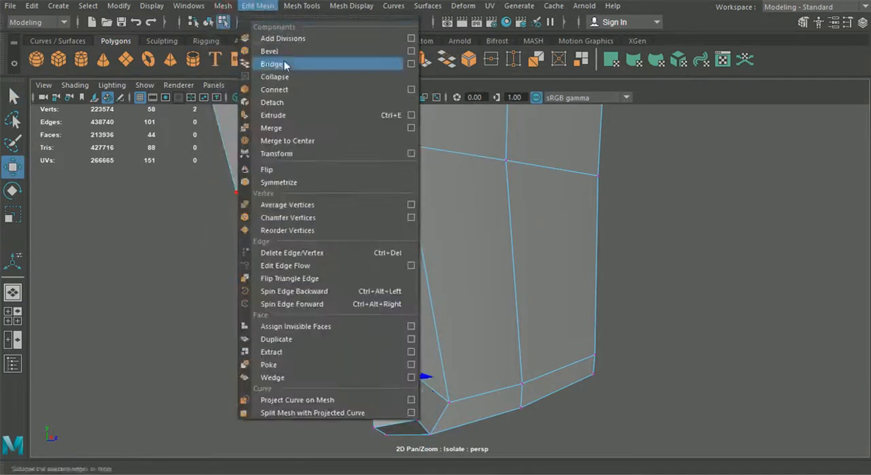
left_click(300, 129)
left_click_drag(381, 293, 341, 312, "alt")
key("g")
Move the lower corner's outer flange vertex to even out the corner, and return to object selection.
left_click_drag(304, 262, 270, 255)
key("w")
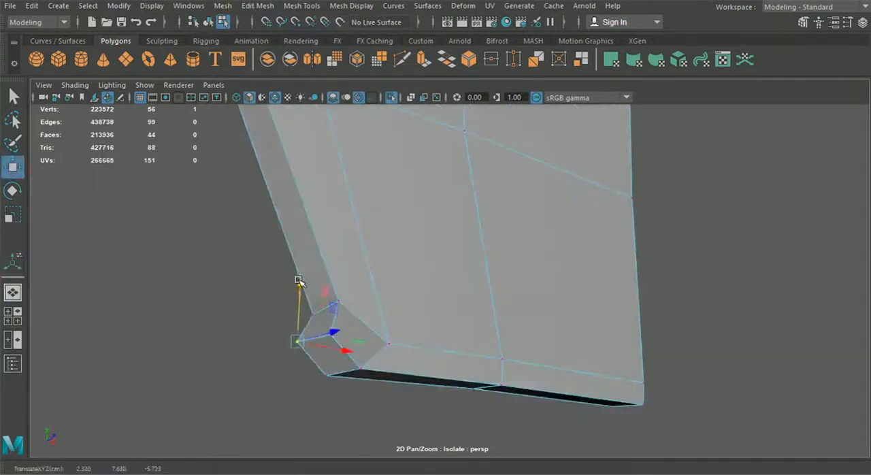
left_click_drag(298, 281, 252, 298, "alt")
left_click_drag(307, 389, 339, 389)
left_click_drag(277, 331, 279, 332)
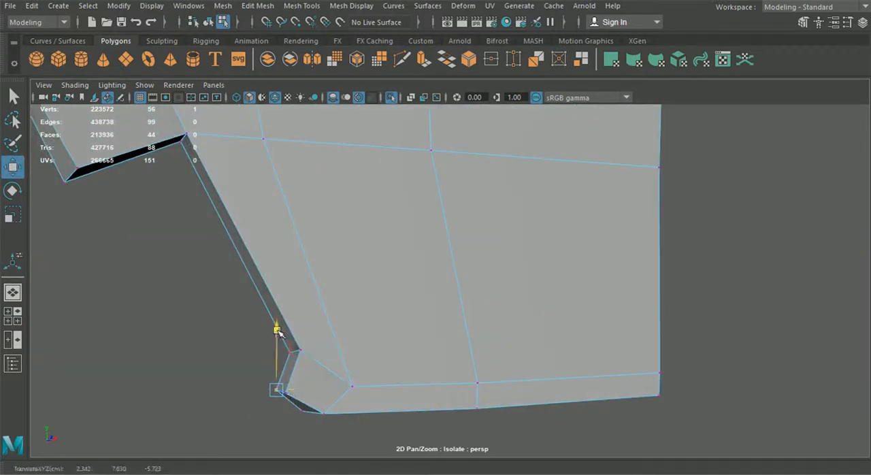
scroll(298, 327, "down", 4)
left_click(209, 23)
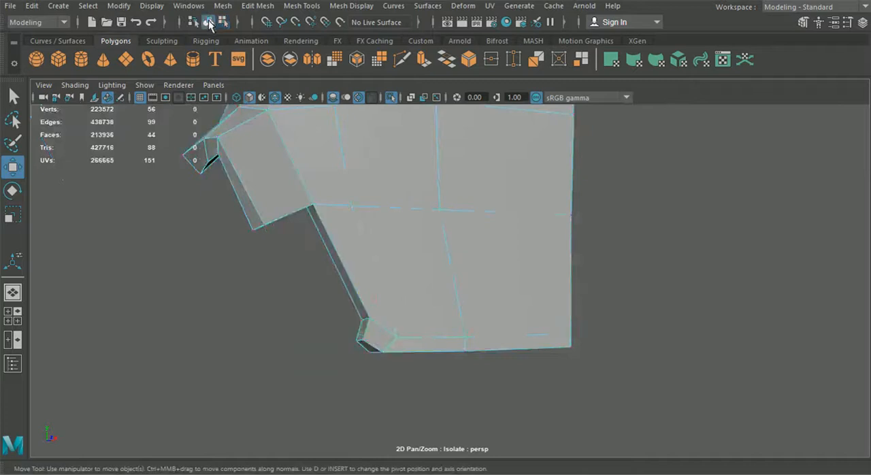
Check the lower corner in smooth preview, return to the unsmoothed mesh, and delete the three flange faces around that corner.
key("3")
left_click(411, 375)
left_click_drag(411, 375, 352, 326, "alt")
scroll(352, 326, "up", 5)
left_click(247, 311)
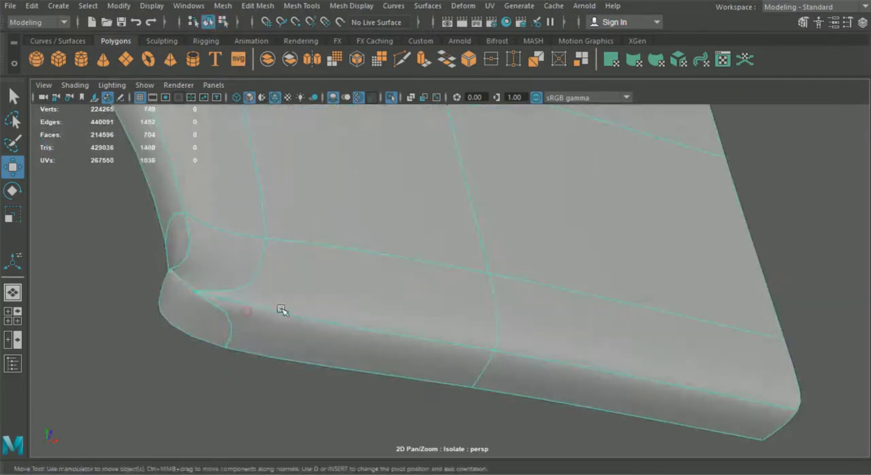
key("1")
right_click_drag(304, 311, 300, 128)
left_click(199, 304)
left_click(200, 304)
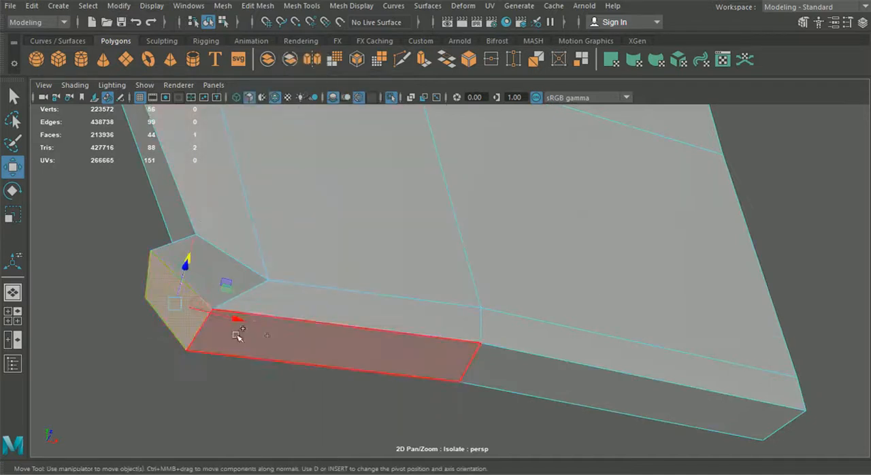
left_click(294, 340, "shift")
key("Delete")
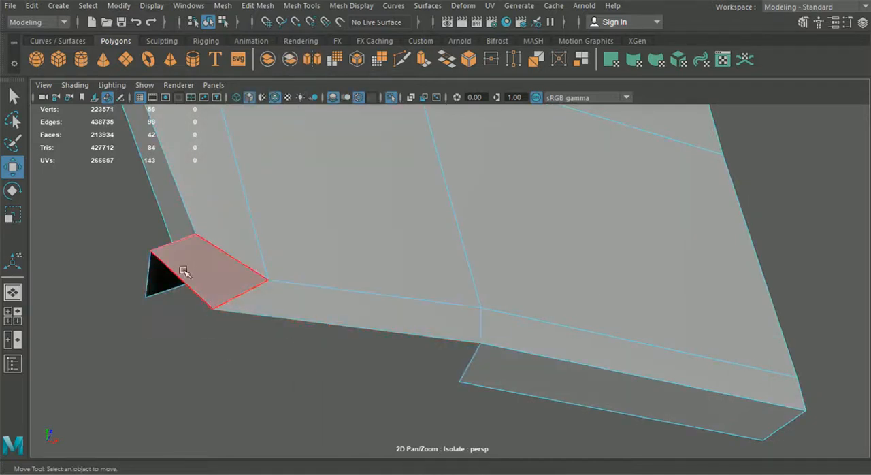
left_click(155, 288)
key("Delete")
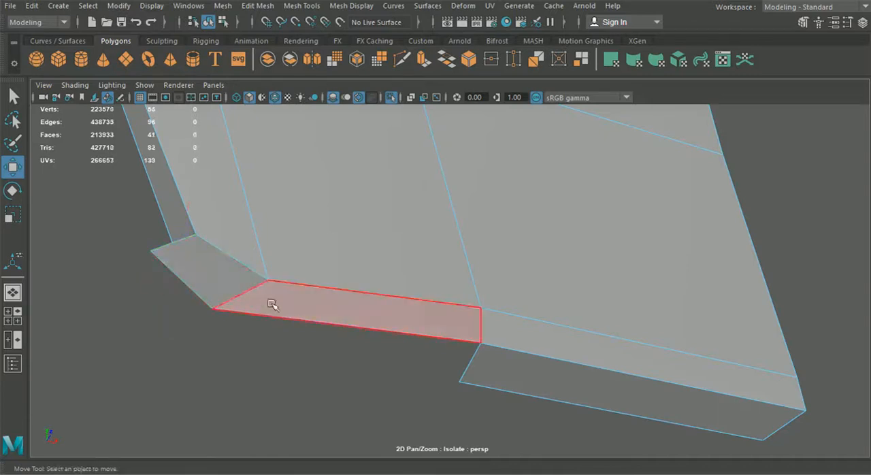
Merge the vertices around the opened lower corner of the headrest shell, one vertex group at a time.
left_click_drag(294, 305, 322, 315, "alt")
right_click_drag(362, 348, 298, 107)
left_click_drag(386, 403, 385, 402)
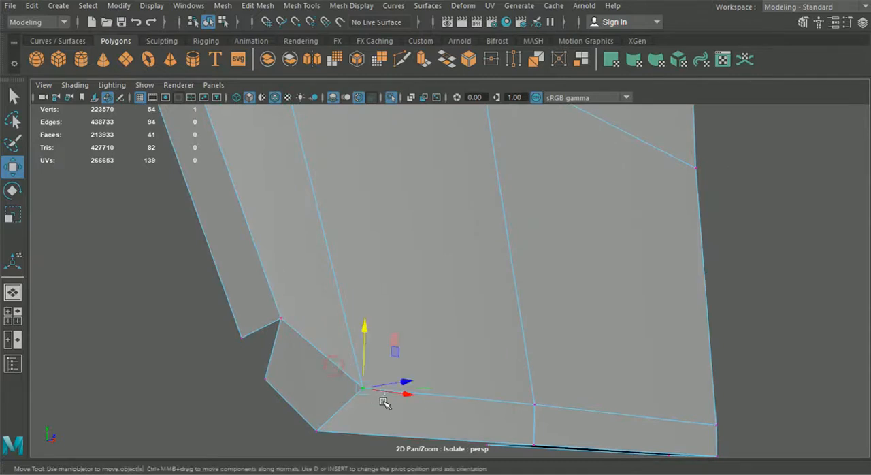
left_click(257, 6)
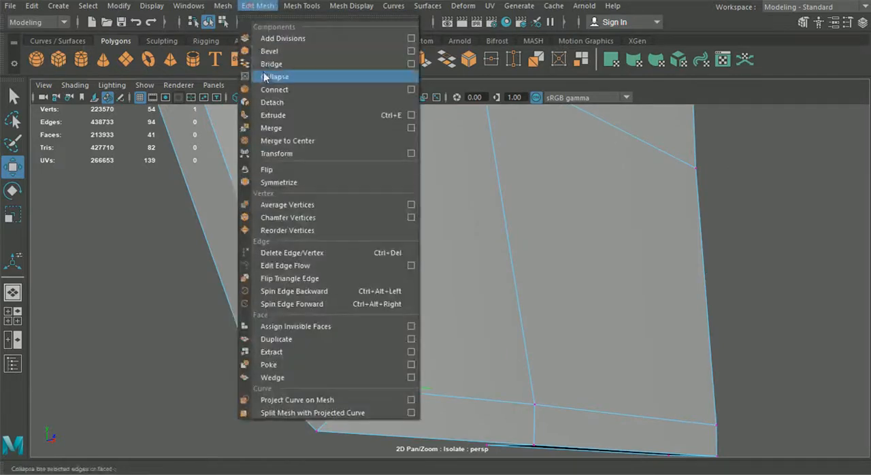
left_click(281, 126)
left_click_drag(300, 399, 327, 450)
key("g")
left_click_drag(242, 366, 291, 393)
key("g")
left_click_drag(263, 291, 345, 333)
key("g")
Extrude the open edges around the lower corner backward to rebuild the missing flange strip.
left_click(14, 98)
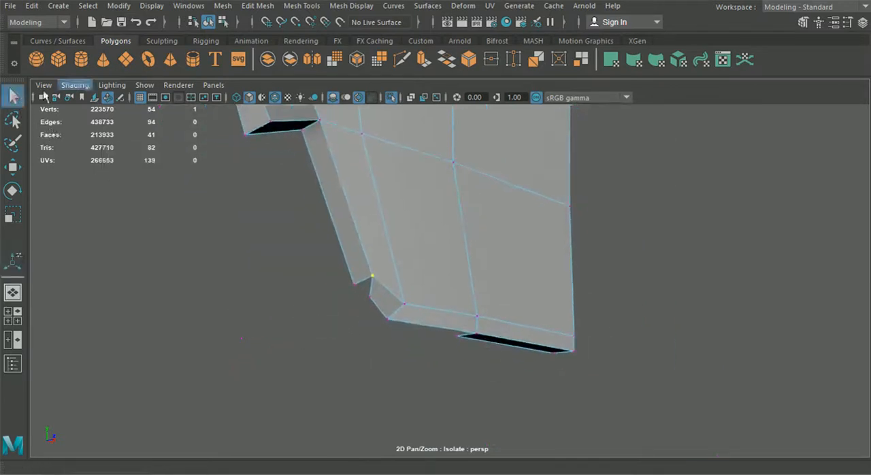
right_click_drag(341, 147, 337, 43)
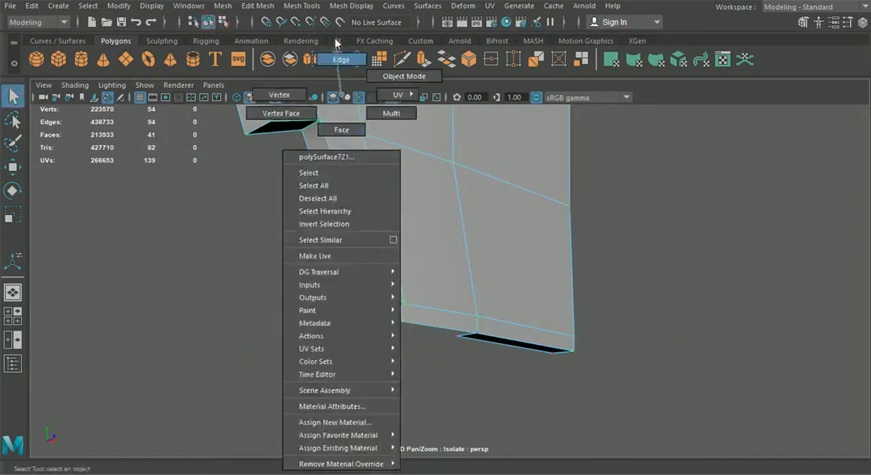
left_click_drag(384, 216, 400, 248, "alt")
left_click(417, 350)
key("ctrl+e")
left_click_drag(469, 242, 473, 346, "alt")
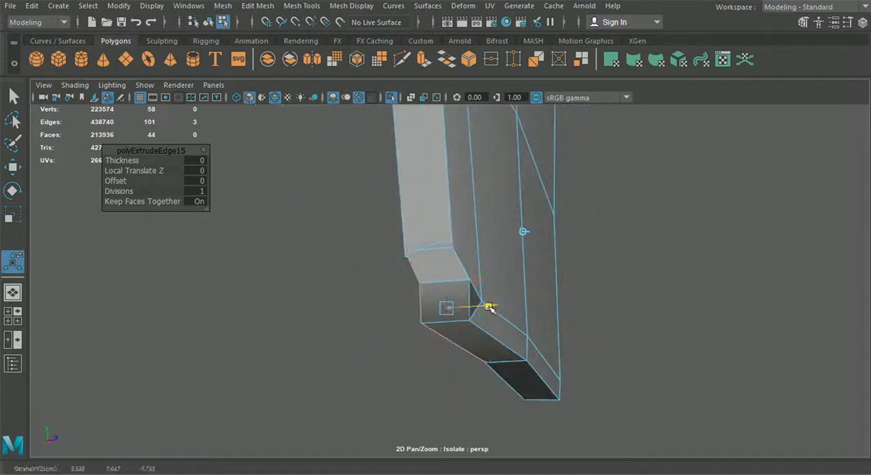
Merge the overlapping vertices where the new corner strip meets the adjoining flange, using a distance threshold of 0.01.
right_click_drag(480, 177, 413, 97)
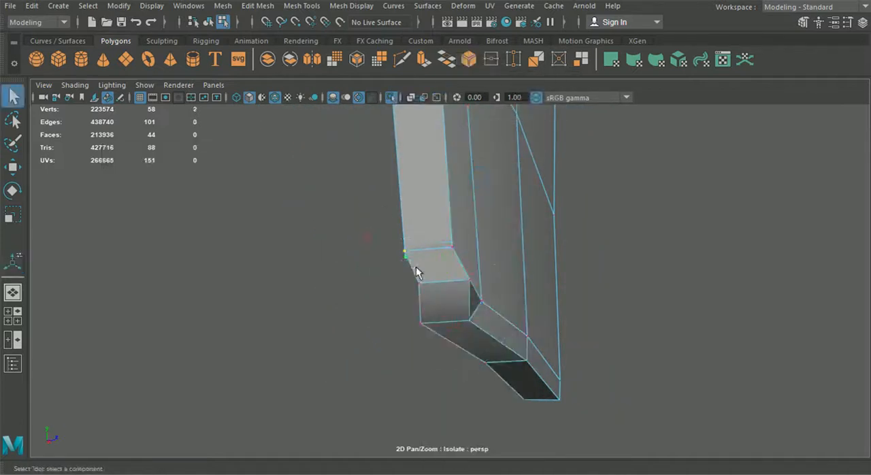
left_click(222, 5)
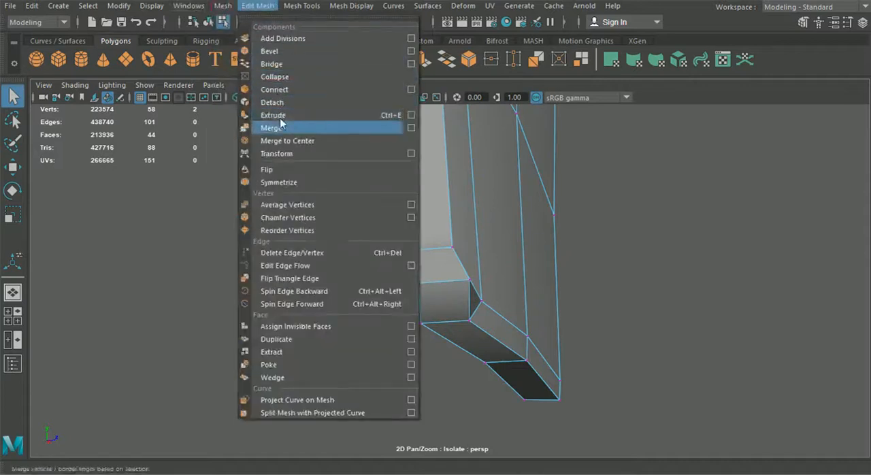
left_click(275, 128)
left_click_drag(491, 359, 526, 361)
key("g")
left_click_drag(465, 316, 475, 326)
key("g")
left_click_drag(465, 271, 475, 284)
key("g")
left_click_drag(445, 230, 459, 253)
key("g")
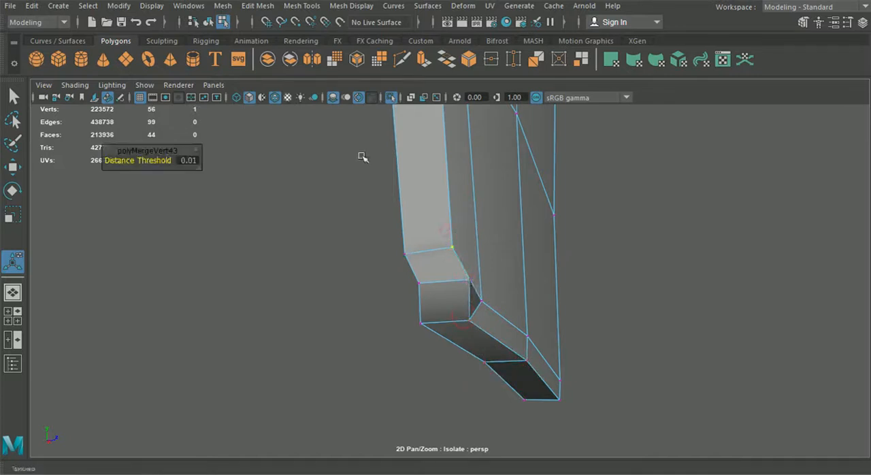
Examine how the rebuilt lower corner behaves in smooth preview and on the unsmoothed mesh.
left_click(210, 27)
key("3")
left_click_drag(344, 265, 272, 373, "alt")
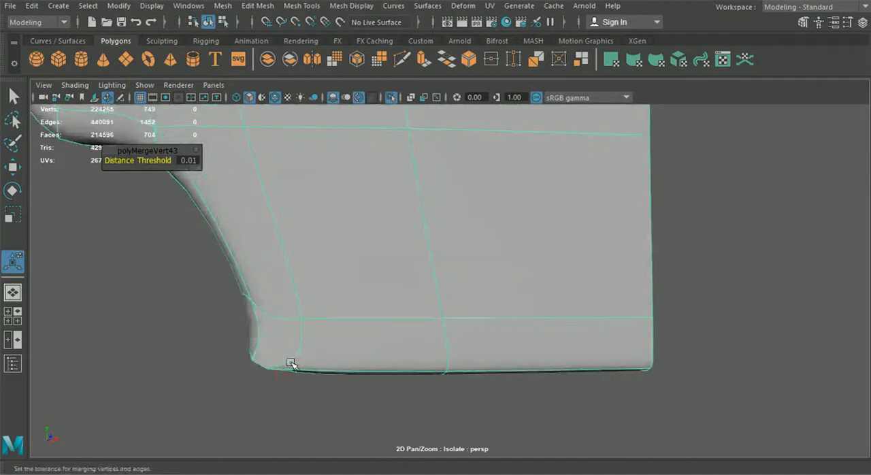
left_click_drag(276, 341, 327, 320, "alt")
key("1")
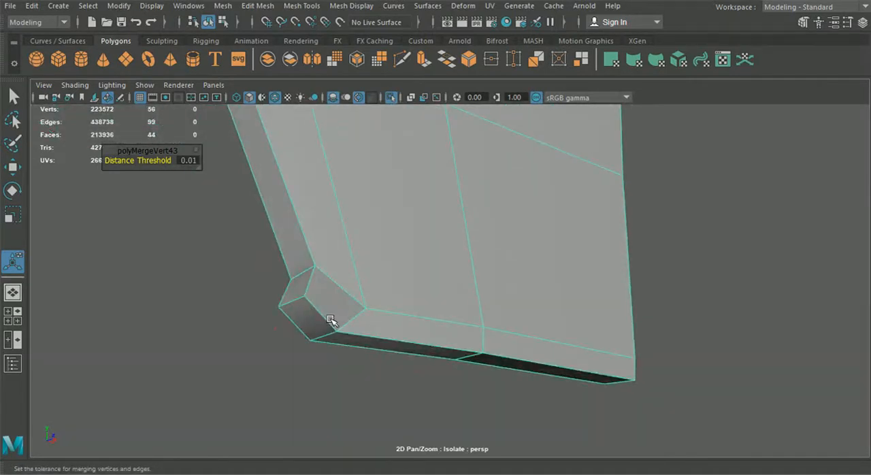
left_click_drag(365, 311, 303, 299, "alt")
right_click_drag(295, 254, 286, 343)
left_click(210, 23)
key("3")
key("1")
Delete the front faces at the lower corner and extrude the upper edge of the resulting hole.
left_click(277, 308)
key("Delete")
right_click_drag(306, 295, 306, 253)
left_click(297, 291)
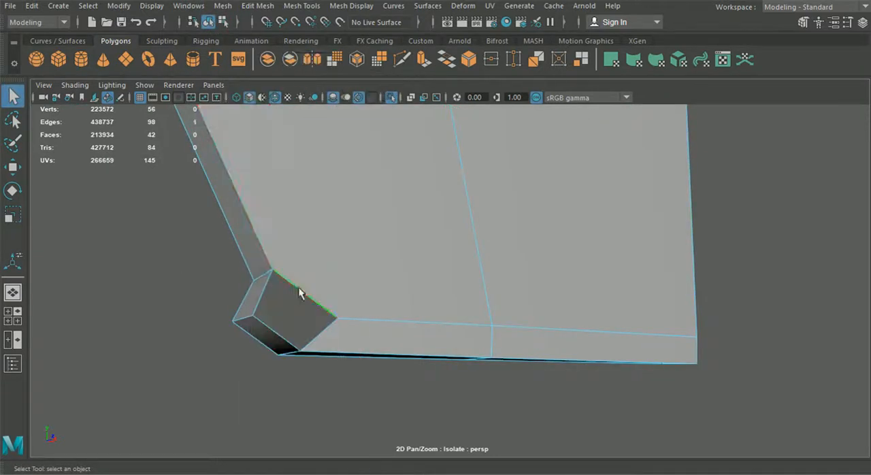
key("ctrl+e")
left_click_drag(289, 320, 281, 327)
right_click_drag(423, 266, 371, 264)
Move the extruded edge's vertices onto the neighbouring corner vertices and merge the overlapping ones.
left_click(12, 167)
left_click_drag(240, 262, 270, 292)
left_click(258, 6)
left_click(300, 75)
key("w")
left_click_drag(331, 327, 302, 352)
left_click(257, 6)
left_click(277, 129)
Examine the closed lower corner and the whole headrest shell in smooth preview.
key("F8")
key("q")
key("3")
scroll(234, 222, "down", 5)
left_click_drag(235, 222, 299, 223, "alt")
left_click(355, 220)
key("1")
Select the outer rim edges along the shell's tab, notch and lower border and bevel them.
right_click_drag(355, 220, 355, 179)
left_click_drag(355, 220, 436, 290, "alt")
left_click(460, 325, "shift")
left_click_drag(460, 326, 491, 344, "alt")
left_click(422, 253, "shift")
left_click(459, 313, "shift")
left_click(225, 7)
mouse_move(257, 6)
left_click(268, 51)
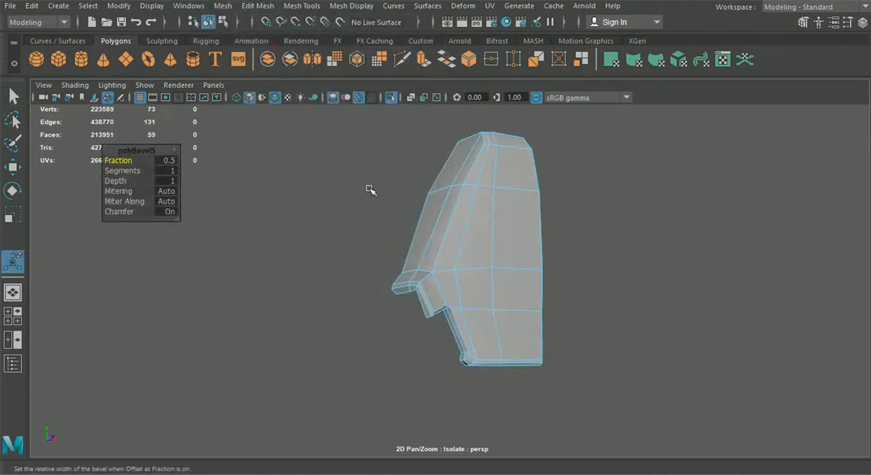
Set the rim bevel's Fraction to 0.4 and its Segments to 2.
right_click_drag(370, 190, 369, 237, "alt")
middle_click_drag(370, 237, 365, 220, "alt")
left_click_drag(366, 219, 354, 216, "alt")
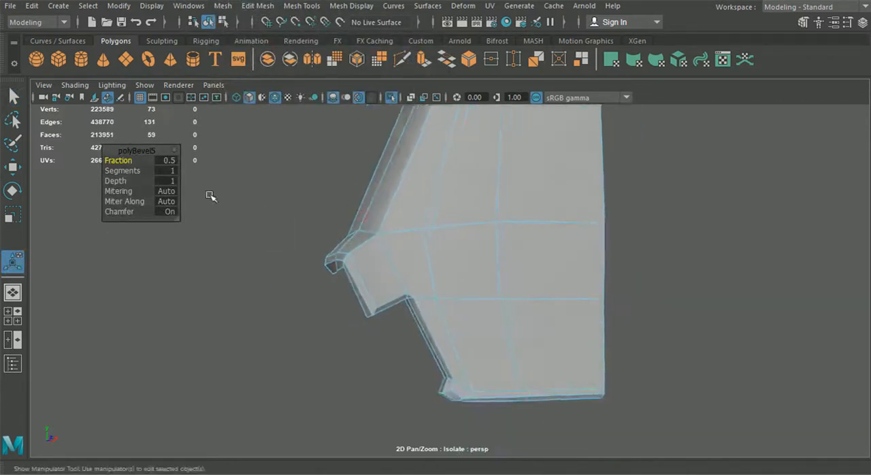
left_click_drag(130, 161, 134, 173)
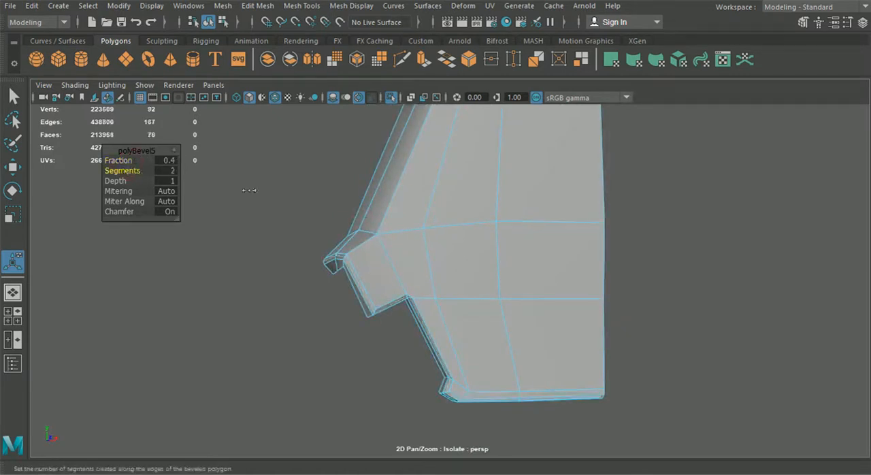
left_click_drag(332, 207, 367, 214, "alt")
Examine the beveled rim in smooth preview and inspect the unsmoothed topology around the notch.
left_click(204, 22)
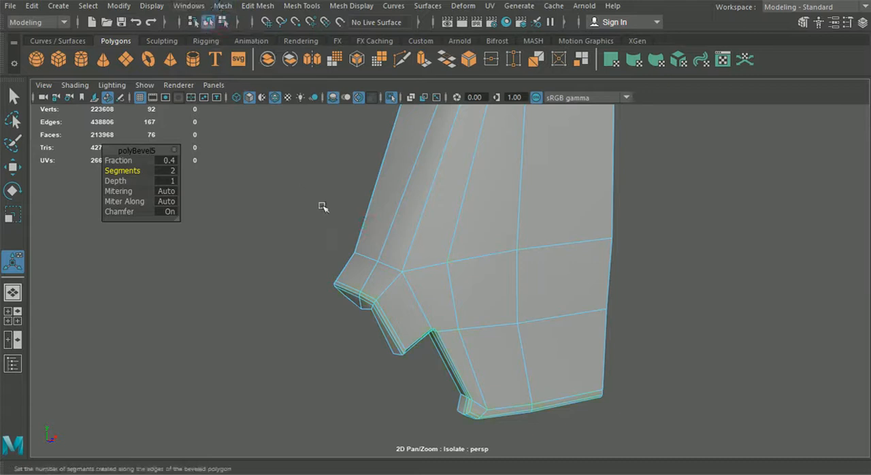
key("3")
left_click(297, 235)
scroll(430, 258, "down", 3)
left_click_drag(429, 259, 385, 239, "alt")
left_click(421, 273)
key("1")
left_click_drag(421, 273, 383, 315, "alt")
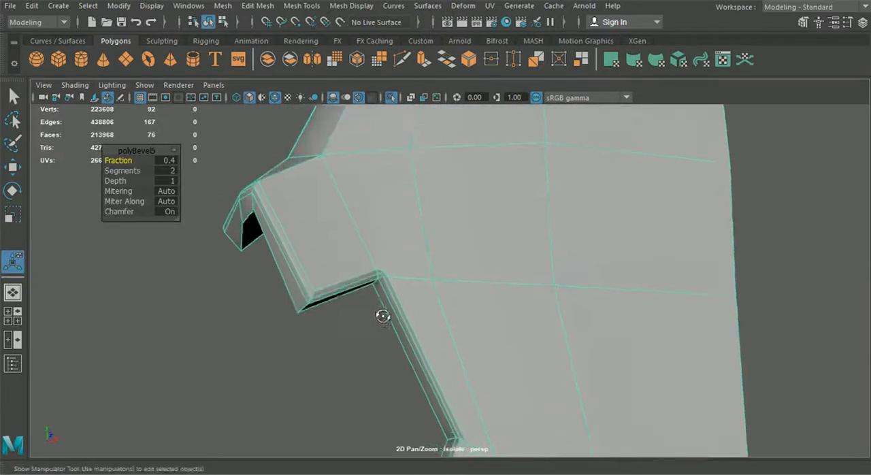
Multi-Cut an edge from the notch's inner corner to the vertex on the horizontal loop above, and check it in smooth preview.
left_click(402, 59)
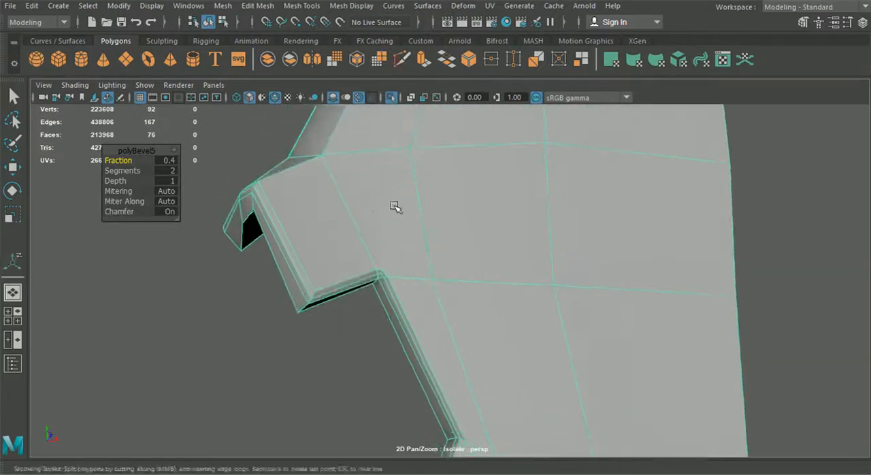
left_click(382, 272)
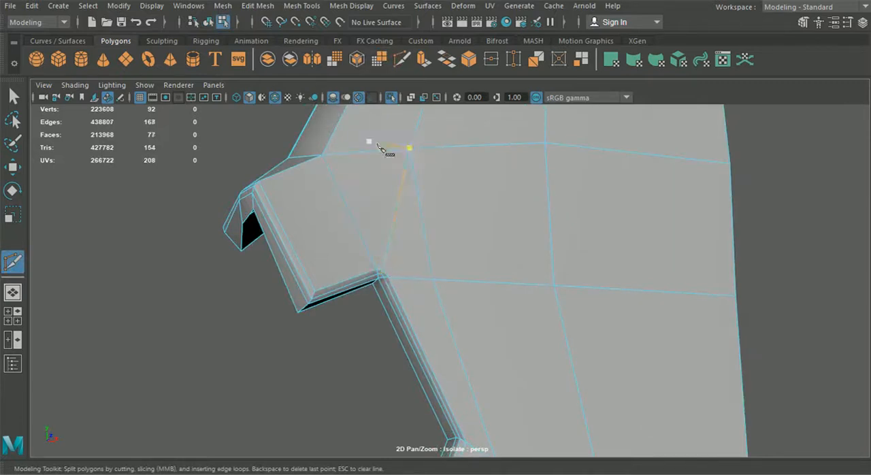
left_click(13, 97)
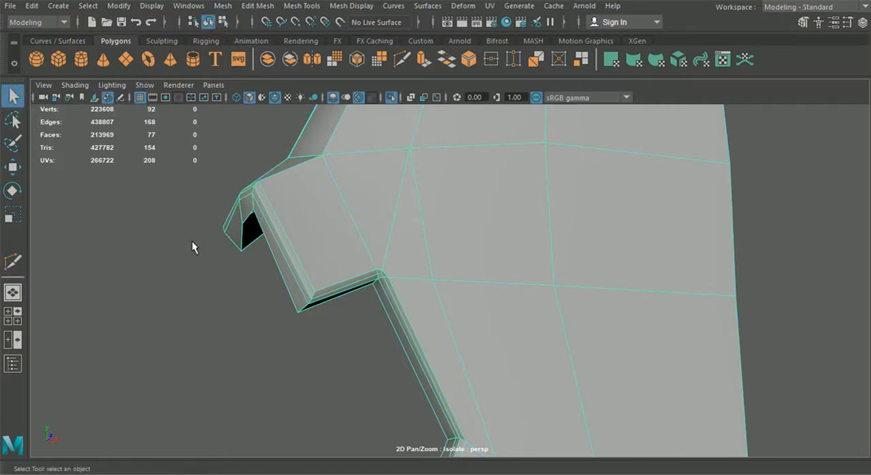
key("3")
left_click(188, 294)
left_click_drag(187, 294, 401, 270, "alt")
left_click(363, 288)
key("1")
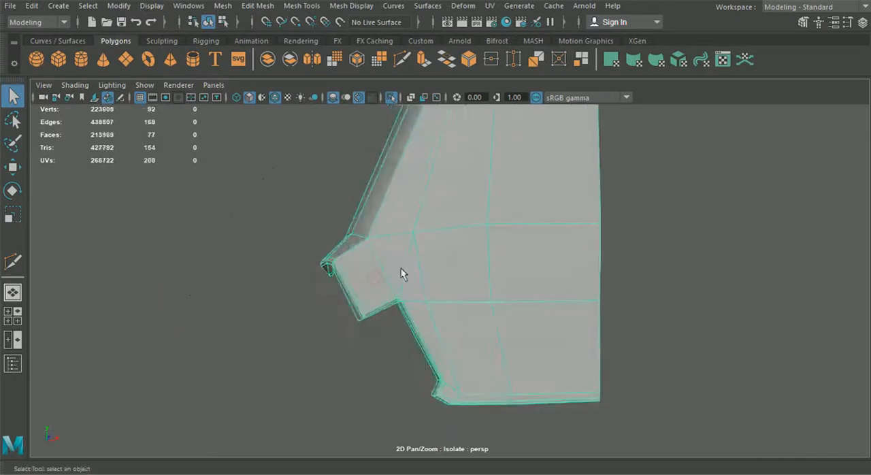
Insert one horizontal edge loop just below the notch corner and another just above the lower flange.
scroll(414, 255, "up", 5)
left_click(260, 6)
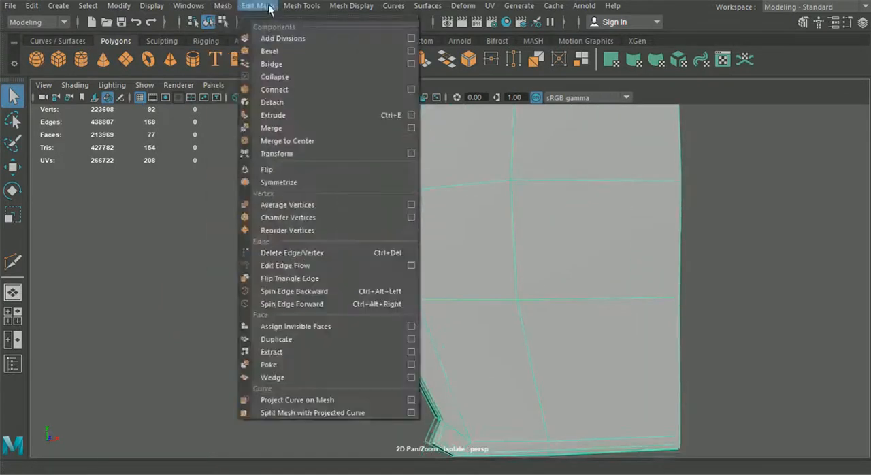
mouse_move(292, 8)
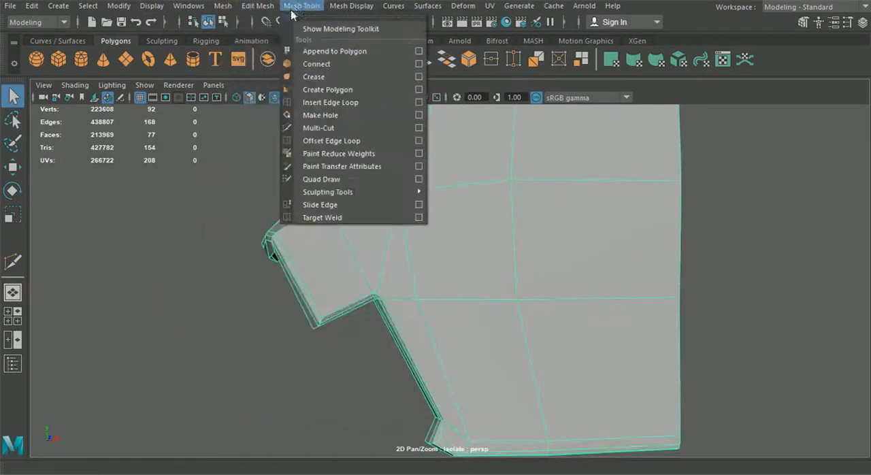
left_click(318, 102)
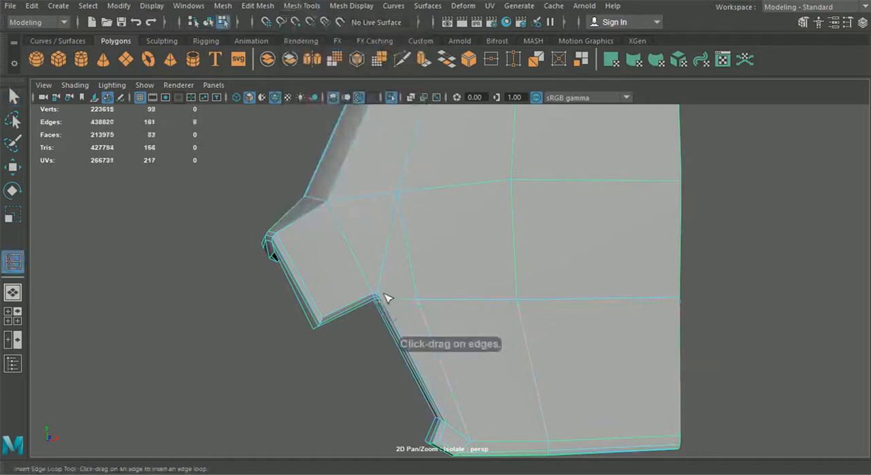
scroll(385, 294, "down", 3)
middle_click_drag(375, 293, 321, 227, "alt")
scroll(322, 228, "up", 3)
left_click_drag(358, 307, 364, 312)
scroll(364, 300, "down", 2)
left_click(13, 98)
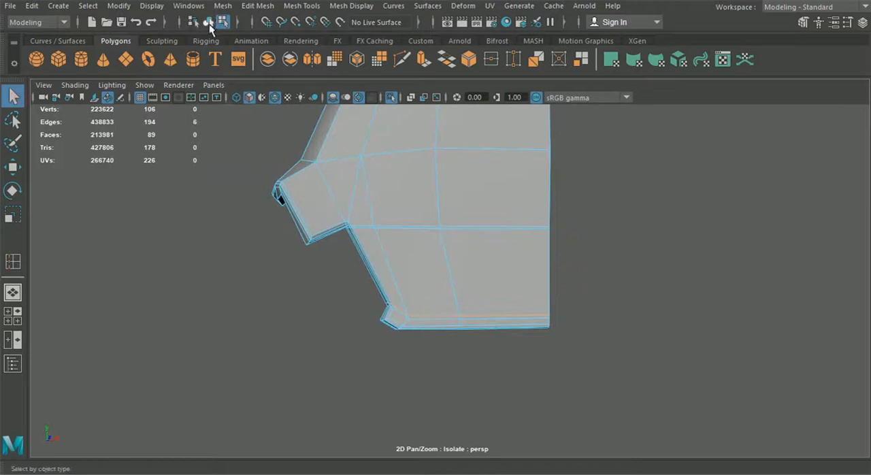
Check the smoothing, and insert one edge loop through the protruding tab and another close to the shell's bottom edge.
key("3")
left_click(322, 284)
left_click_drag(324, 286, 357, 307, "alt")
left_click(311, 244)
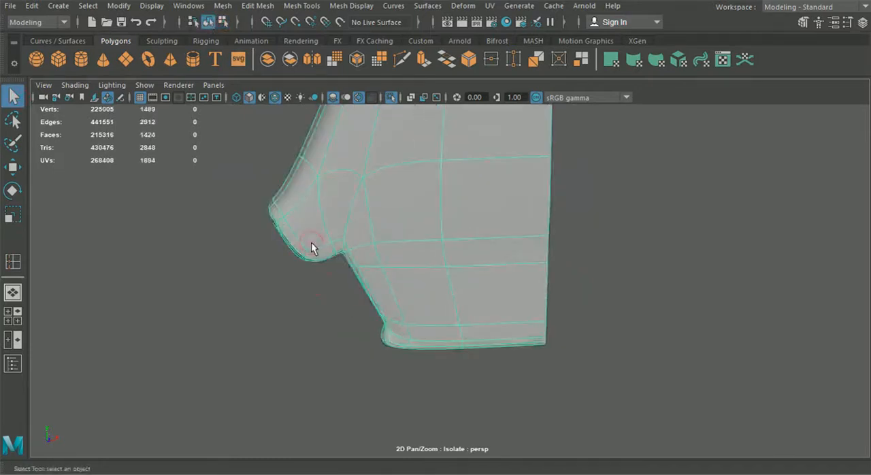
key("1")
left_click(301, 5)
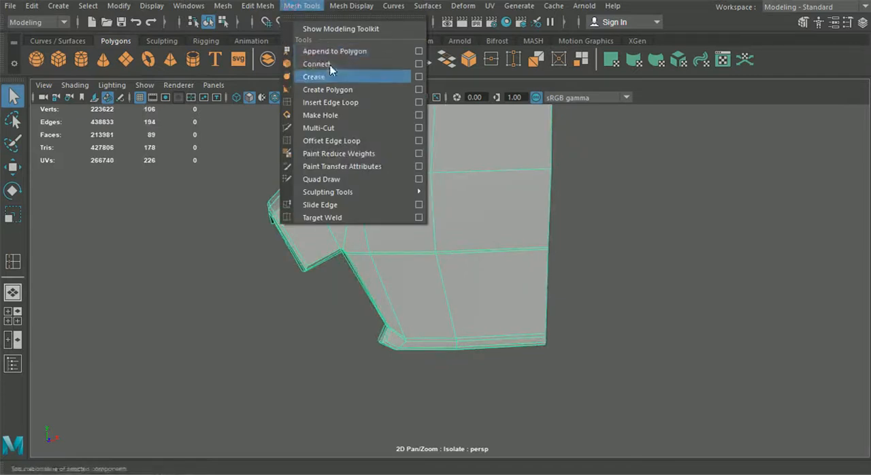
left_click(331, 102)
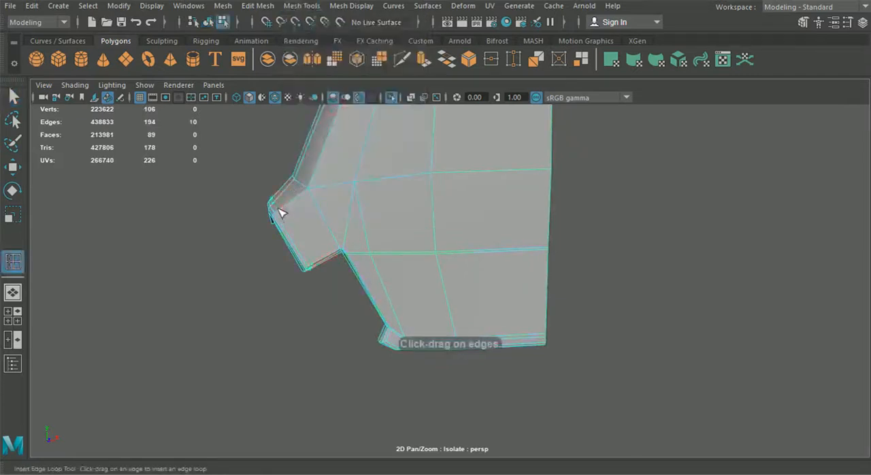
scroll(363, 219, "down", 1)
middle_click_drag(352, 202, 343, 163, "alt")
scroll(391, 277, "up", 6)
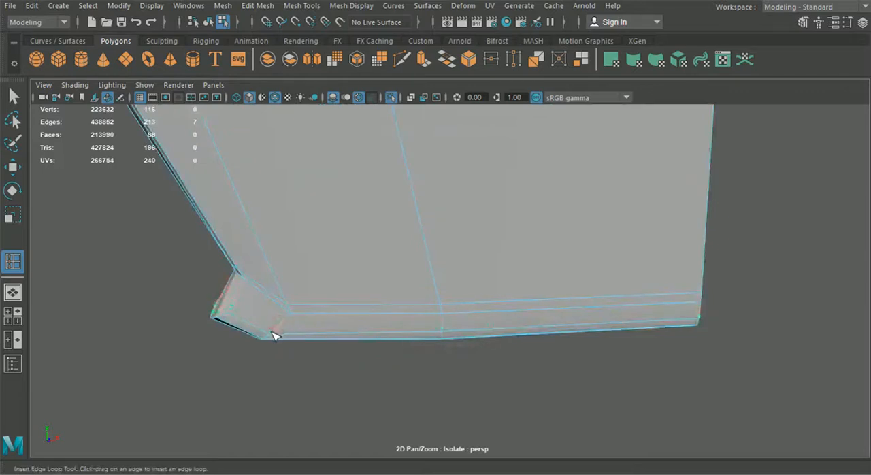
left_click_drag(271, 332, 269, 335)
scroll(290, 297, "down", 3)
middle_click_drag(298, 281, 305, 308, "alt")
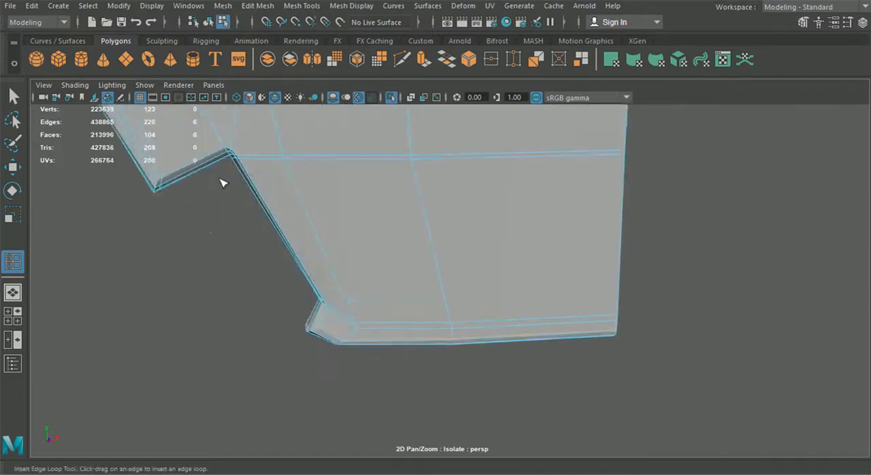
Return to object selection, show the shell in smooth preview, and turn off its wireframe overlay.
middle_click_drag(223, 183, 254, 225, "alt")
left_click(14, 97)
left_click(208, 23)
scroll(326, 236, "down", 5)
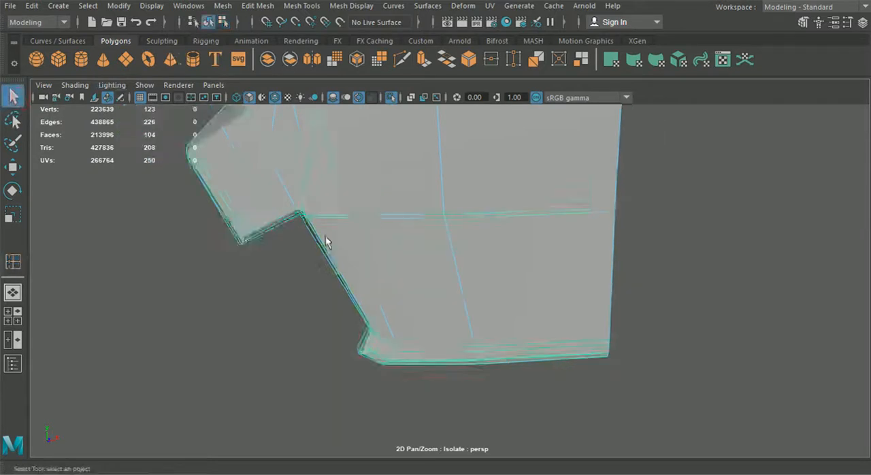
key("3")
left_click(343, 261)
left_click_drag(379, 263, 322, 259, "alt")
left_click(275, 97)
left_click_drag(347, 177, 385, 207, "alt")
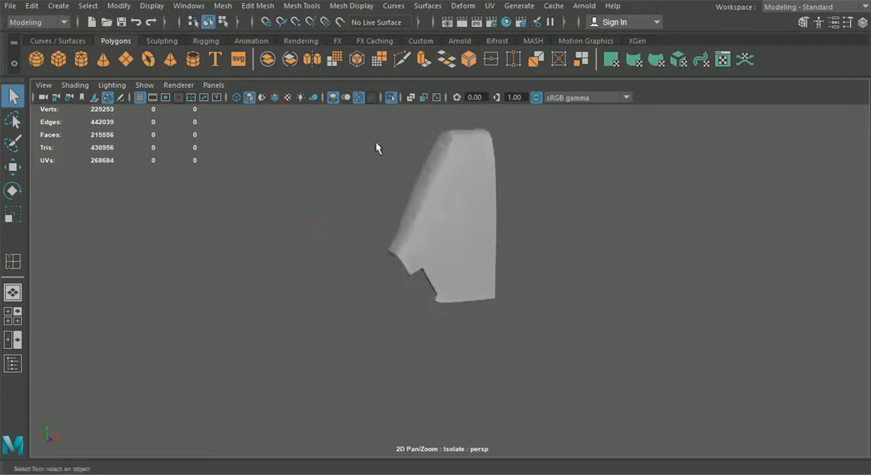
Exit the isolated view and show the backrest's front panel in smooth preview.
left_click(390, 99)
left_click_drag(425, 232, 343, 264, "alt")
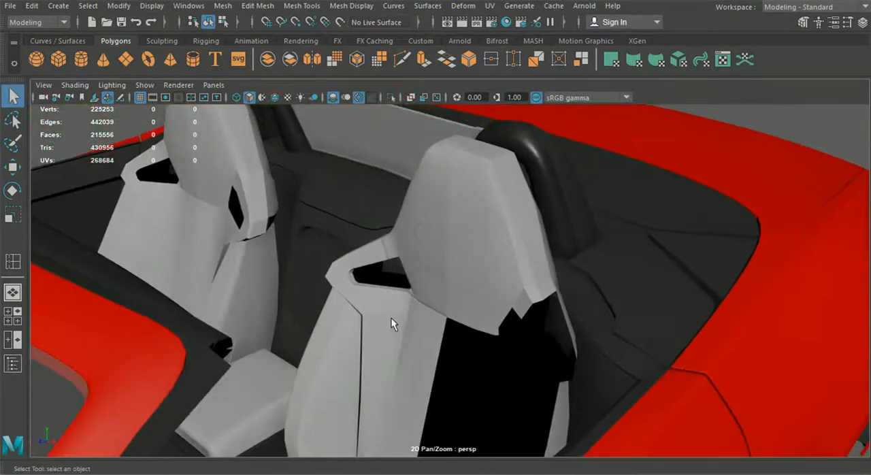
scroll(382, 310, "up", 4)
left_click(321, 247)
key("3")
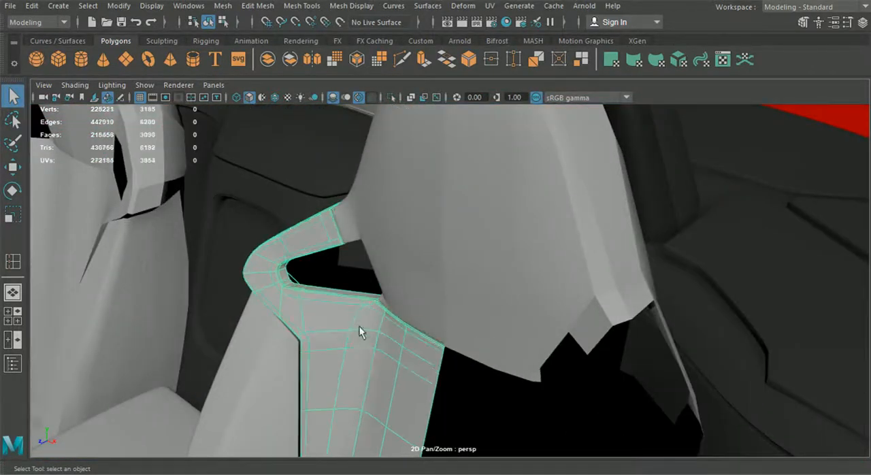
Delete the leftover outer half of the headrest on the seat being rebuilt.
scroll(360, 339, "down", 5)
left_click(780, 204)
left_click_drag(780, 205, 467, 284, "alt")
scroll(455, 270, "up", 3)
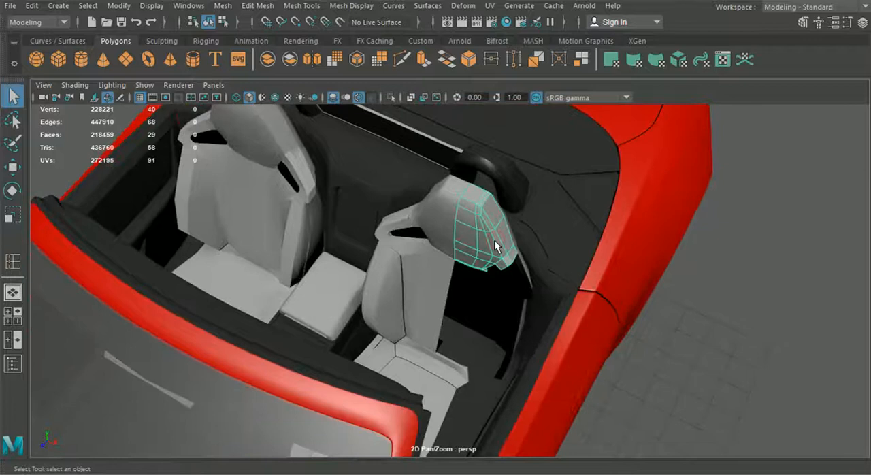
key("Delete")
Select the half seat's headrest, backrest panels, side bolster and cushion pieces together.
scroll(455, 298, "up", 2)
left_click(445, 222)
left_click(411, 280, "shift")
left_click(365, 286, "shift")
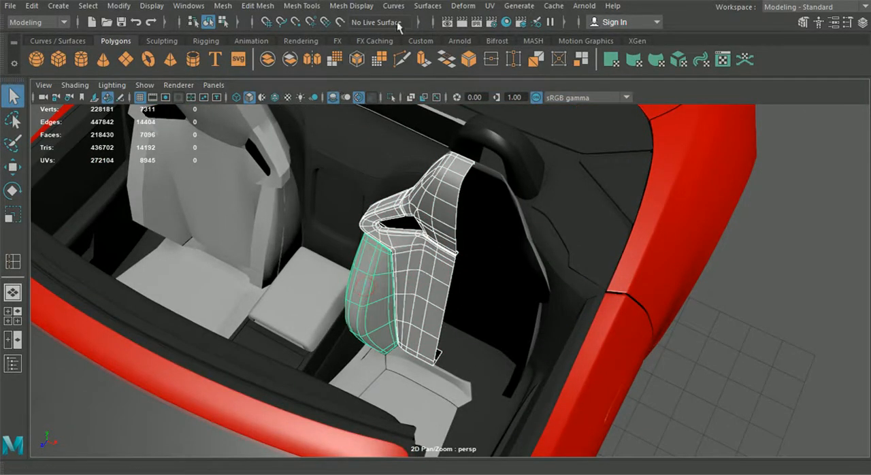
left_click(507, 26)
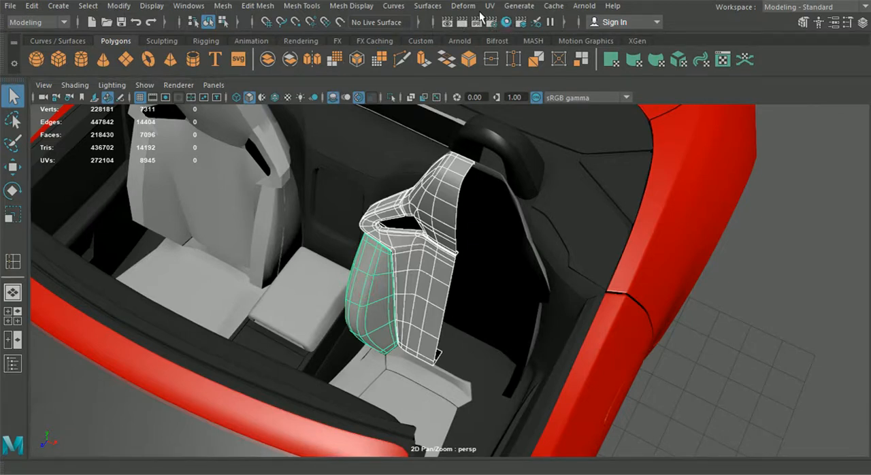
left_click(437, 213)
left_click(390, 234, "shift")
left_click(376, 271, "shift")
left_click(397, 369, "shift")
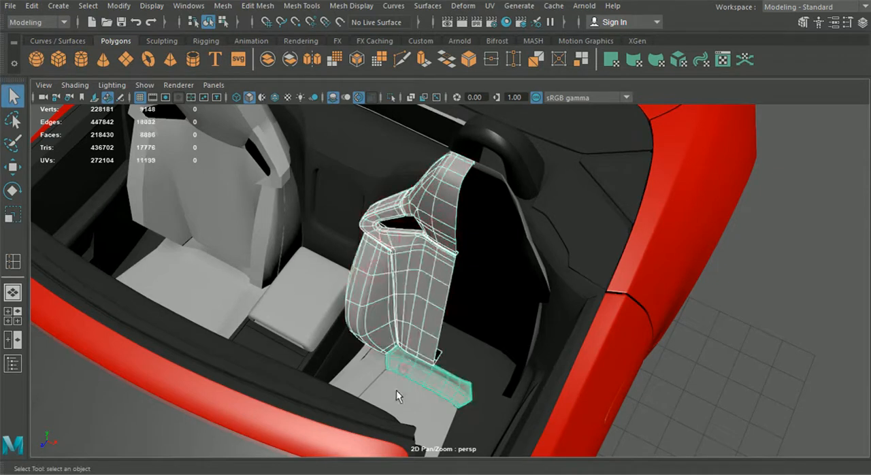
left_click(398, 397, "shift")
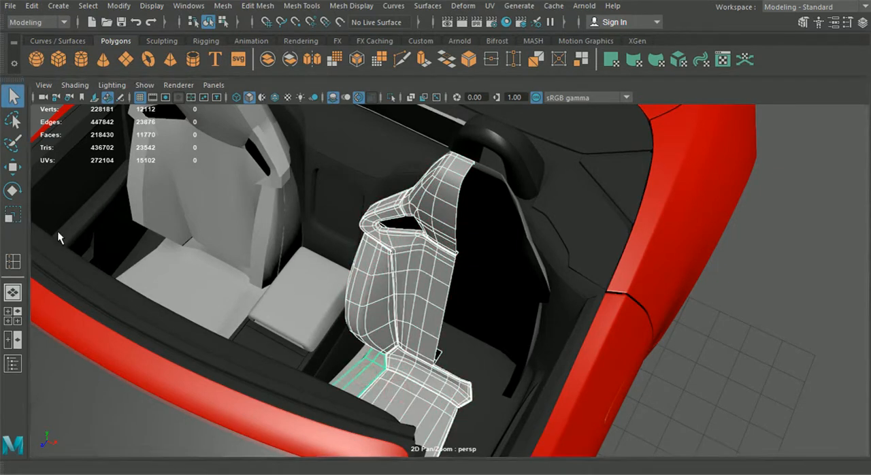
key("g")
Examine the thin trim strip along the cushion's inner side with its smoothing off.
left_click_drag(543, 222, 441, 364, "alt")
scroll(441, 362, "up", 3)
left_click(438, 340)
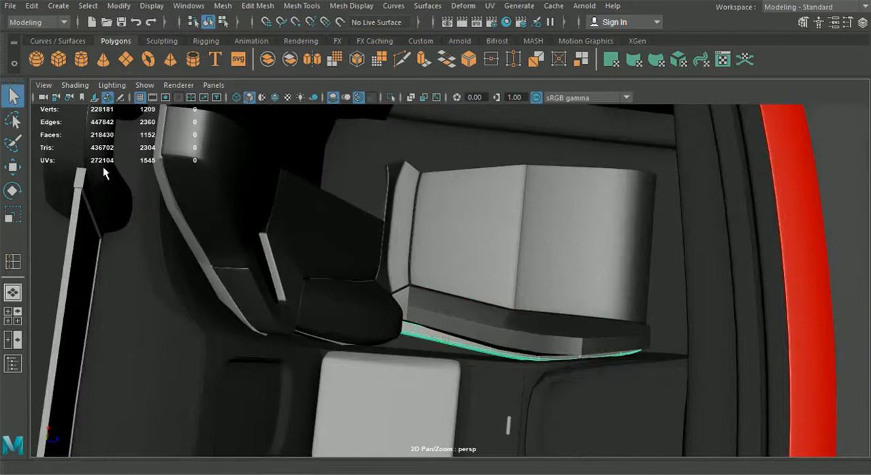
key("1")
Select the half seat's headrest, backrest, bolster and cushion side pieces and isolate them.
left_click_drag(390, 176, 441, 187, "alt")
left_click(859, 136)
left_click_drag(583, 224, 607, 222, "alt")
left_click_drag(398, 217, 451, 196, "alt")
left_click(418, 218)
left_click_drag(463, 264, 469, 239, "alt")
left_click(441, 285, "shift")
left_click_drag(421, 307, 431, 313, "alt")
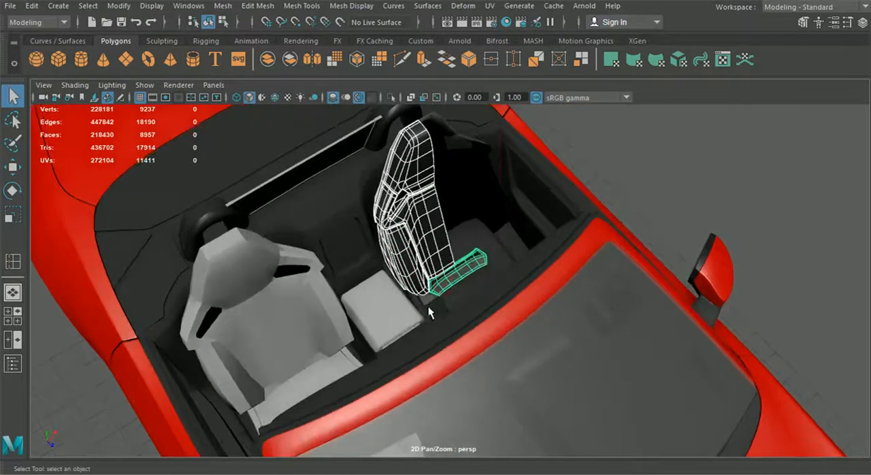
left_click(429, 306, "shift")
left_click_drag(439, 258, 425, 292, "alt")
left_click(423, 294, "shift")
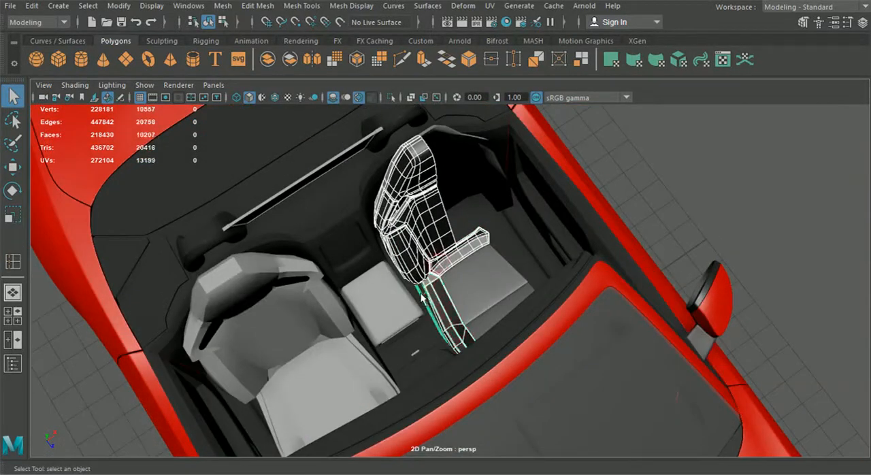
left_click(391, 99)
Extrude the border edges of the slot opening in the backrest's rear shell toward the front panel.
left_click(652, 174)
left_click_drag(653, 175, 399, 283, "alt")
left_click(388, 285)
key("f")
left_click_drag(463, 300, 411, 241, "alt")
right_click_drag(420, 214, 420, 63)
left_click_drag(393, 211, 469, 218, "alt")
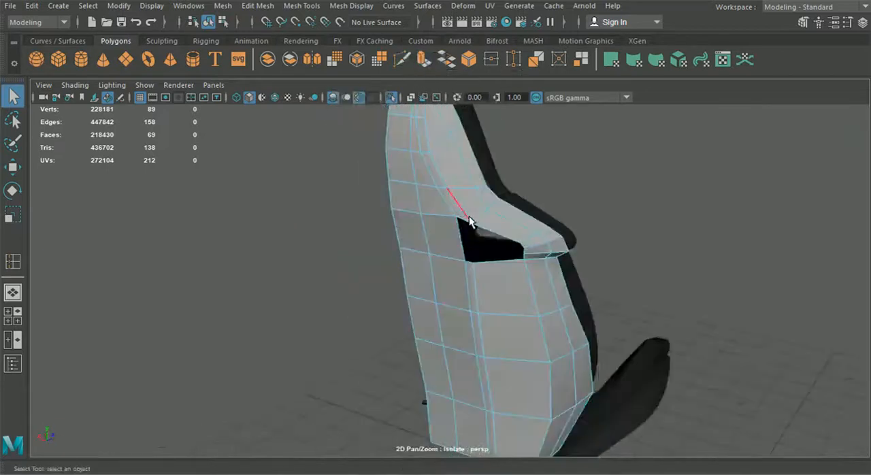
left_click(524, 252, "shift")
left_click(517, 260, "shift")
key("ctrl+e")
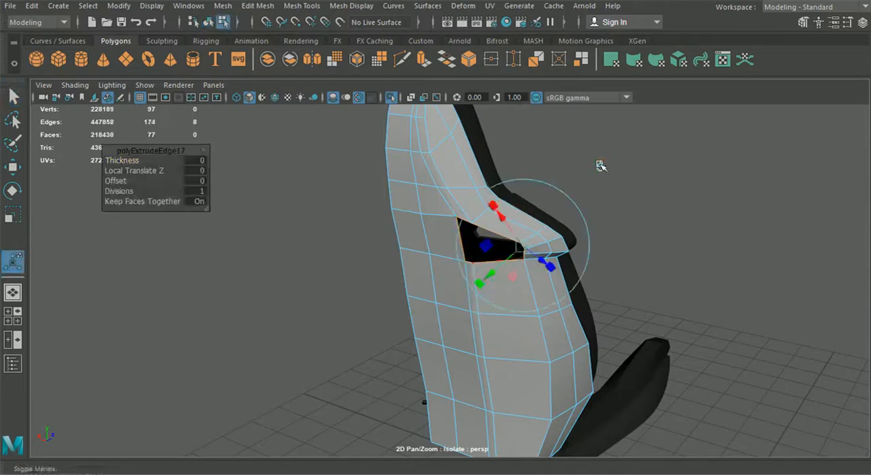
left_click_drag(513, 232, 336, 103)
left_click_drag(273, 30, 250, 31, "alt")
left_click(211, 21)
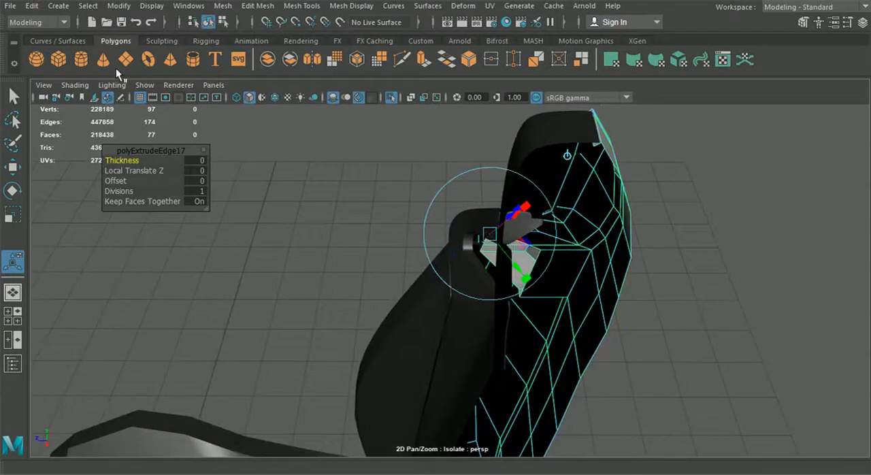
Turn off smooth preview on the front seat pieces and switch the rear shell to vertex editing.
key("q")
left_click_drag(463, 293, 493, 307, "alt")
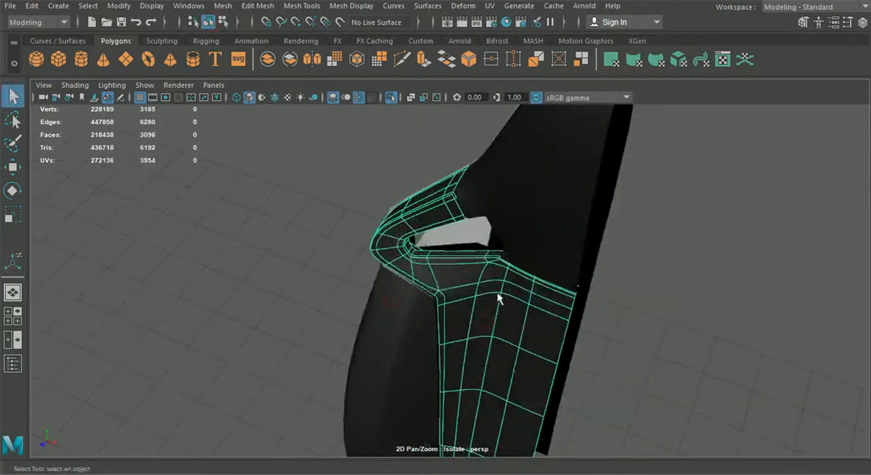
key("1")
left_click(521, 228)
key("1")
left_click_drag(455, 253, 490, 254, "alt")
left_click(433, 205)
right_click_drag(403, 192, 332, 96)
mouse_move(286, 111)
left_mouse_down("alt")
mouse_move(370, 218)
mouse_move(431, 202)
mouse_move(422, 208)
left_mouse_up("alt")
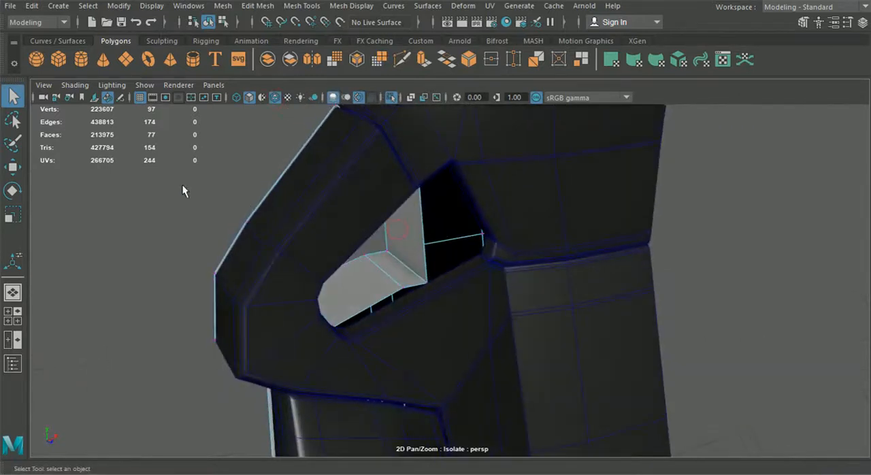
Snap the extruded border's lower corner vertex to the matching inner corner of the front panel's slot.
left_click(13, 167)
scroll(409, 257, "up", 5)
left_click_drag(363, 260, 386, 300)
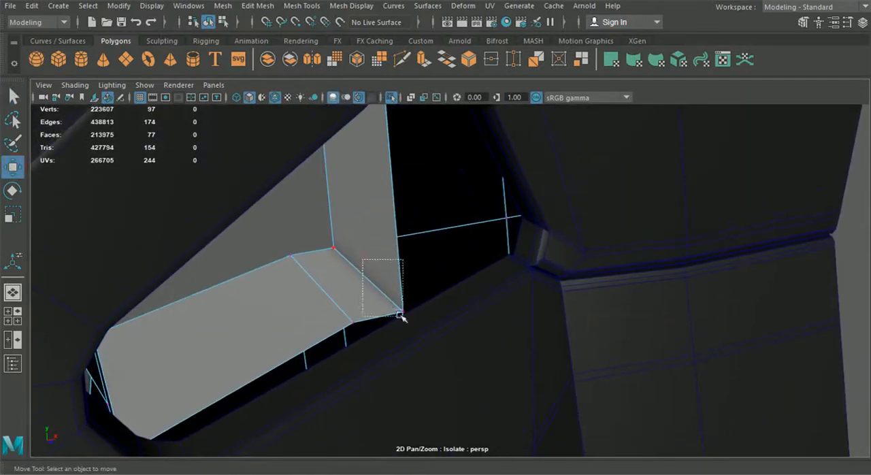
left_click_drag(429, 335, 429, 335)
left_click_drag(408, 306, 517, 225)
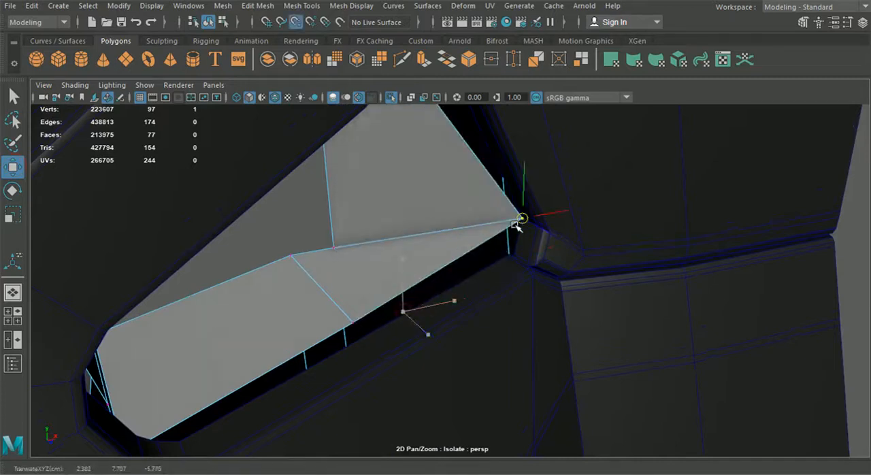
Snap the remaining extruded border vertices onto the matching vertices around the front panel's slot rim.
left_click_drag(329, 300, 502, 263)
left_click_drag(265, 244, 287, 286)
left_click_drag(553, 223, 555, 242)
left_click_drag(626, 310, 446, 249, "alt")
scroll(446, 250, "up", 3)
left_click_drag(546, 264, 565, 231)
left_click_drag(497, 286, 511, 300)
left_click_drag(507, 294, 469, 311)
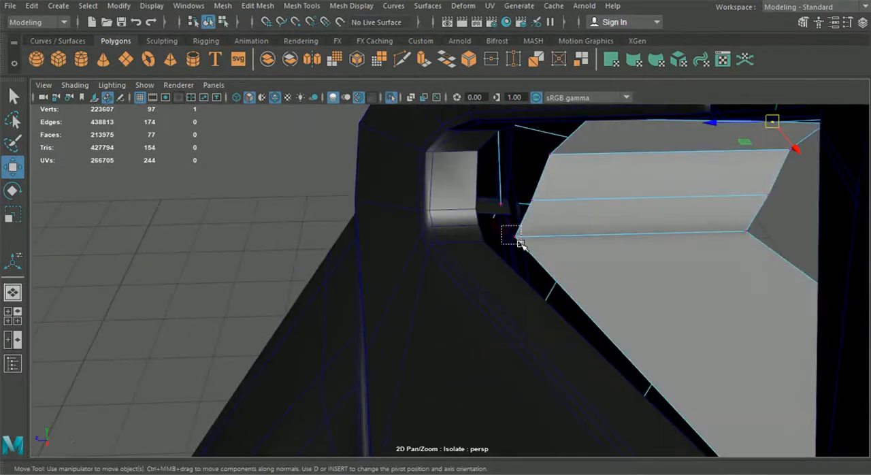
left_click_drag(521, 245, 488, 244)
left_click(531, 200)
left_click_drag(531, 200, 474, 209)
left_click_drag(542, 132, 364, 285)
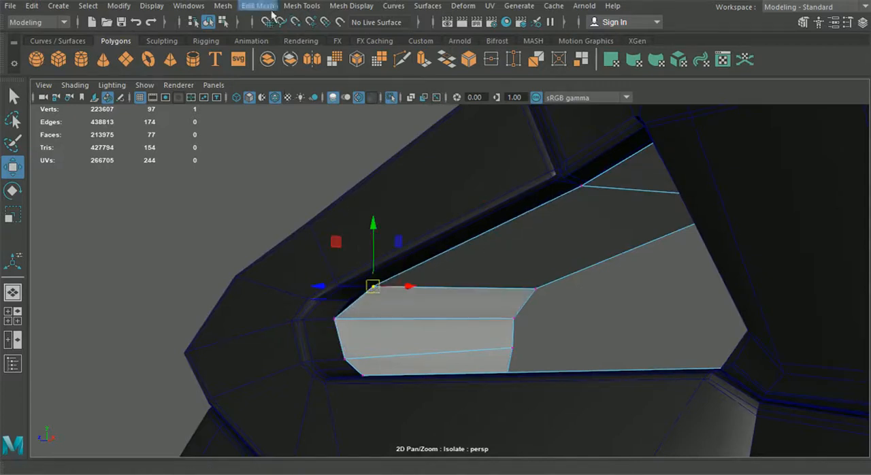
Insert two edge loops across the slot's inner walls near its rounded end.
left_click(302, 6)
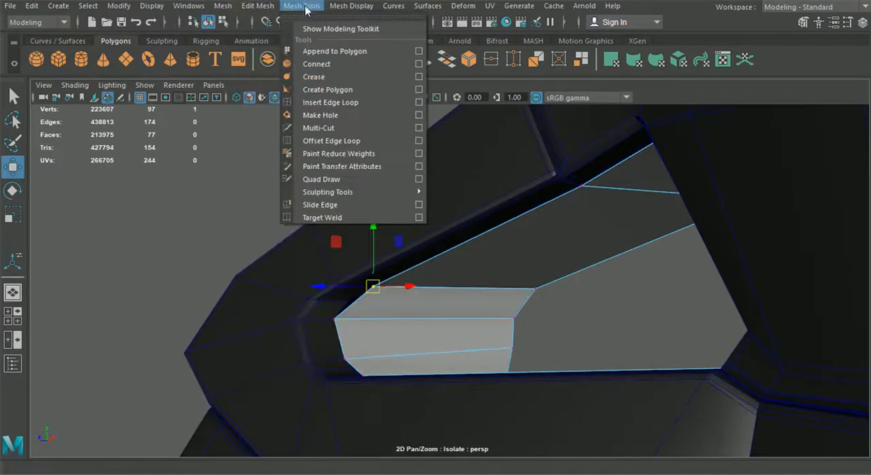
left_click(381, 102)
scroll(490, 292, "up", 2)
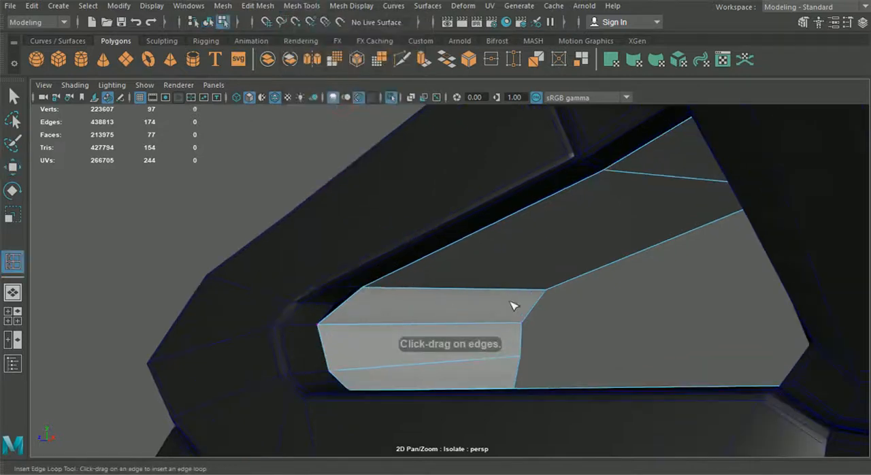
left_click_drag(514, 361, 524, 228, "alt")
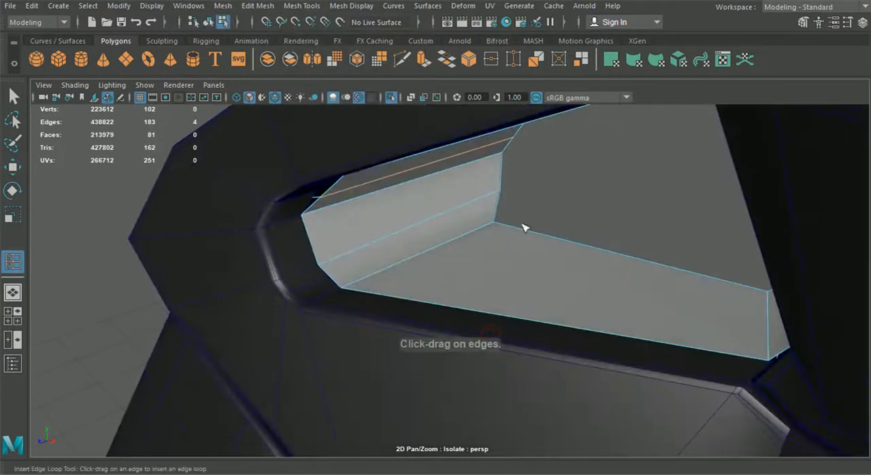
Snap the new loops' end vertices onto the front panel's rim at the slot's rounded end.
left_click(13, 168)
right_click(286, 236)
right_click_drag(412, 197, 380, 96)
scroll(363, 254, "up", 4)
left_click_drag(243, 286, 230, 282)
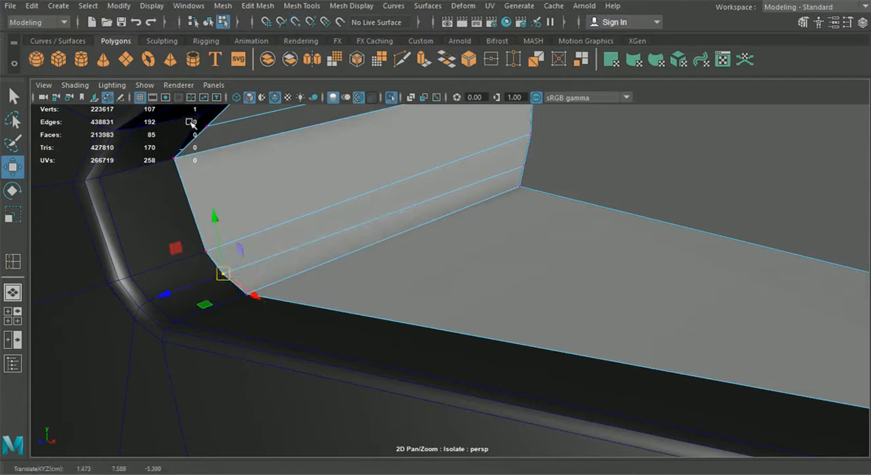
left_click_drag(200, 132, 346, 272, "alt")
left_click_drag(407, 308, 497, 286, "alt")
left_click_drag(417, 250, 401, 257)
left_click_drag(401, 257, 408, 319, "alt")
left_click_drag(576, 308, 507, 286, "alt")
left_click_drag(597, 250, 706, 321)
left_click_drag(655, 295, 650, 318, "alt")
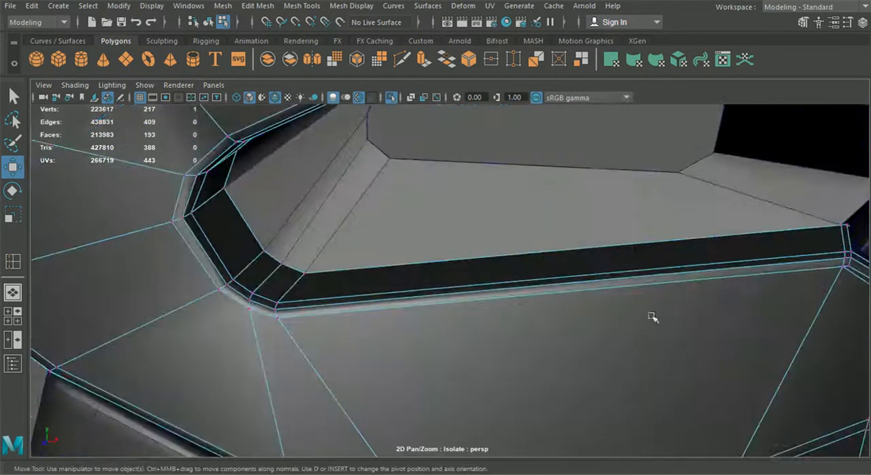
Try repositioning vertices along the slot's inner walls, and undo the moves.
left_click(662, 182)
left_click_drag(656, 146, 712, 207)
left_click_drag(706, 218, 531, 233, "alt")
left_click_drag(702, 264, 657, 273)
key("ctrl+z")
left_click_drag(663, 208, 669, 177)
left_click_drag(694, 223, 711, 226)
scroll(619, 266, "down", 5)
left_click_drag(619, 266, 488, 277, "alt")
scroll(531, 292, "up", 2)
scroll(478, 292, "up", 3)
left_click_drag(431, 318, 538, 320, "alt")
left_click_drag(488, 257, 499, 259)
key("ctrl+z")
Bevel the edge loop along the rear shell's outer rim with a fraction of 0.5 and 4 segments.
left_click_drag(574, 266, 511, 242)
left_click_drag(511, 241, 415, 347, "alt")
middle_click_drag(415, 347, 457, 364, "alt")
left_click(209, 21)
left_click_drag(311, 288, 373, 306, "alt")
left_click(484, 330)
right_click_drag(490, 305, 473, 72)
scroll(423, 216, "down", 4)
left_click_drag(423, 216, 433, 260, "alt")
scroll(443, 306, "up", 2)
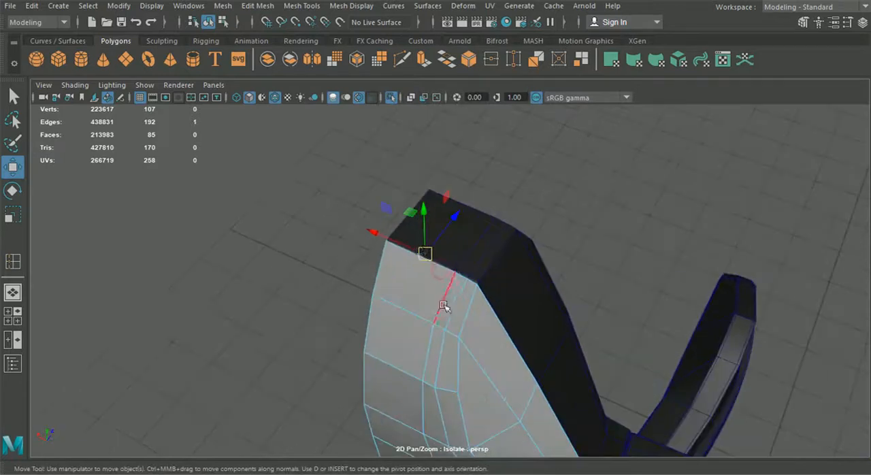
double_click(435, 262)
left_click_drag(458, 307, 387, 365, "alt")
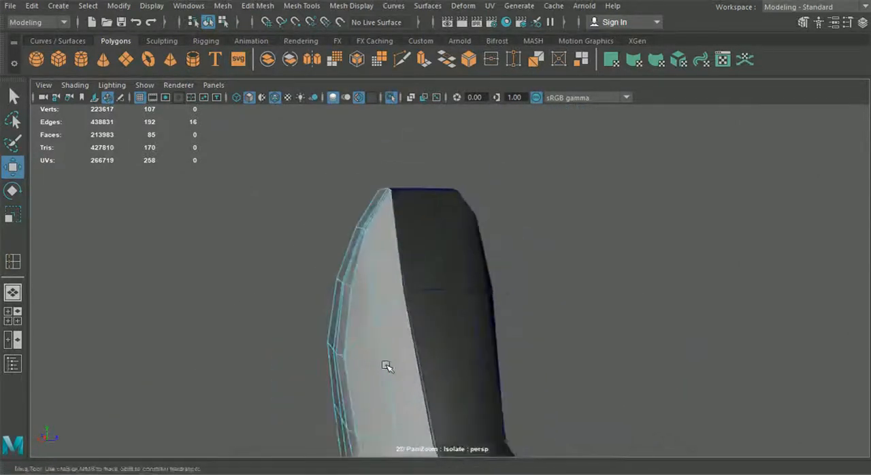
scroll(448, 344, "up", 3)
left_click_drag(448, 344, 436, 357, "alt")
left_click(262, 5)
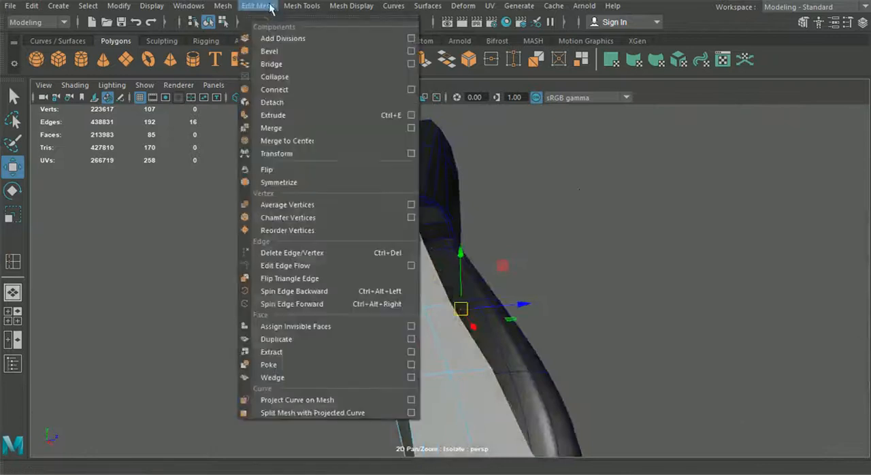
left_click(285, 53)
left_click_drag(448, 215, 264, 212, "alt")
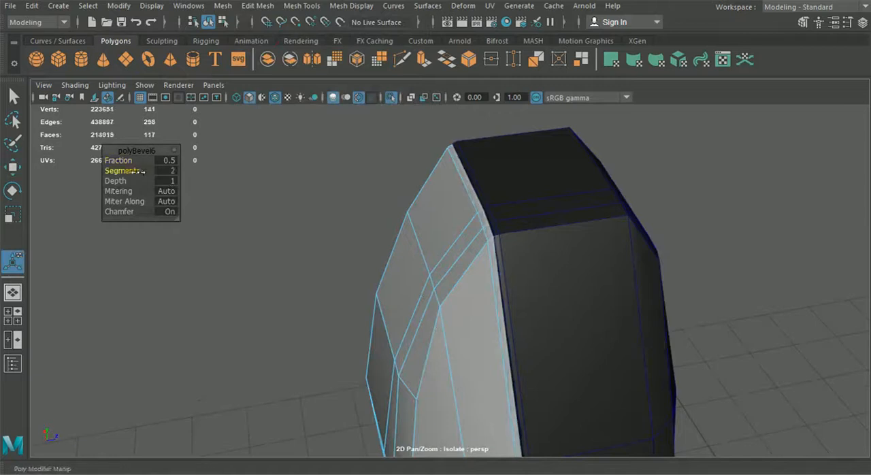
left_click_drag(245, 226, 541, 262, "alt")
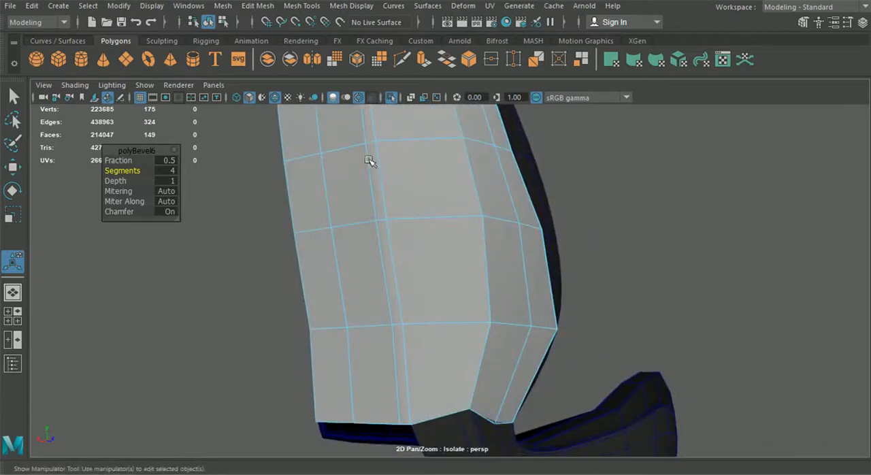
Insert an edge loop close to the rear shell's bottom edge.
left_click(269, 5)
left_click(338, 102)
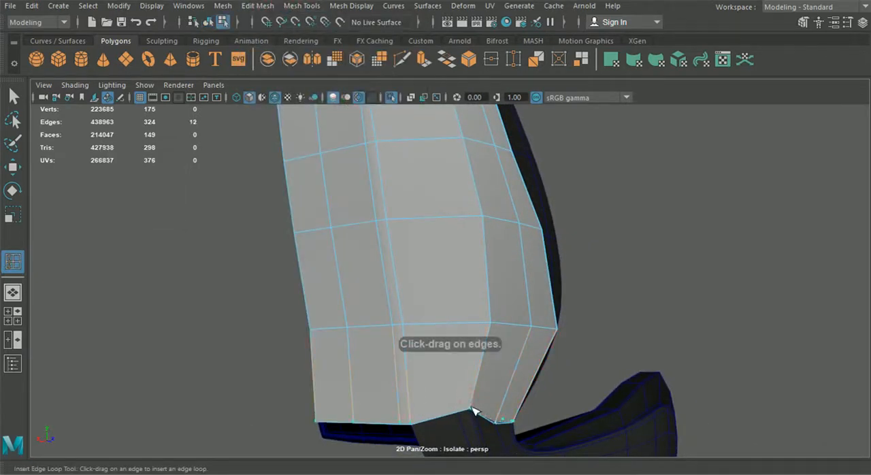
left_click_drag(474, 411, 473, 410)
Insert two edge loops across the rear shell's strip beside the slot, near its upper and lower corners.
scroll(473, 410, "down", 5)
middle_click_drag(426, 196, 495, 355, "alt")
scroll(423, 313, "up", 4)
scroll(495, 355, "up", 2)
left_click_drag(495, 355, 446, 245, "alt")
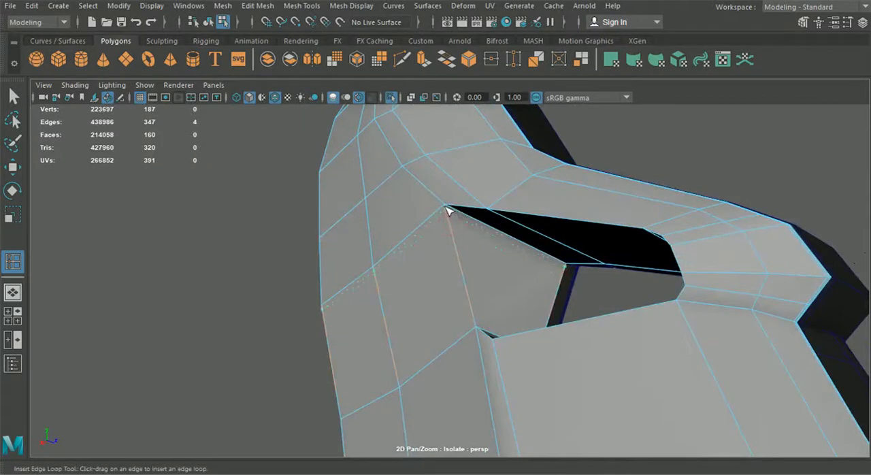
left_click_drag(449, 257, 478, 362, "alt")
right_click_drag(477, 362, 544, 370, "alt")
middle_click_drag(544, 370, 412, 296, "alt")
left_click_drag(489, 329, 374, 365, "alt")
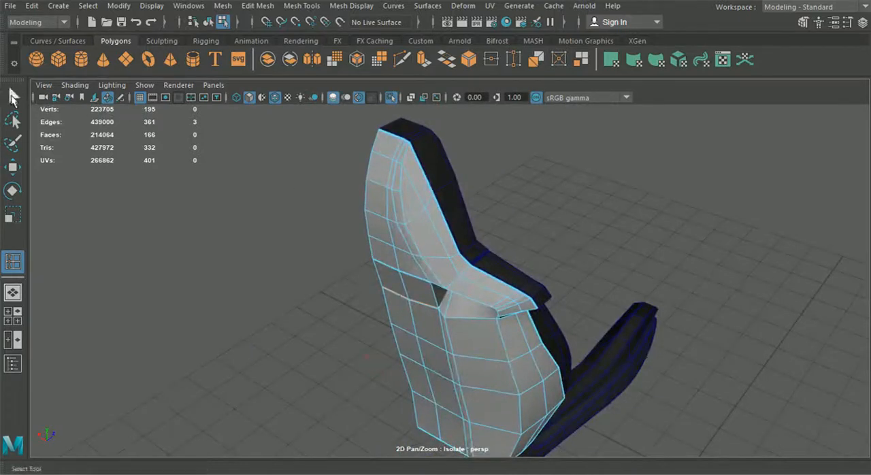
Check the rear shell in smooth preview, and return it to the unsmoothed display.
left_click(208, 25)
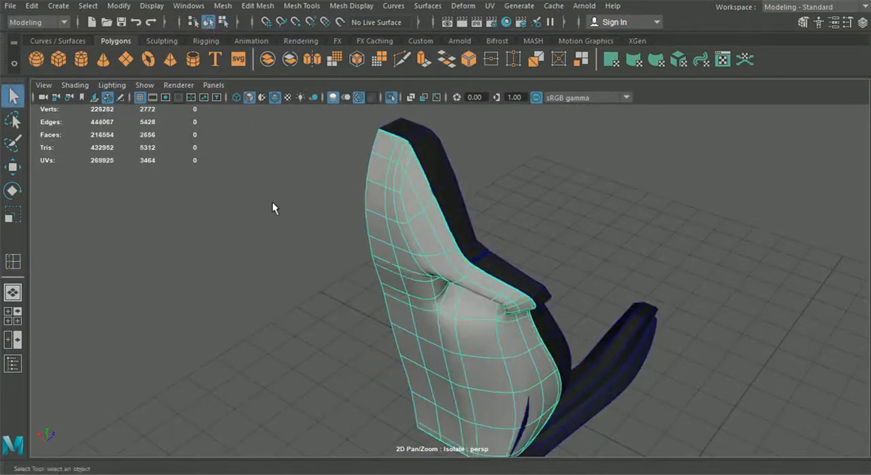
left_click(367, 253)
left_click(454, 299)
key("1")
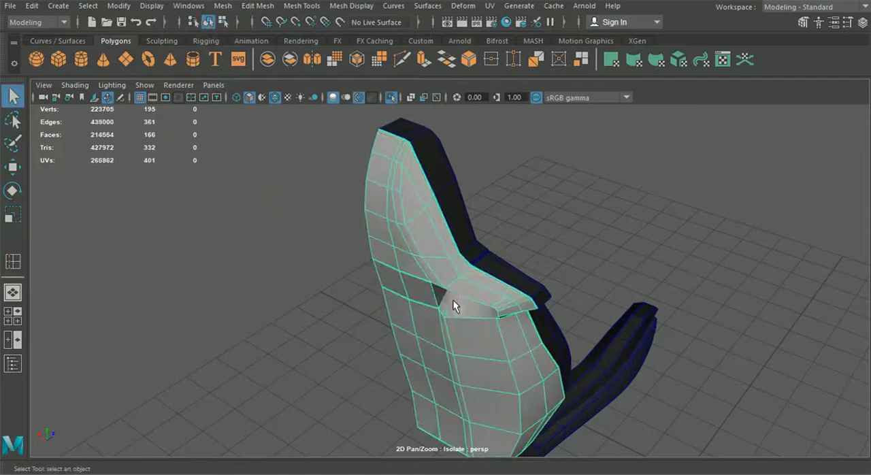
scroll(453, 300, "up", 2)
left_click(289, 8)
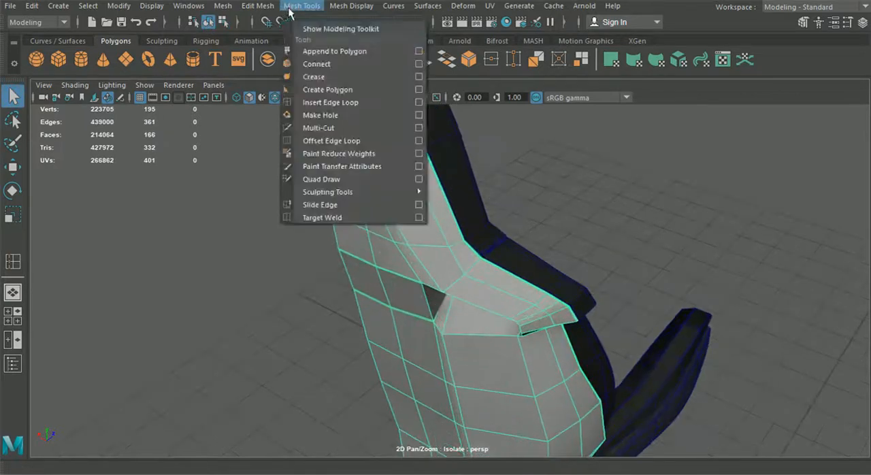
left_click(331, 102)
scroll(422, 234, "up", 2)
mouse_move(427, 227)
left_mouse_down("alt")
mouse_move(505, 268)
mouse_move(428, 211)
mouse_move(419, 236)
left_mouse_up("alt")
scroll(440, 222, "up", 2)
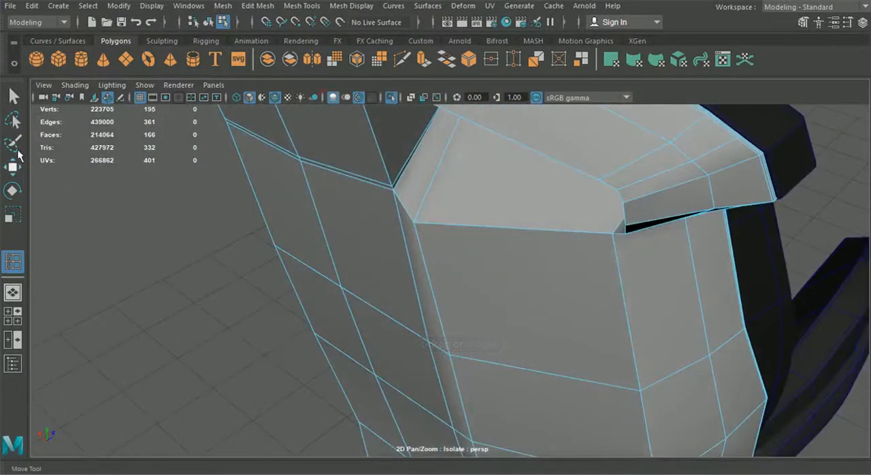
Move individual vertices around the rear shell's slot and side flap to refine the opening's shape.
left_click(13, 167)
right_click_drag(307, 162, 253, 97)
left_click_drag(408, 293, 325, 193, "alt")
left_click(412, 262)
mouse_move(490, 232)
left_mouse_down("alt")
mouse_move(453, 230)
mouse_move(481, 236)
left_mouse_up("alt")
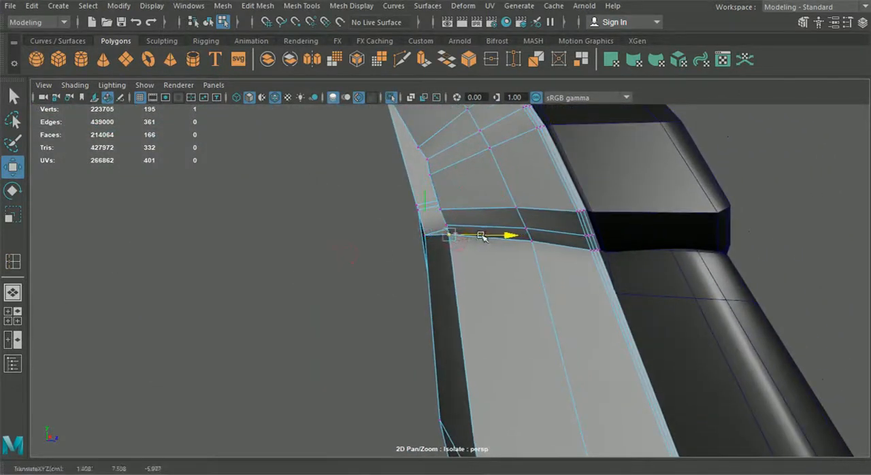
left_click(436, 210)
left_click_drag(496, 211, 493, 227, "alt")
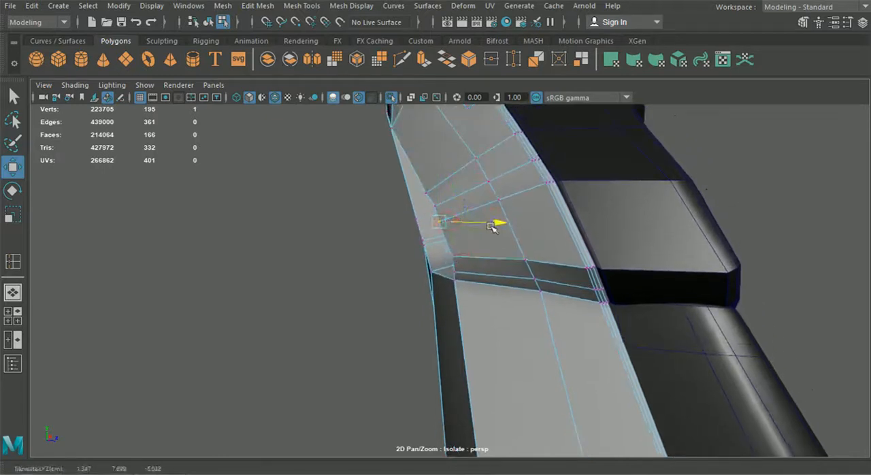
left_click_drag(431, 193, 592, 258)
Insert three support edge loops around the rear shell's slot recess, close to its existing edges.
left_click(296, 7)
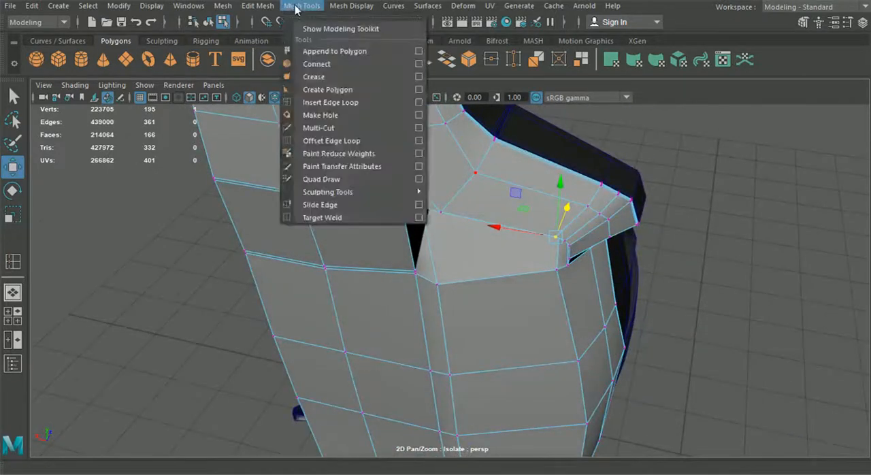
left_click(331, 103)
scroll(416, 230, "up", 4)
left_click_drag(416, 230, 379, 198, "alt")
left_click(468, 211)
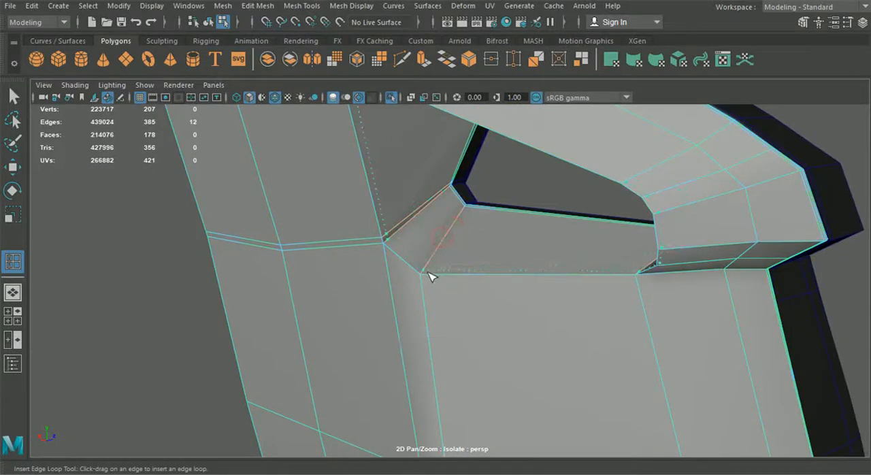
left_click(444, 243)
left_click_drag(445, 241, 419, 256, "alt")
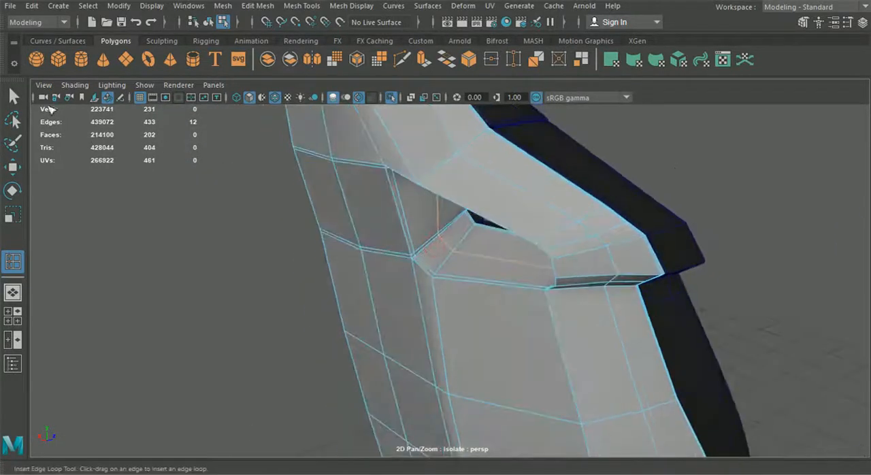
Turn off the wireframe overlay, check the rear shell in smooth preview, and return it to the unsmoothed display.
key("q")
left_click(208, 22)
left_click(261, 247)
key("3")
left_click_drag(263, 249, 358, 249, "alt")
left_click(279, 97)
mouse_move(304, 182)
left_mouse_down("alt")
mouse_move(352, 197)
mouse_move(200, 204)
mouse_move(333, 285)
mouse_move(302, 238)
mouse_move(416, 305)
left_mouse_up("alt")
left_click(415, 306)
scroll(400, 320, "up", 2)
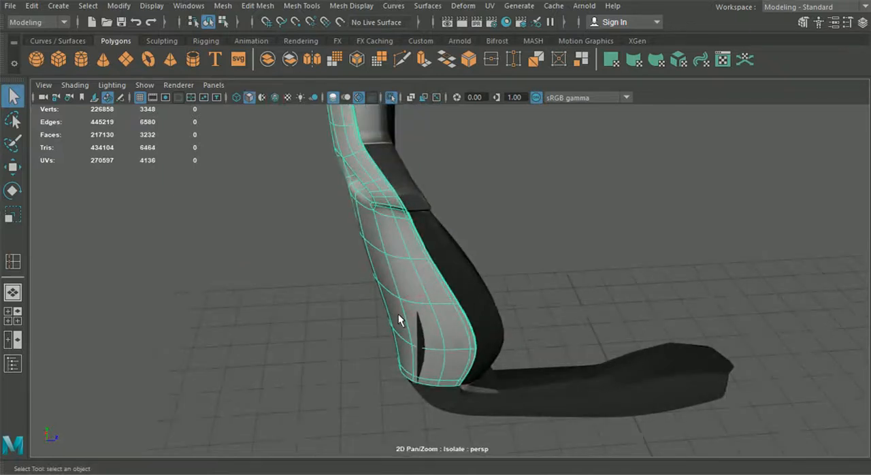
key("1")
Insert two edge loops beside the vertical corner edge of the rear shell's lower side, and show the shell in smooth preview.
left_click_drag(329, 126, 370, 158, "alt")
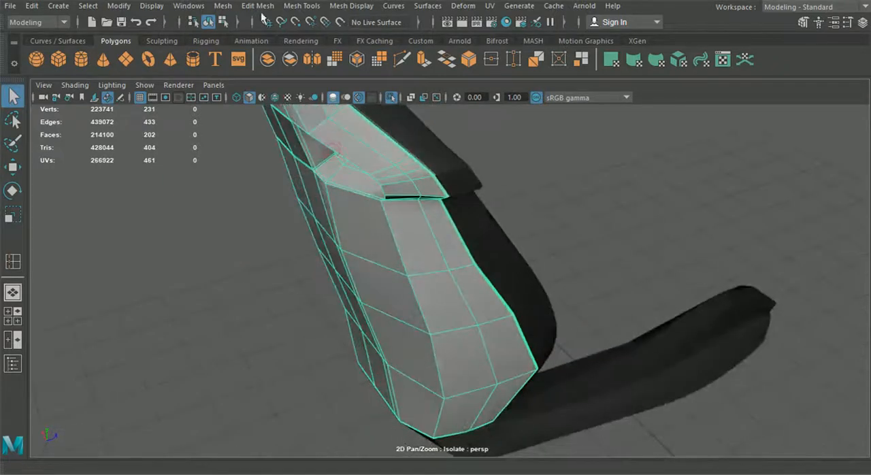
left_click(276, 6)
left_click(327, 105)
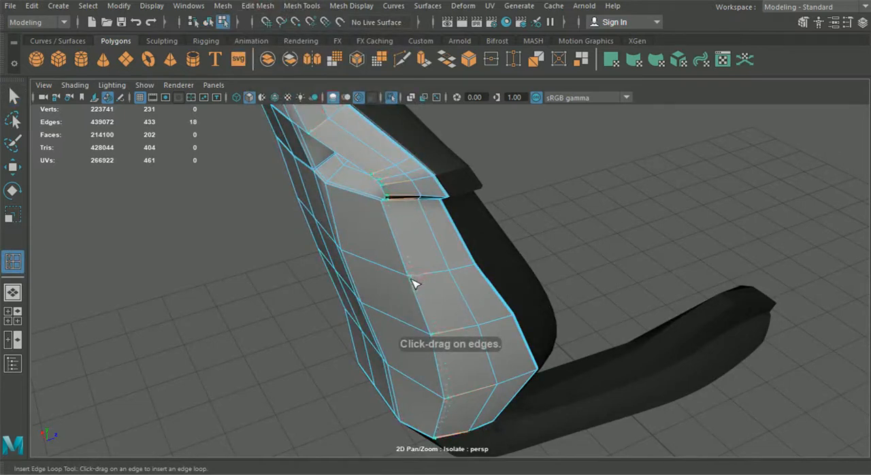
left_click(418, 278)
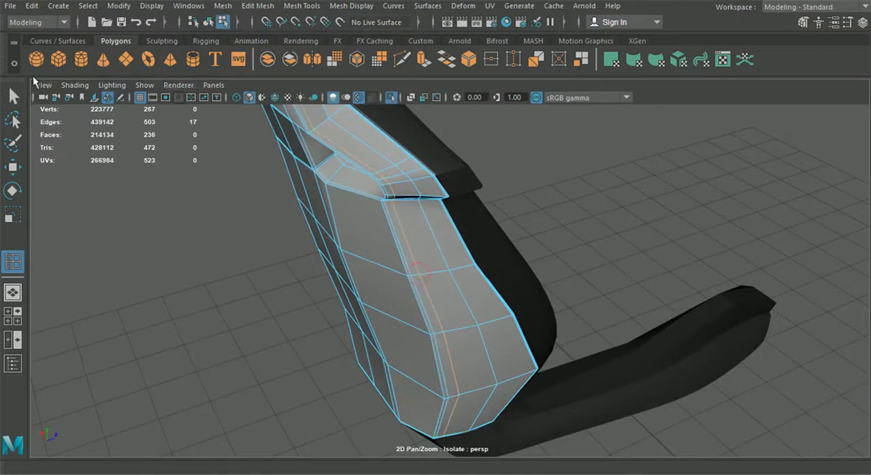
key("q")
key("3")
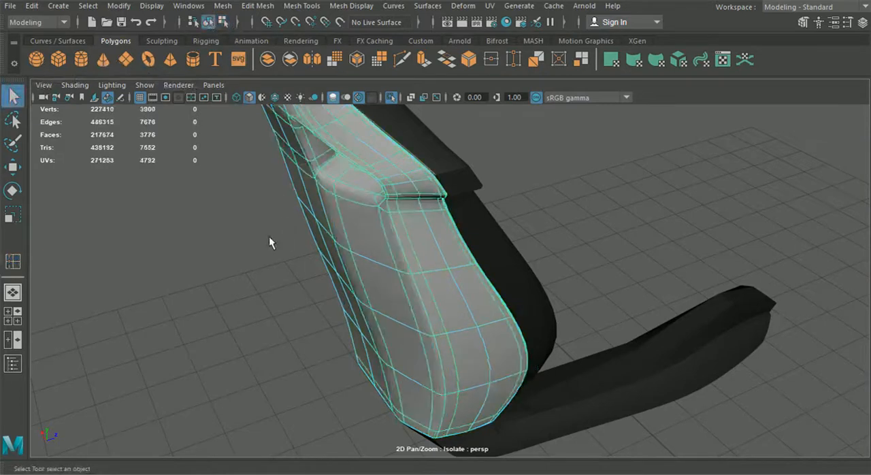
left_click(262, 237)
Show the seat's remaining parts, including the headrest panel and the seat base, in smooth preview.
scroll(260, 238, "down", 4)
left_click_drag(261, 238, 239, 245, "alt")
left_click(461, 247)
left_click(450, 201)
left_click(451, 198)
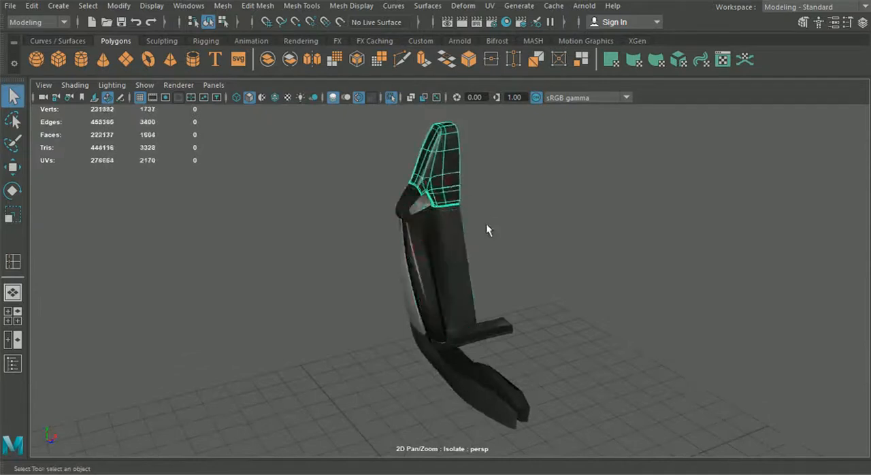
left_click(504, 359)
left_click_drag(488, 365, 480, 376, "alt")
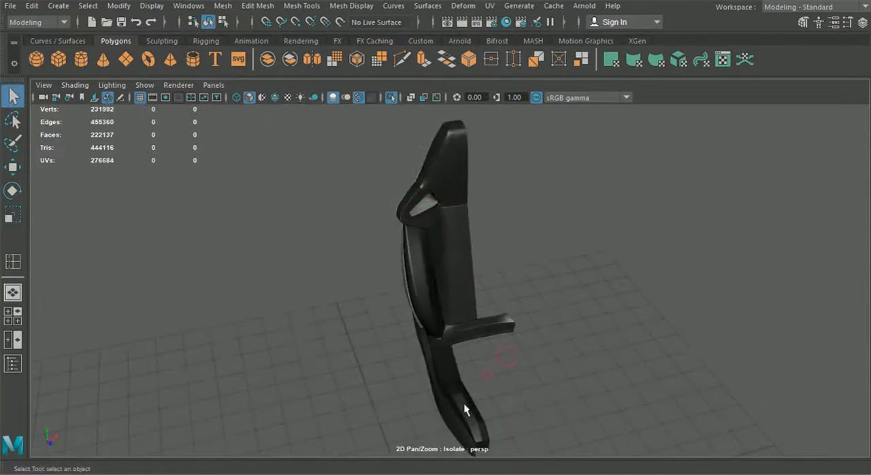
left_click(465, 407)
key("3")
left_click(447, 424)
left_click_drag(399, 407, 448, 416, "alt")
left_click_drag(403, 373, 451, 366, "alt")
Exit the seat's isolated view and inspect the seat inside the complete car.
left_click(433, 308)
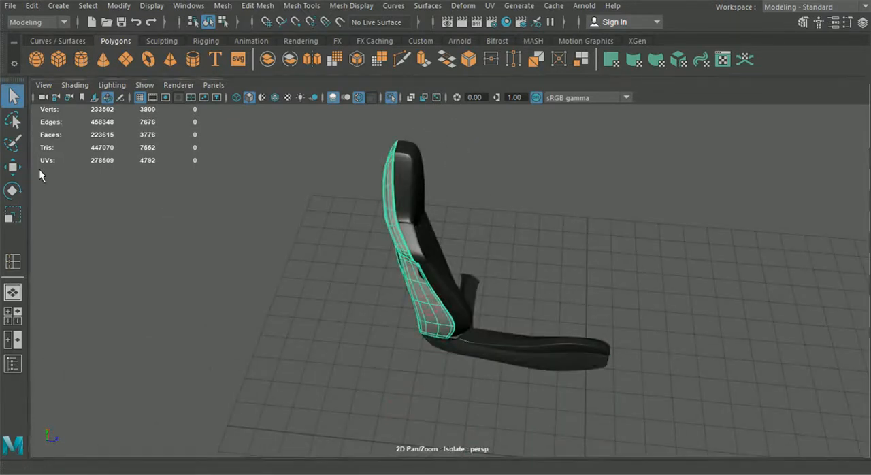
left_click(531, 249)
left_click_drag(531, 249, 365, 273, "alt")
left_click(391, 97)
left_click_drag(395, 120, 518, 220, "alt")
scroll(501, 225, "up", 3)
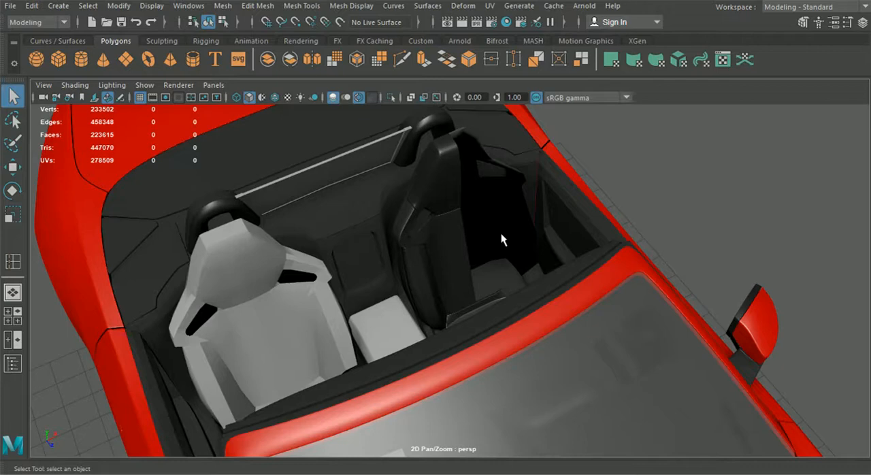
left_click_drag(501, 233, 475, 237, "alt")
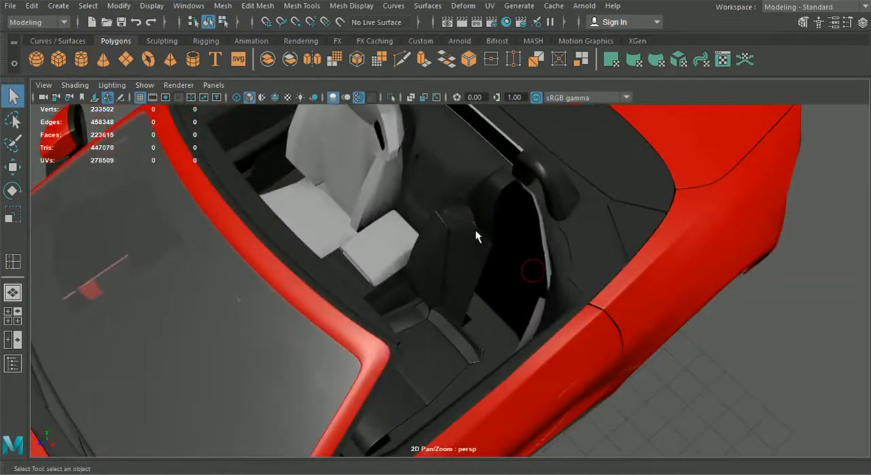
left_click_drag(463, 338, 485, 367, "alt")
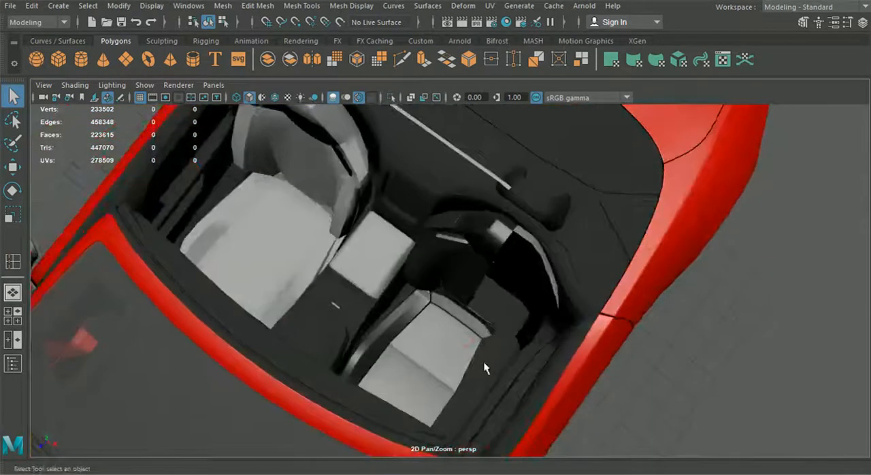
Select both halves of the centre console's armrest and give them the dark interior material.
scroll(381, 302, "down", 5)
left_click_drag(380, 302, 407, 252, "alt")
scroll(411, 287, "up", 4)
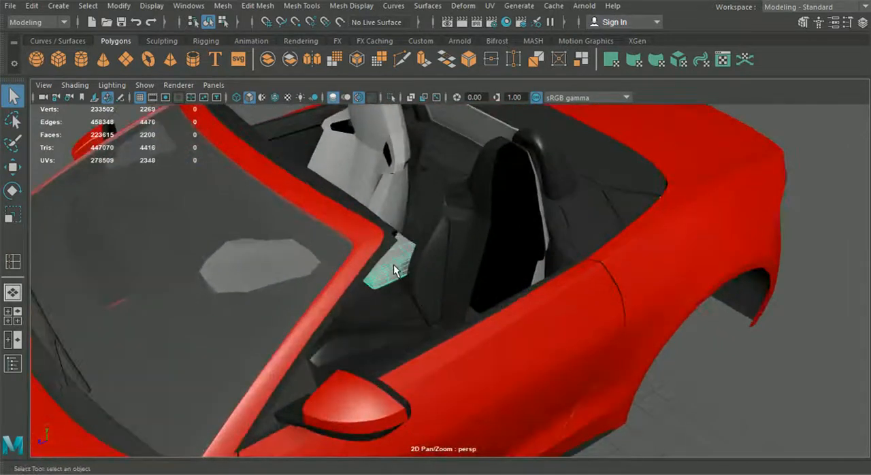
left_click_drag(422, 222, 441, 276, "alt")
left_click(437, 263, "shift")
scroll(442, 276, "up", 5)
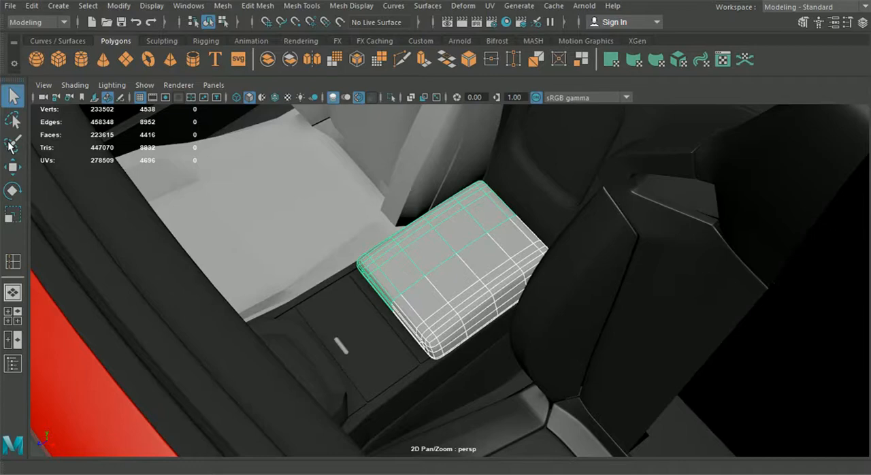
scroll(466, 242, "down", 5)
left_click(263, 152)
Examine the car's interior around the seats, centre console and dashboard from several angles.
left_click_drag(263, 152, 614, 255, "alt")
scroll(614, 255, "up", 3)
middle_click_drag(613, 256, 479, 293, "alt")
left_click_drag(478, 293, 525, 311, "alt")
middle_click_drag(525, 311, 502, 246, "alt")
left_click_drag(467, 312, 430, 312, "alt")
left_click_drag(271, 211, 463, 267, "alt")
left_click_drag(472, 228, 456, 199, "alt")
left_click_drag(455, 271, 427, 260, "alt")
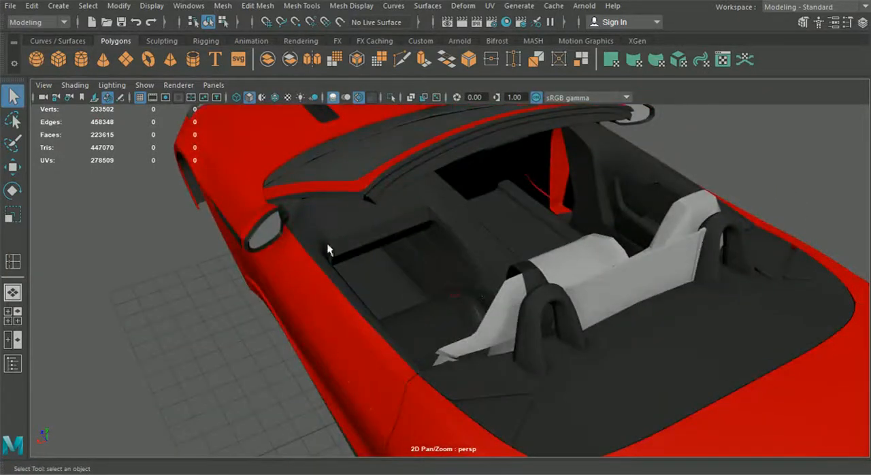
left_click_drag(404, 296, 481, 259, "alt")
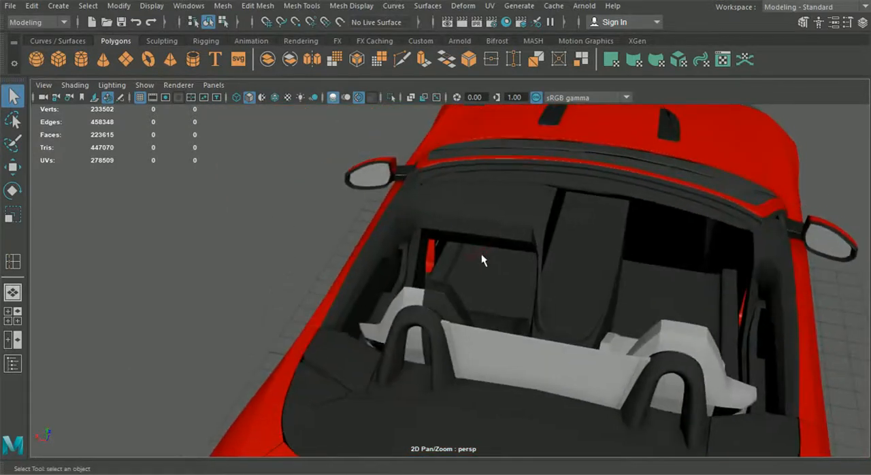
left_click_drag(625, 254, 444, 326, "alt")
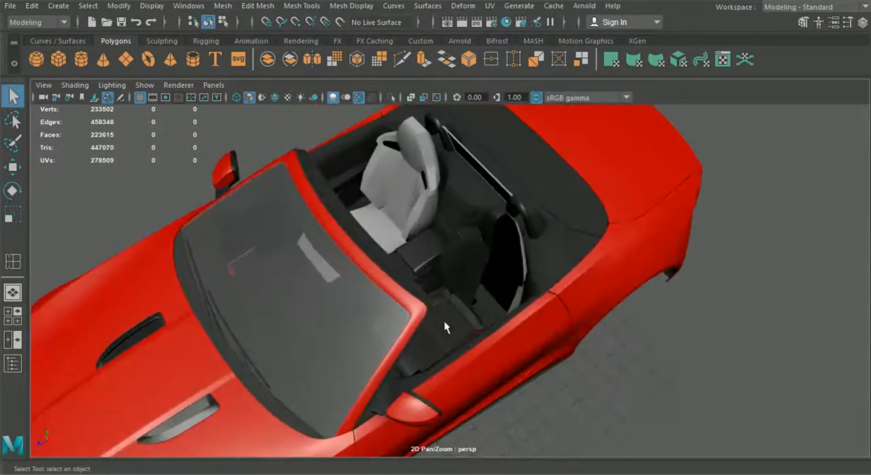